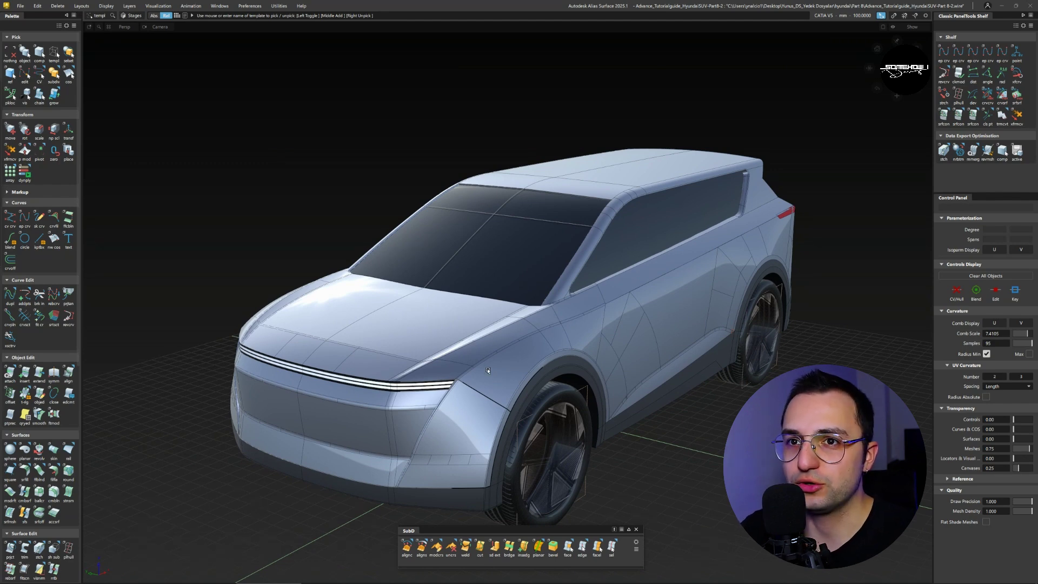
left_click_drag(476, 349, 445, 330, "alt+shift")
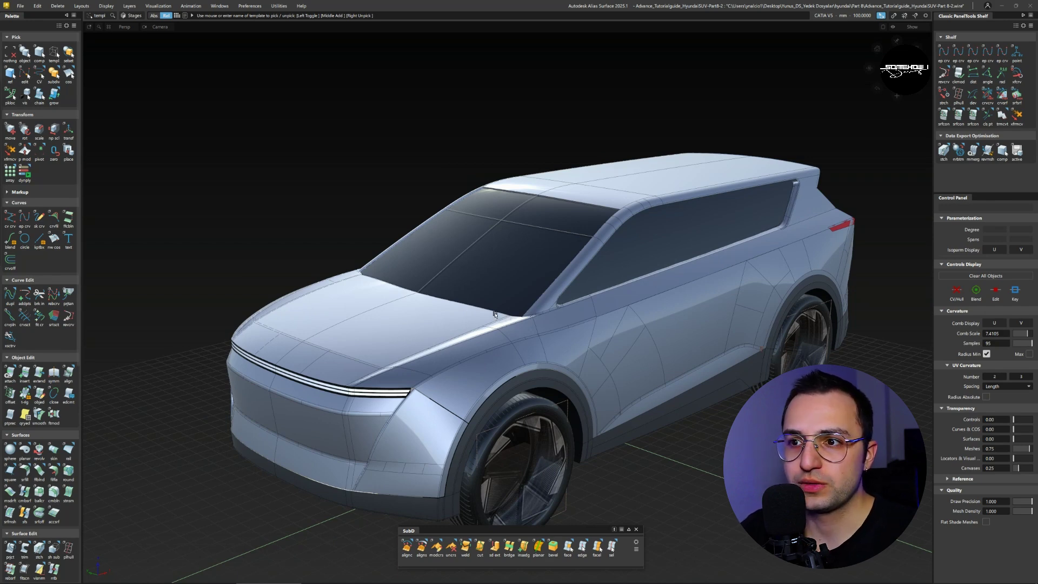
mouse_move(481, 312)
left_mouse_down("alt+shift")
mouse_move(541, 294)
mouse_move(512, 273)
left_mouse_up("alt+shift")
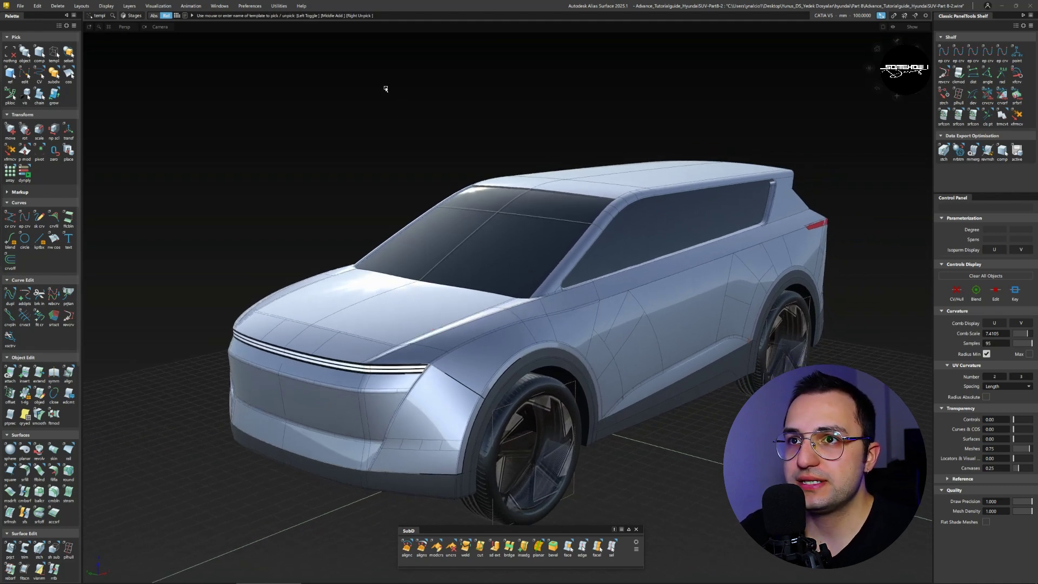
Switch the interface colour theme to Light Color and back to Dark Grey Color
left_click(254, 6)
mouse_move(280, 115)
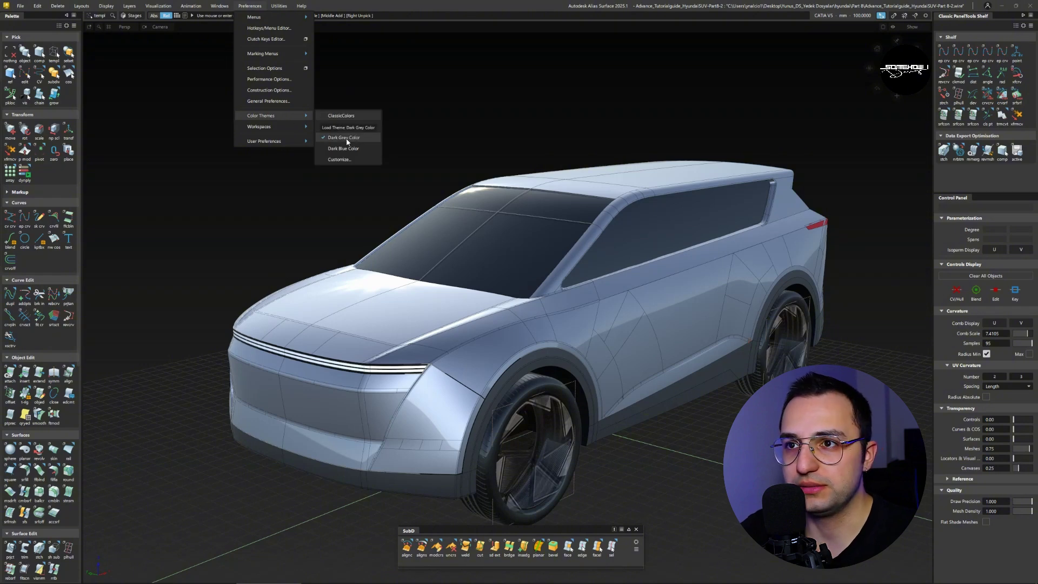
left_click(347, 127)
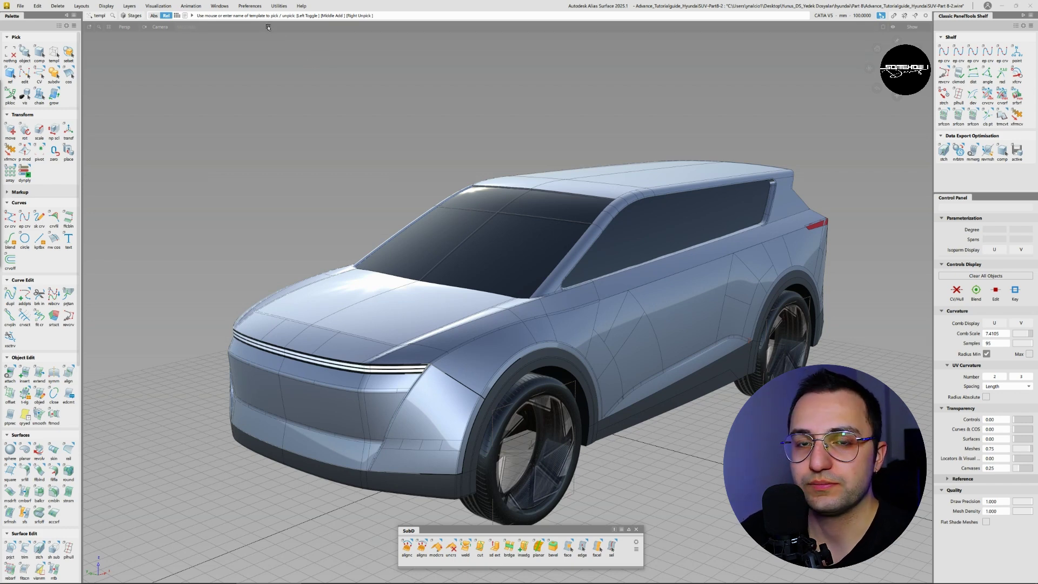
left_click(247, 7)
mouse_move(271, 120)
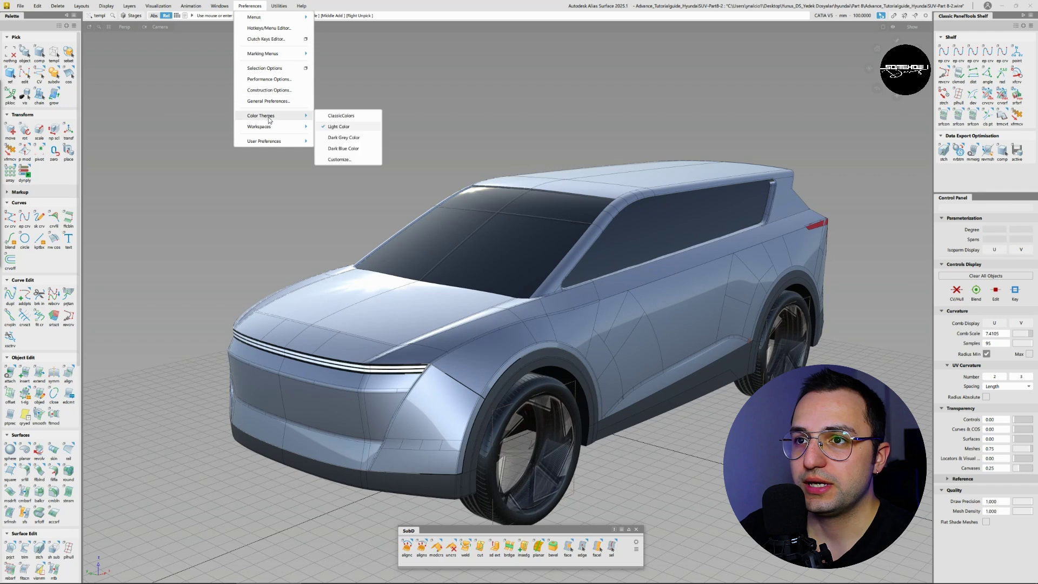
left_click(353, 140)
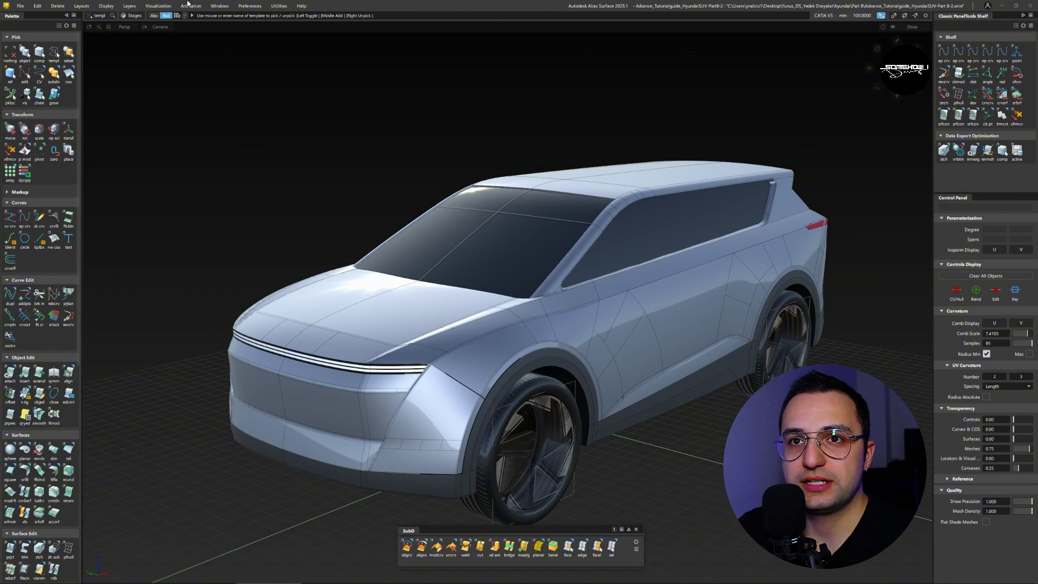
Make the control panel slightly taller and reposition the floating SubD shelf
scroll(43, 135, "down", 6)
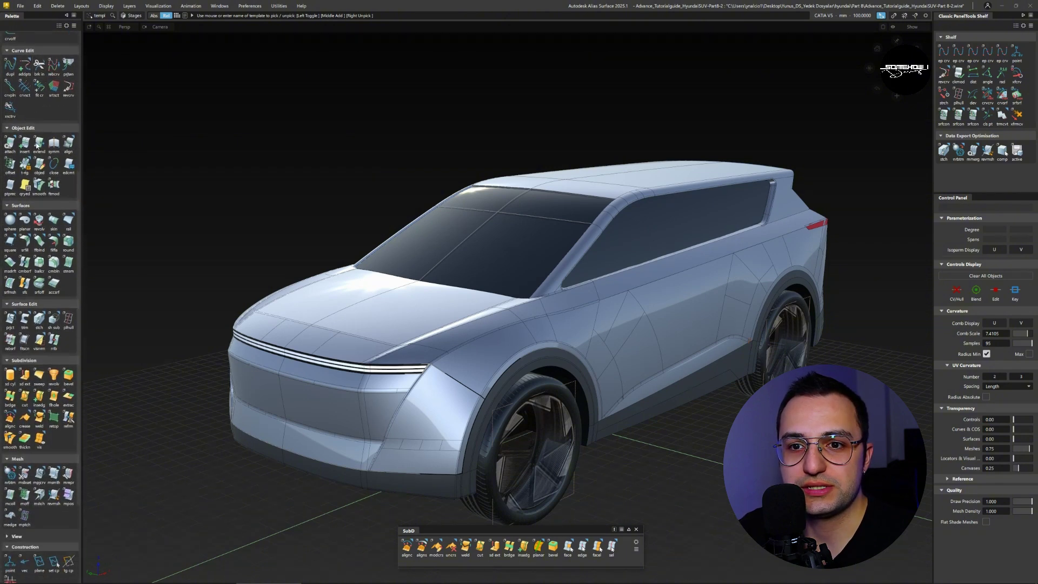
scroll(33, 161, "up", 5)
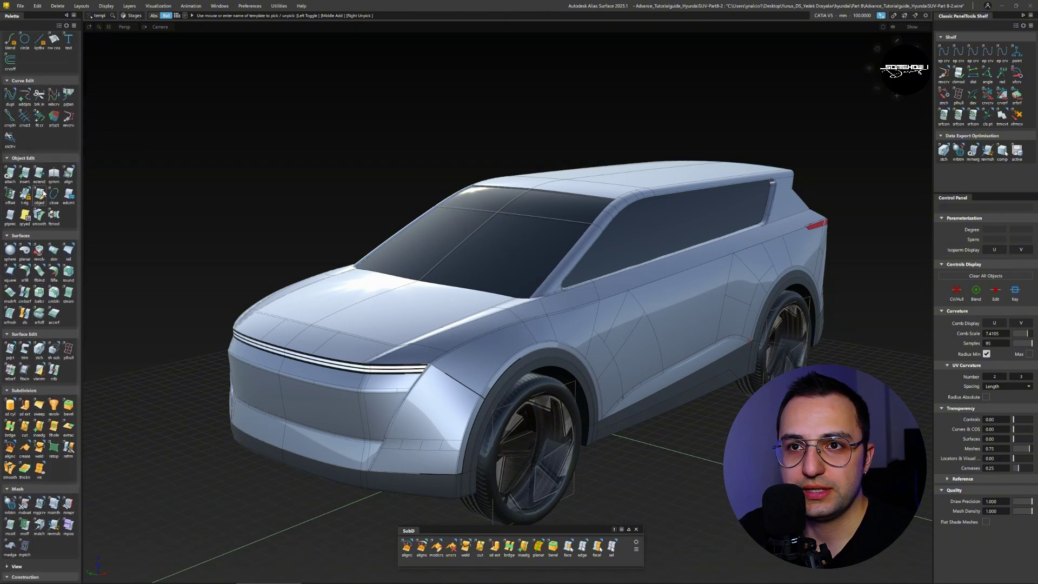
scroll(43, 188, "up", 1)
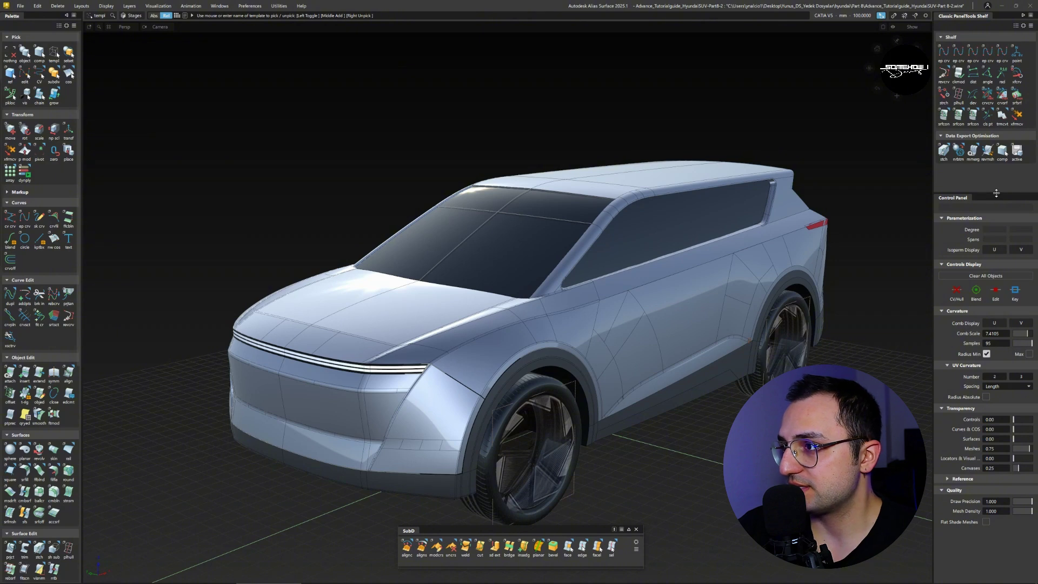
left_click_drag(997, 193, 994, 184)
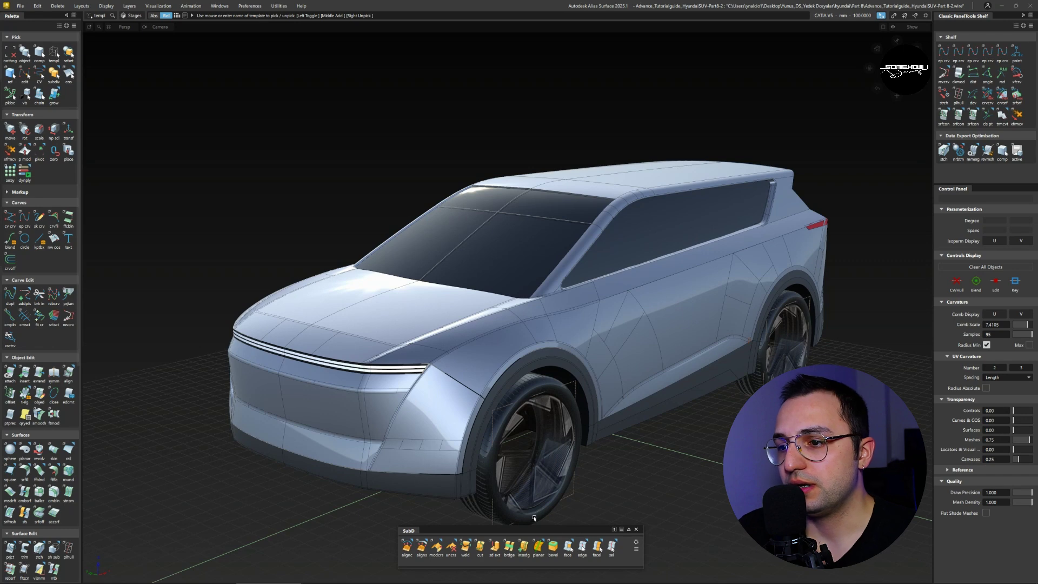
mouse_move(528, 533)
left_mouse_down()
mouse_move(515, 526)
mouse_move(518, 535)
left_mouse_up()
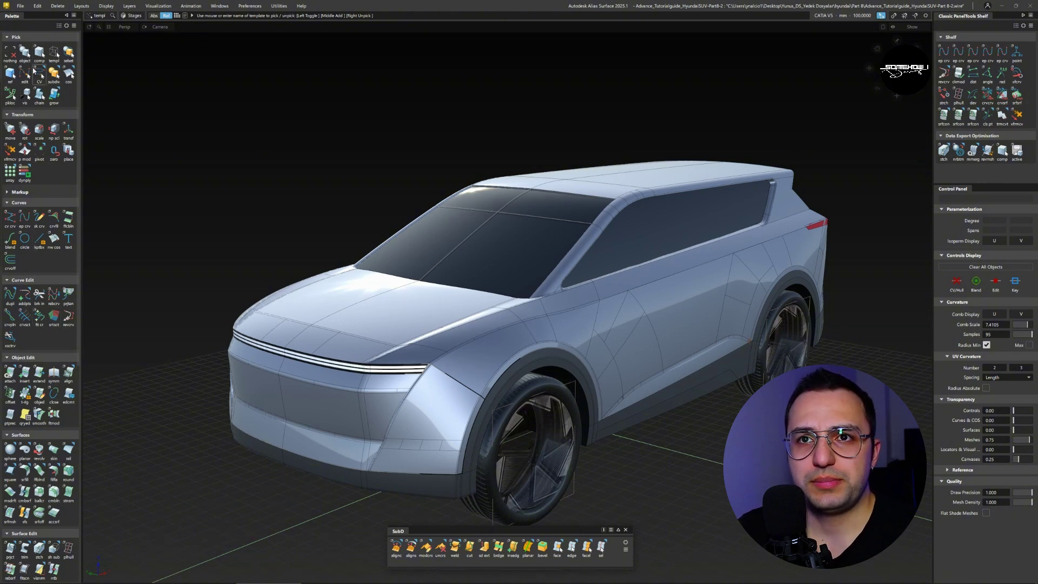
Look through the palette's tool groups, from Pick through Surfaces, Subdivision and Mesh down to Evaluate
scroll(33, 217, "down", 5)
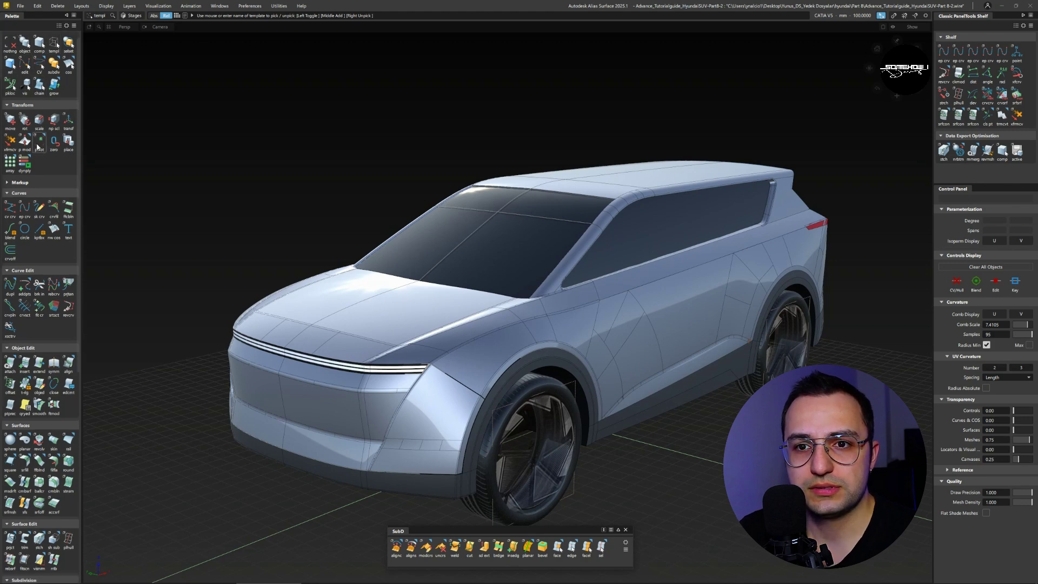
scroll(24, 397, "down", 2)
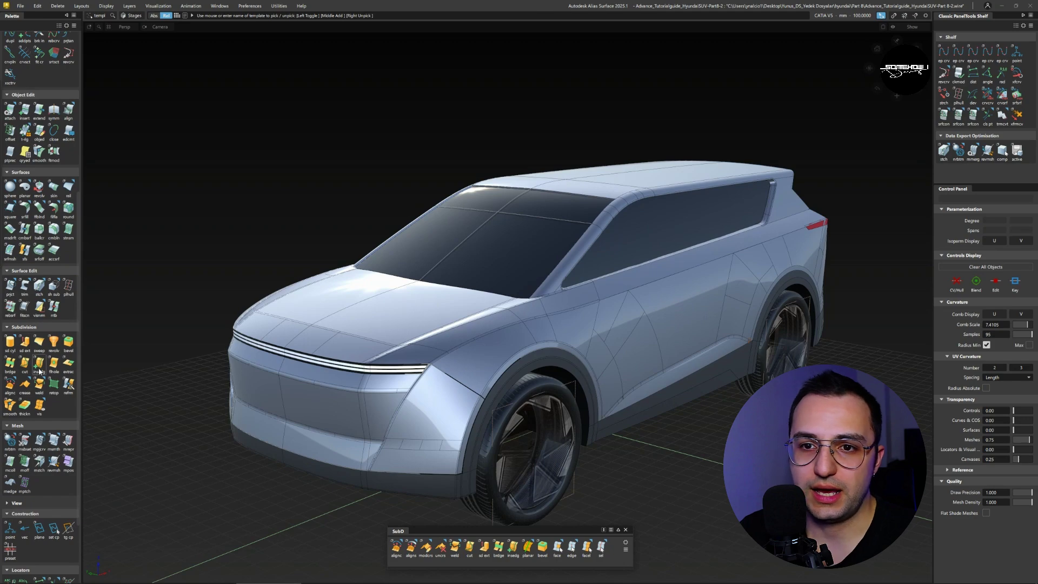
scroll(33, 324, "up", 5)
scroll(69, 251, "up", 3)
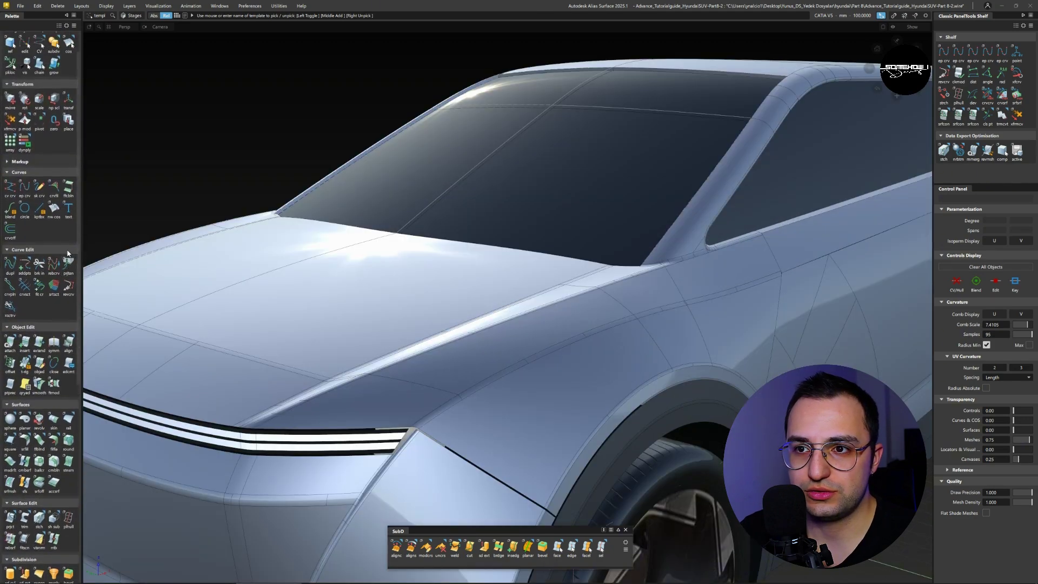
scroll(253, 294, "down", 5)
scroll(252, 294, "up", 4)
scroll(163, 282, "down", 1)
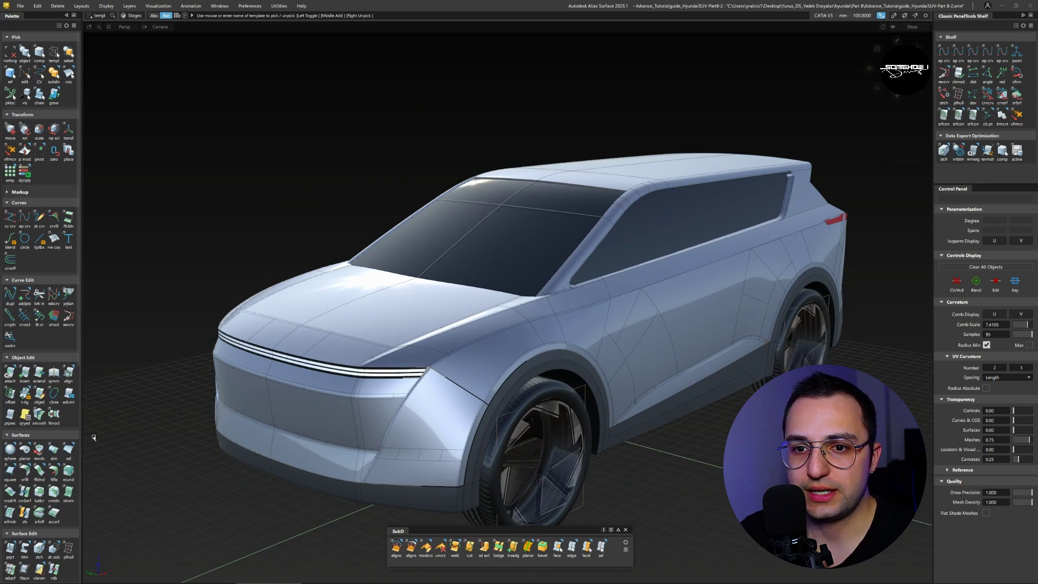
scroll(47, 372, "down", 3)
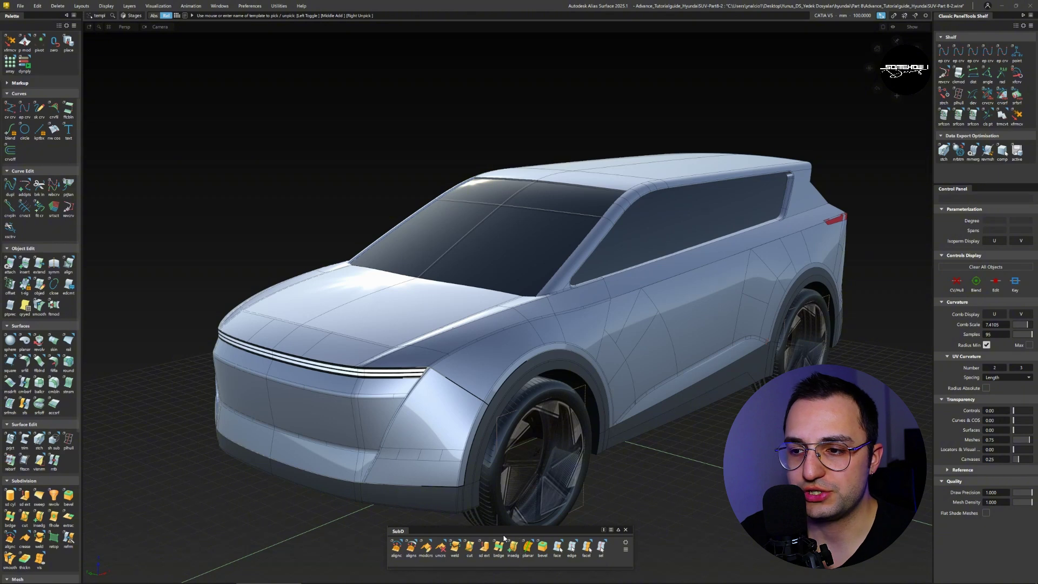
left_click_drag(500, 533, 489, 530)
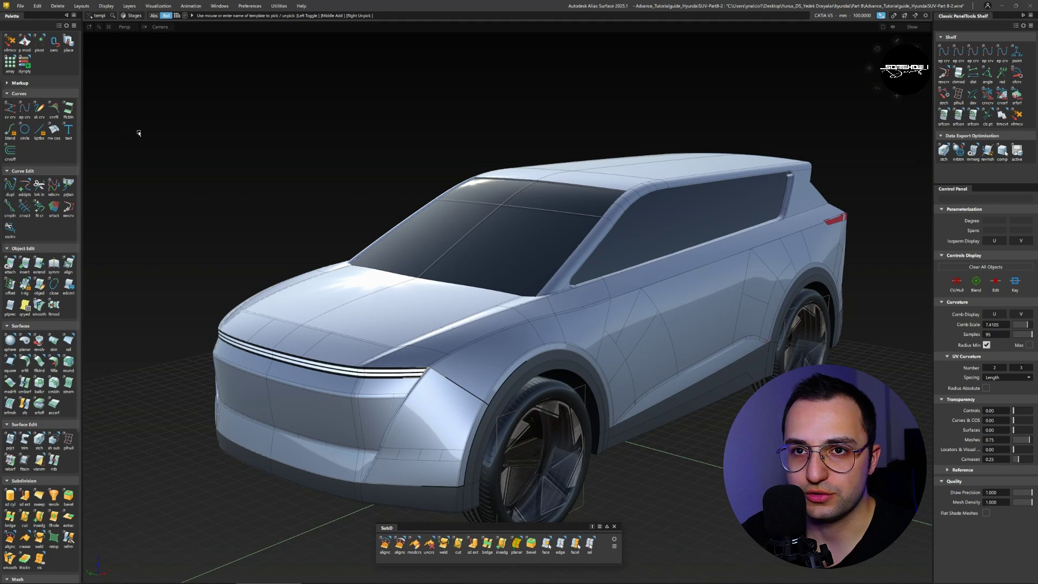
scroll(57, 135, "up", 5)
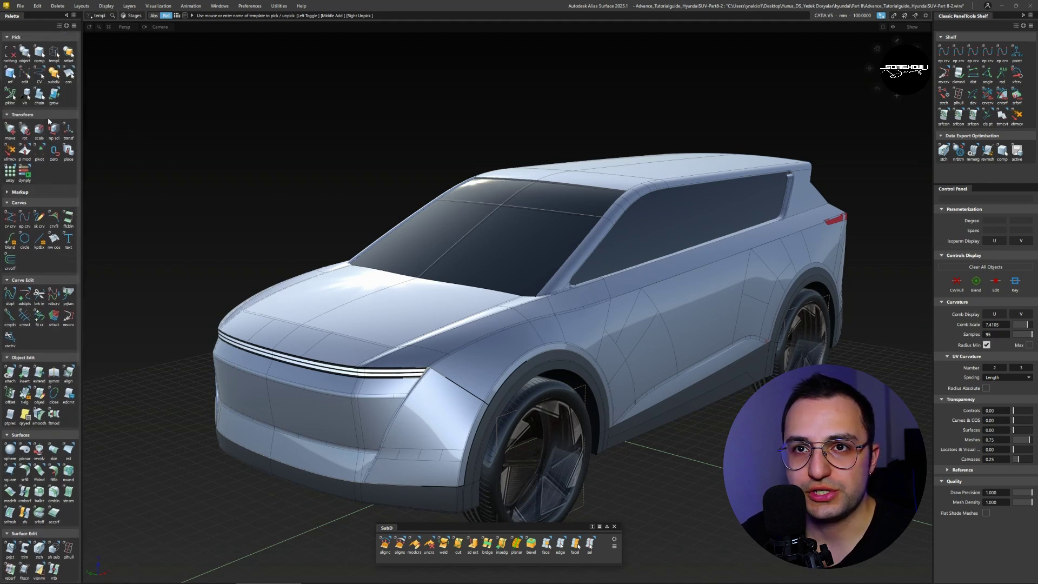
scroll(43, 208, "down", 10)
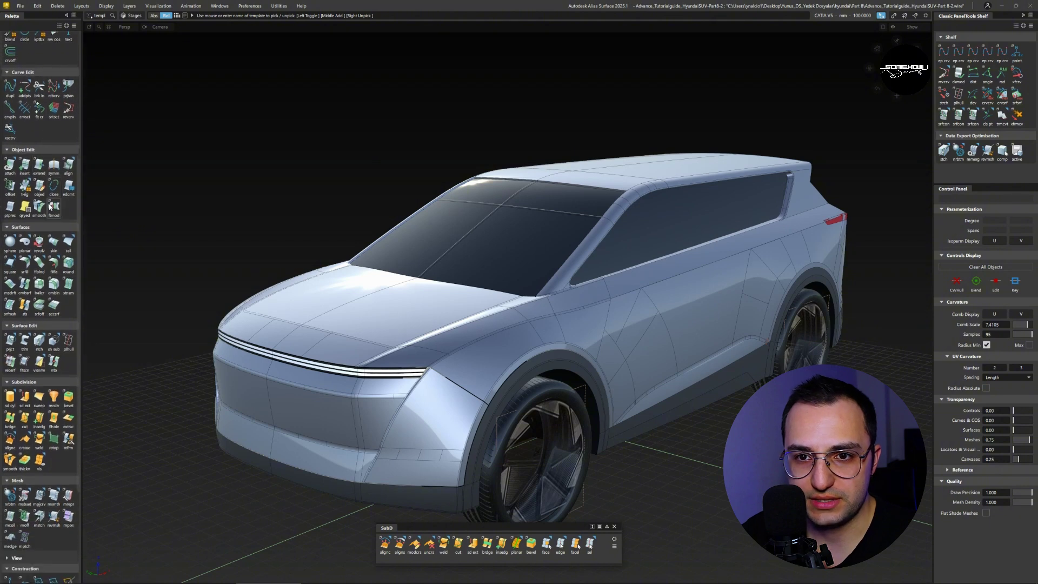
scroll(56, 207, "down", 4)
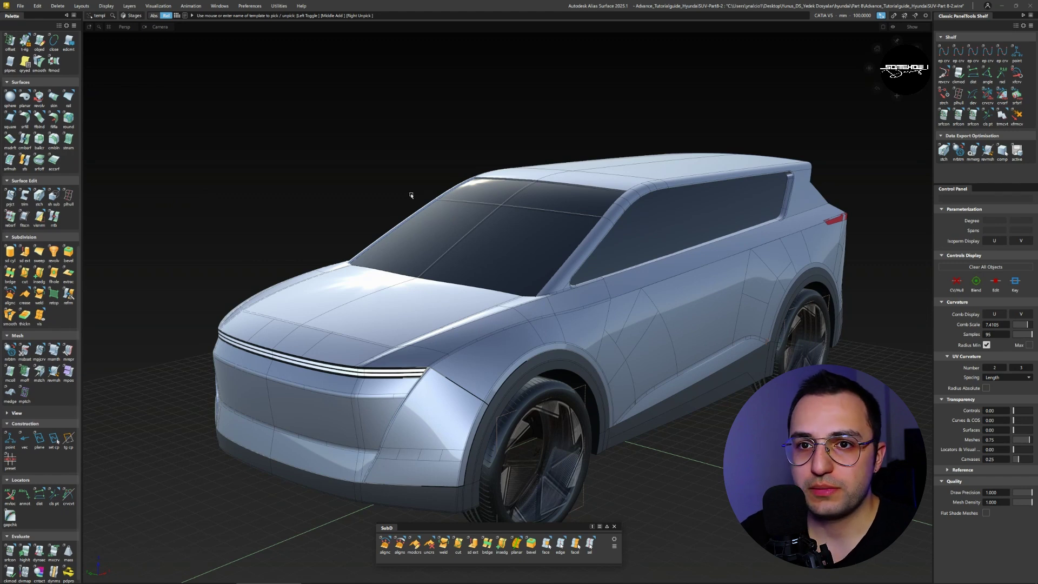
Activate the component pick tool and turn off the symmetric display of the car body's other half
left_click(413, 158, "ctrl+shift")
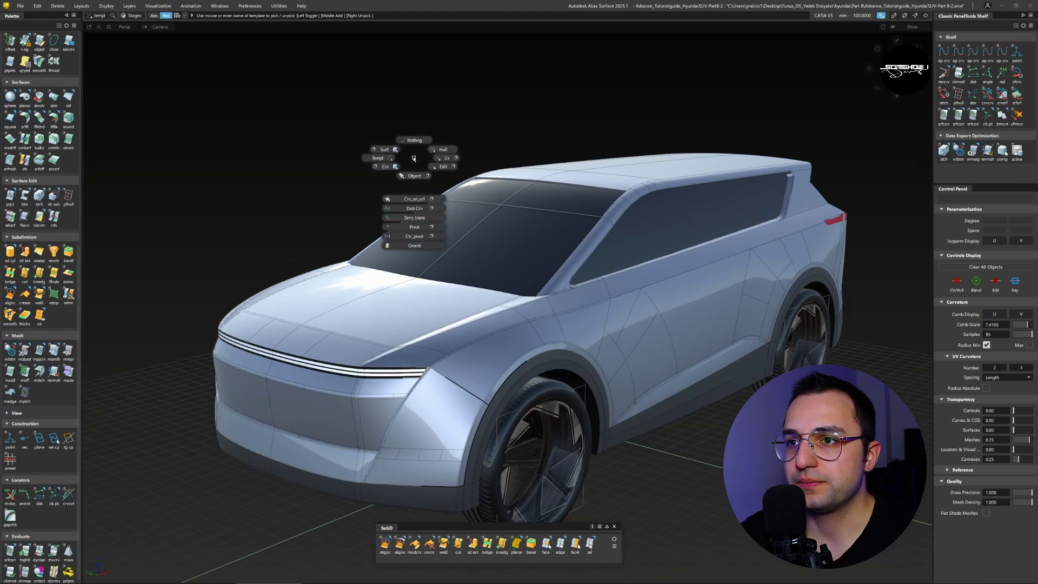
left_click(376, 138, "ctrl+shift")
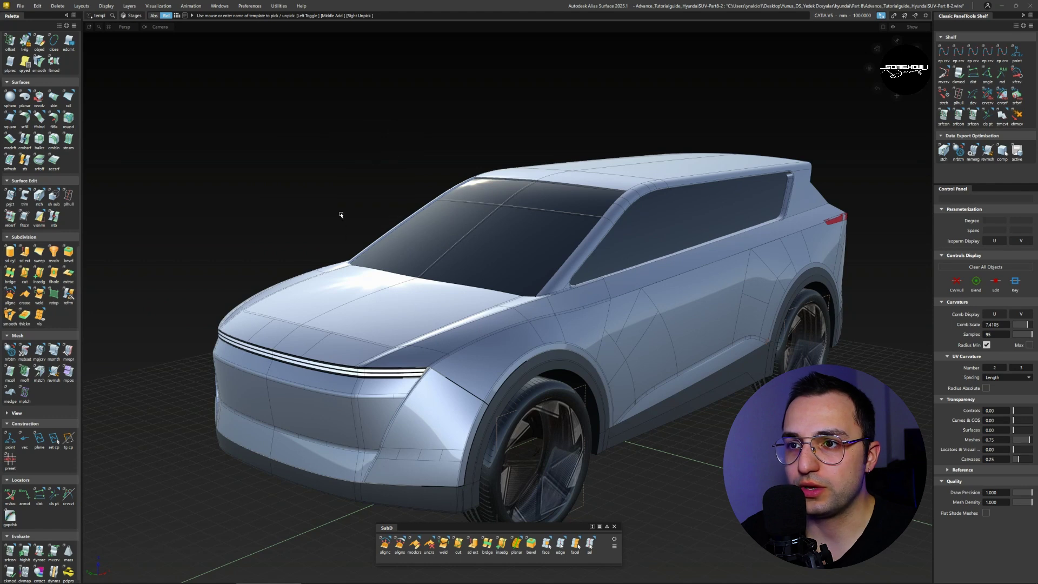
left_click_drag(341, 213, 360, 165, "ctrl+shift")
middle_click_drag(335, 154, 335, 159, "ctrl+shift")
right_click_drag(335, 159, 336, 162, "ctrl+shift")
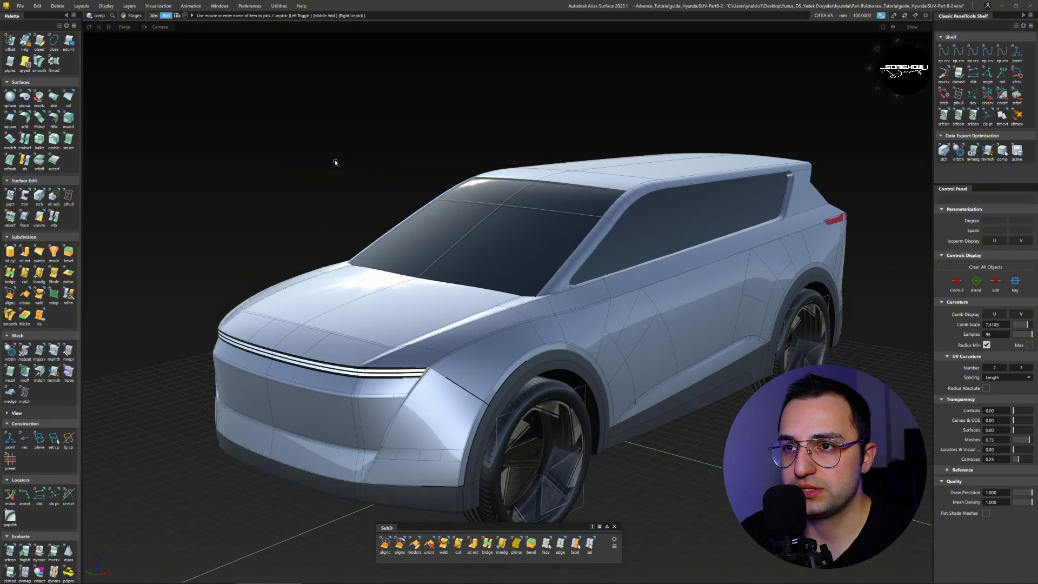
mouse_move(335, 161)
middle_mouse_down("ctrl+shift")
mouse_move(368, 135)
mouse_move(347, 179)
mouse_move(334, 163)
middle_mouse_up("ctrl+shift")
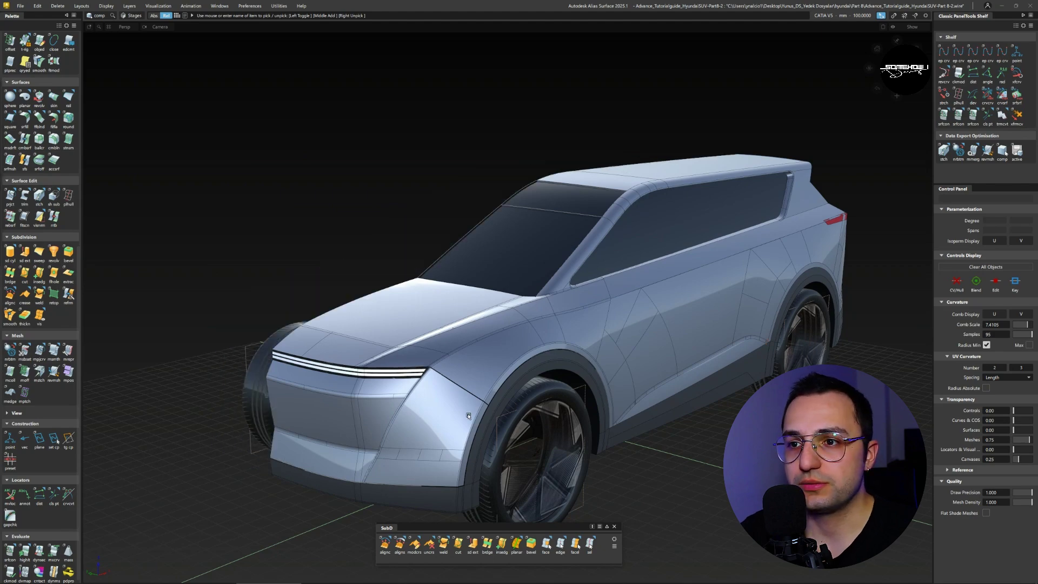
Pick the five hood surfaces, including the fillet pieces, and duplicate them mirrored across the car's centreline
left_click(362, 328)
mouse_move(362, 327)
left_mouse_down("alt+shift")
mouse_move(439, 351)
mouse_move(373, 335)
left_mouse_up("alt+shift")
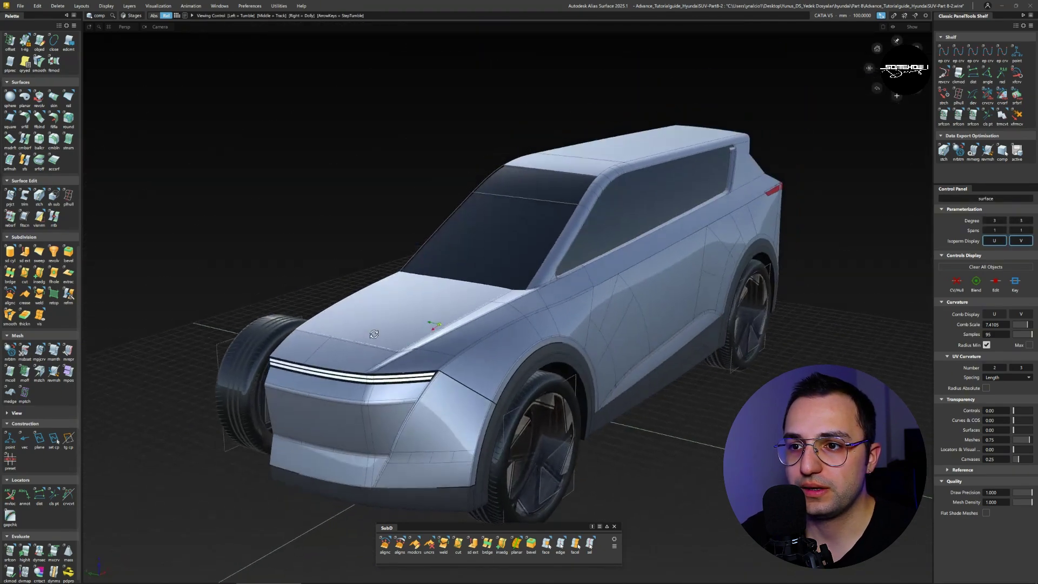
left_click(319, 357)
scroll(319, 357, "up", 2)
scroll(319, 357, "up", 4)
left_click(332, 351)
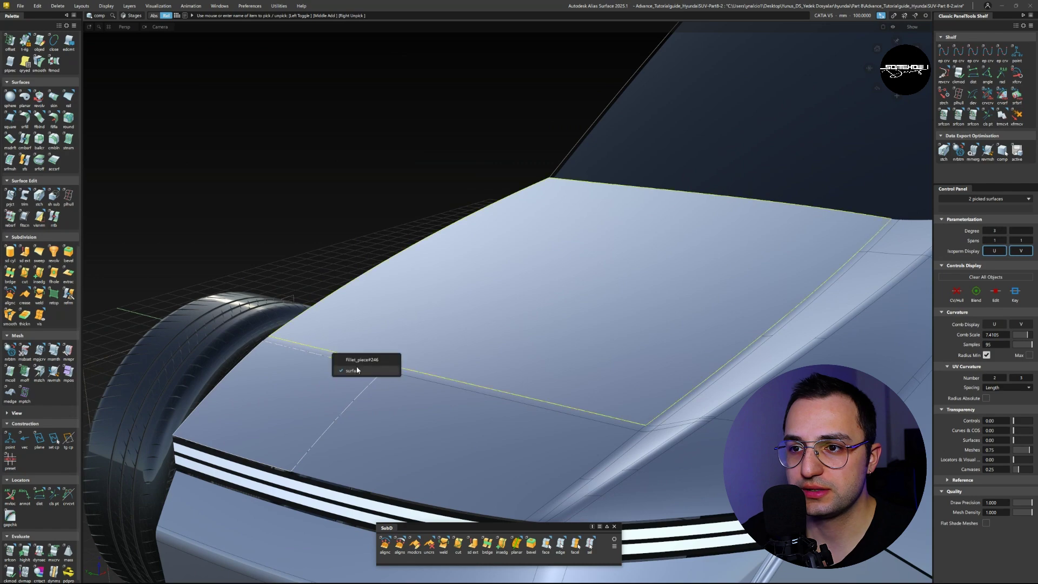
left_click(364, 361)
left_click(392, 368)
left_click(407, 380)
scroll(407, 381, "down", 5)
left_click_drag(407, 381, 416, 346, "alt+shift")
left_click_drag(319, 311, 294, 221, "alt+shift")
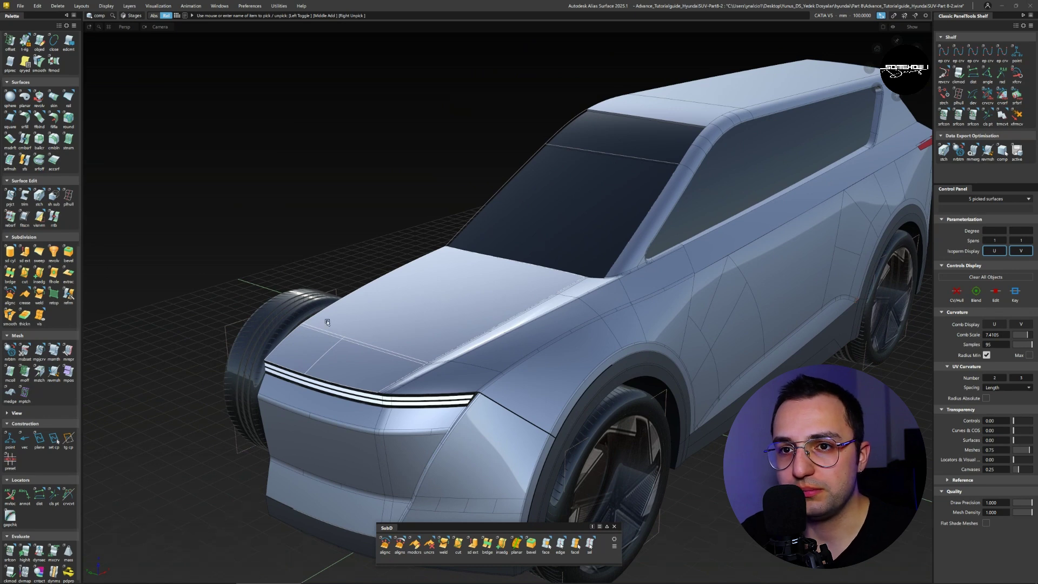
left_click_drag(292, 217, 409, 281, "alt+shift")
scroll(423, 256, "down", 3)
right_click_drag(408, 216, 410, 267, "ctrl+shift")
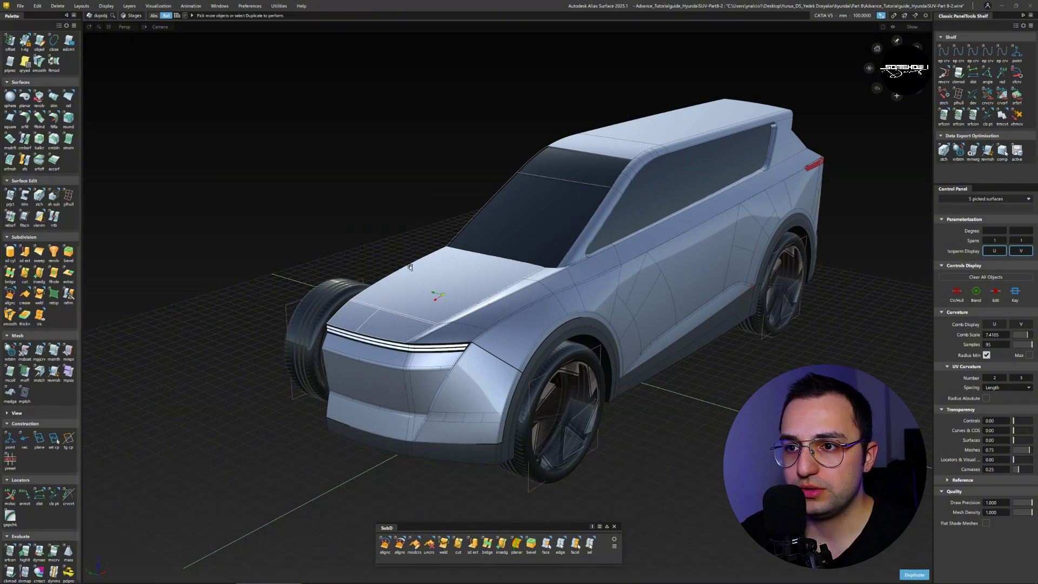
key("space")
scroll(355, 287, "up", 3)
left_click_drag(355, 286, 319, 208, "alt+shift")
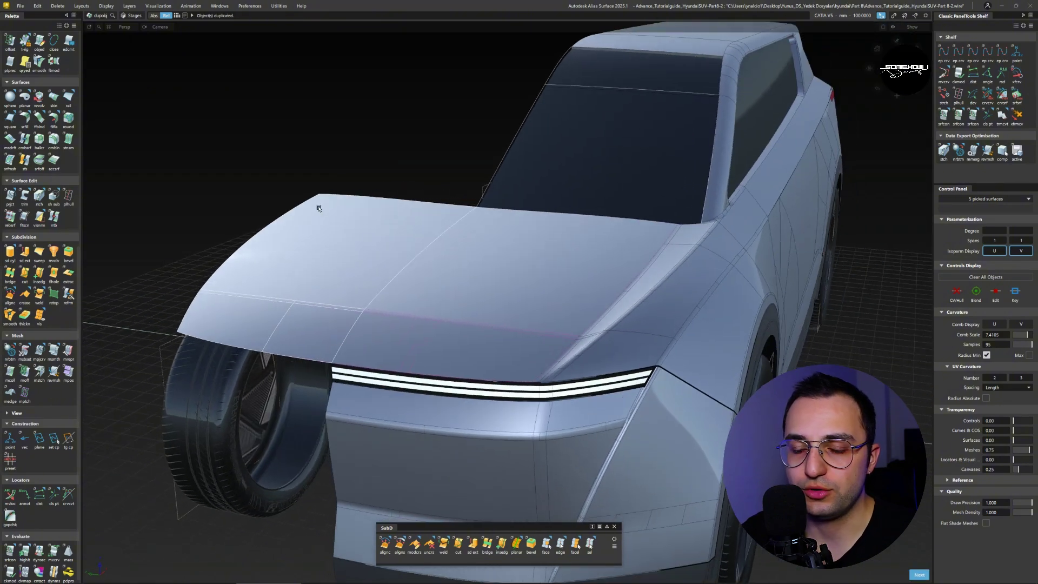
Reverse the surface normals on the mirrored hood surfaces with the surface orientation tool
left_click_drag(326, 277, 395, 261, "alt+shift")
left_click_drag(395, 225, 405, 310, "ctrl+shift")
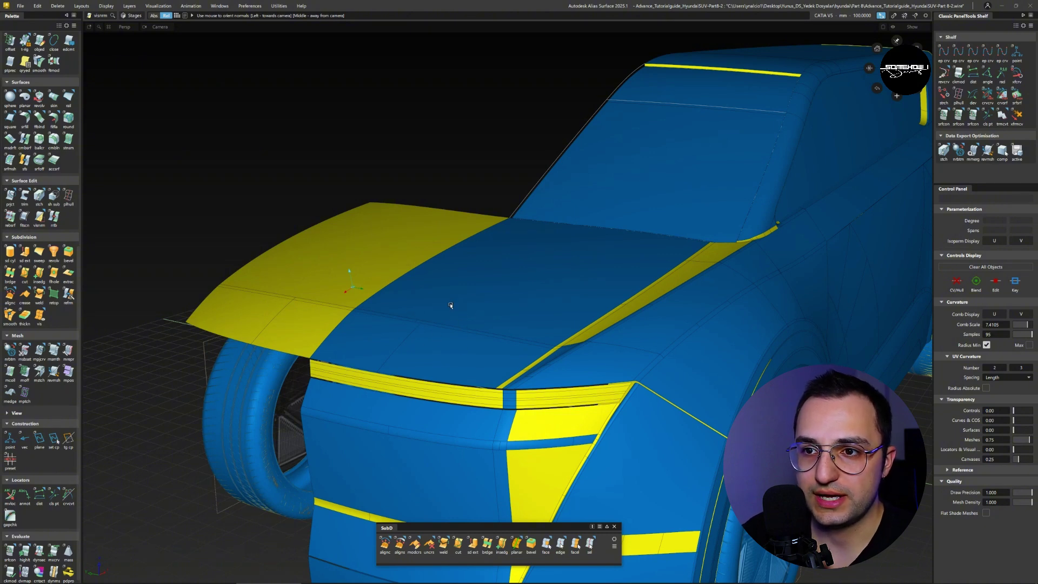
left_click(252, 308)
left_click(302, 328)
left_click(323, 292)
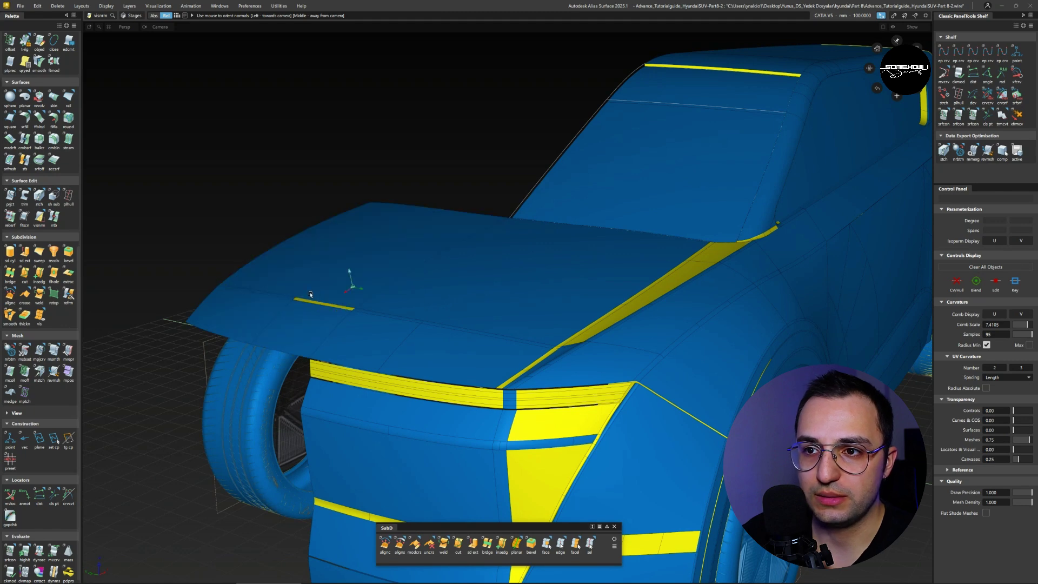
left_click(272, 313)
left_click(272, 313)
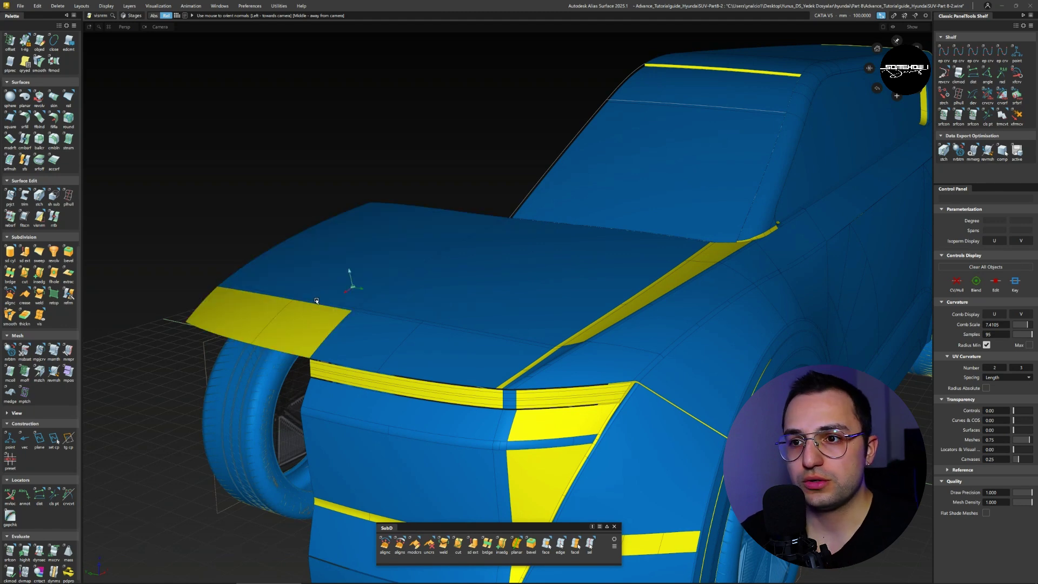
Leave the surface orientation tool and delete the five mirrored hood surfaces
mouse_move(328, 314)
left_mouse_down("ctrl+shift")
mouse_move(293, 292)
mouse_move(314, 289)
left_mouse_up("ctrl+shift")
left_click_drag(323, 325, 287, 288, "ctrl+shift")
left_click(308, 308)
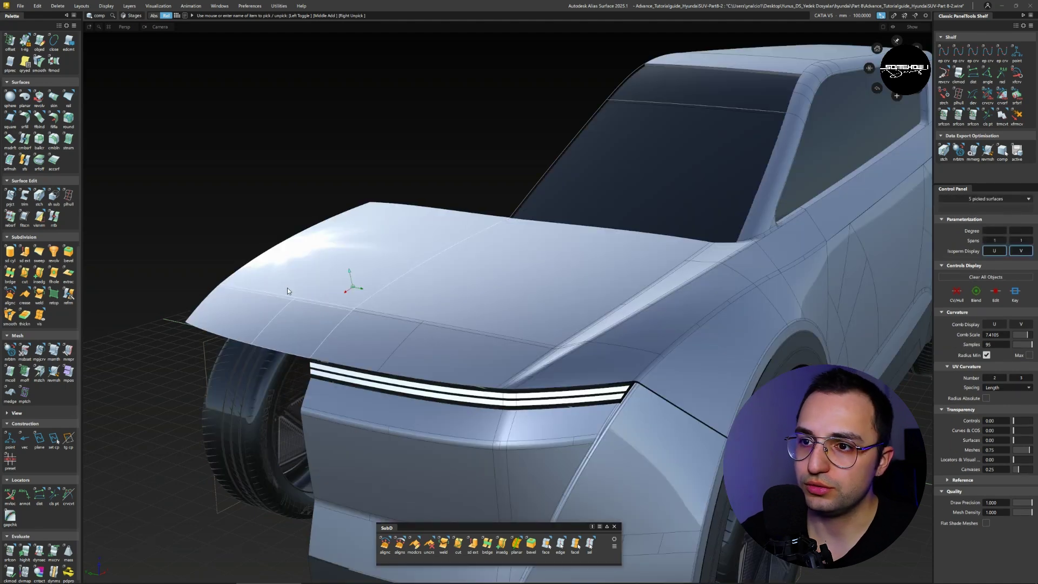
key("Delete")
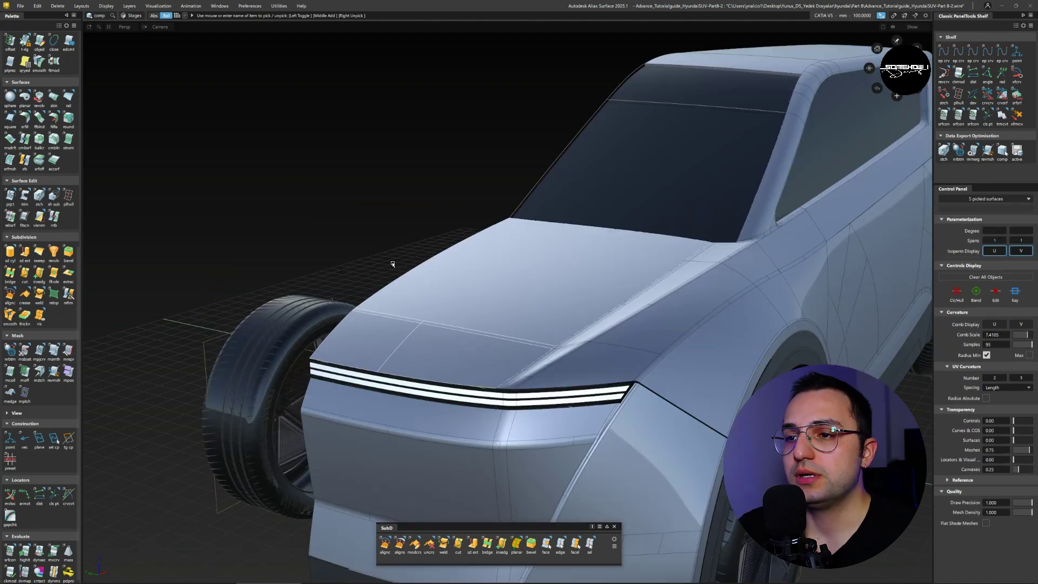
mouse_move(373, 140)
left_mouse_down("ctrl+shift")
mouse_move(374, 199)
mouse_move(372, 131)
left_mouse_up("ctrl+shift")
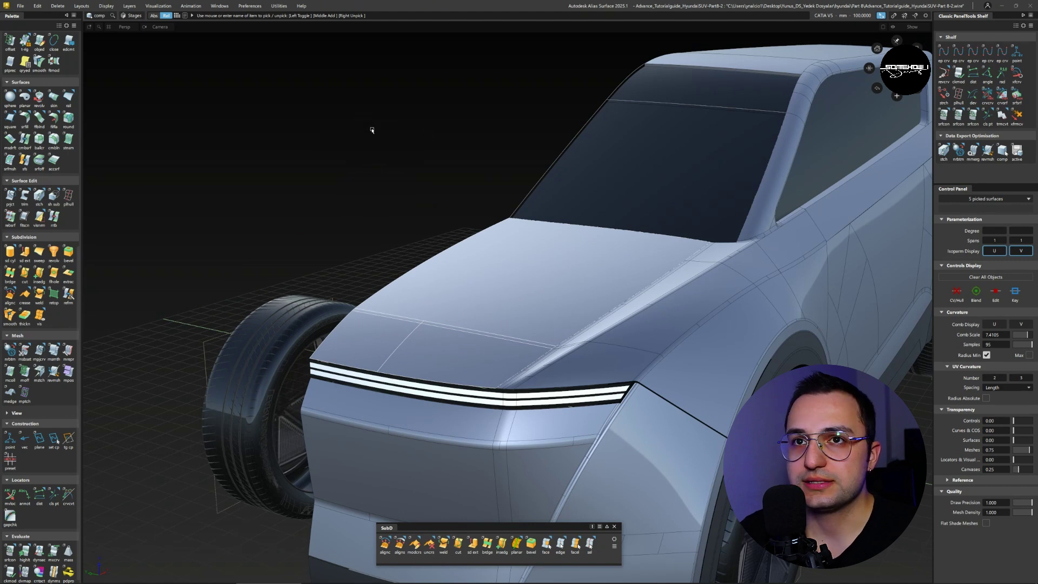
Duplicate the five picked hood surfaces mirrored across the car's centreline
left_click(34, 6)
mouse_move(65, 88)
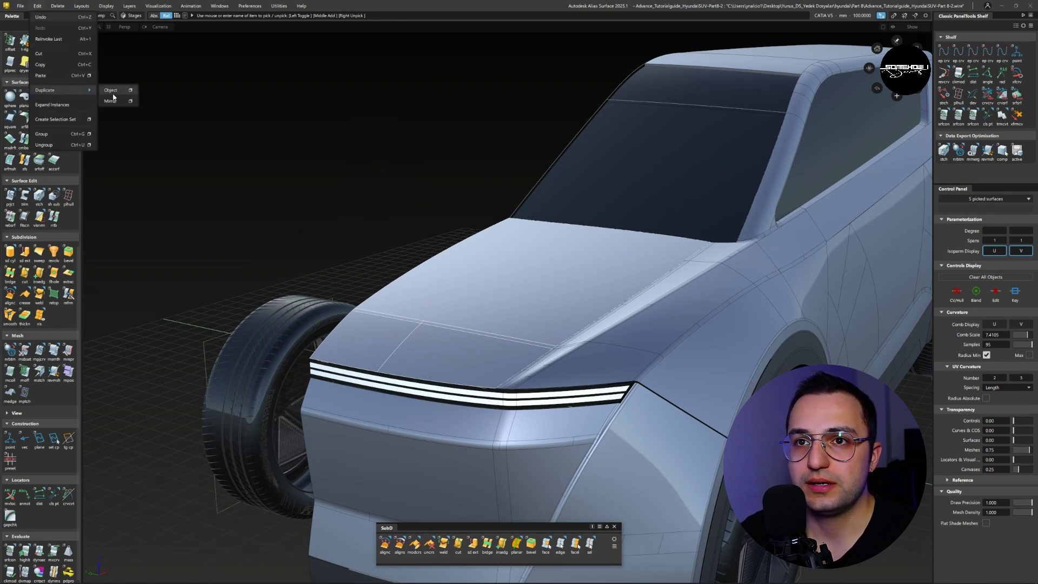
left_click(118, 101)
Reverse the opposing surface normals around the front light strip and bumper corner with the surface orientation tool
left_click_drag(292, 195, 326, 284, "ctrl+shift")
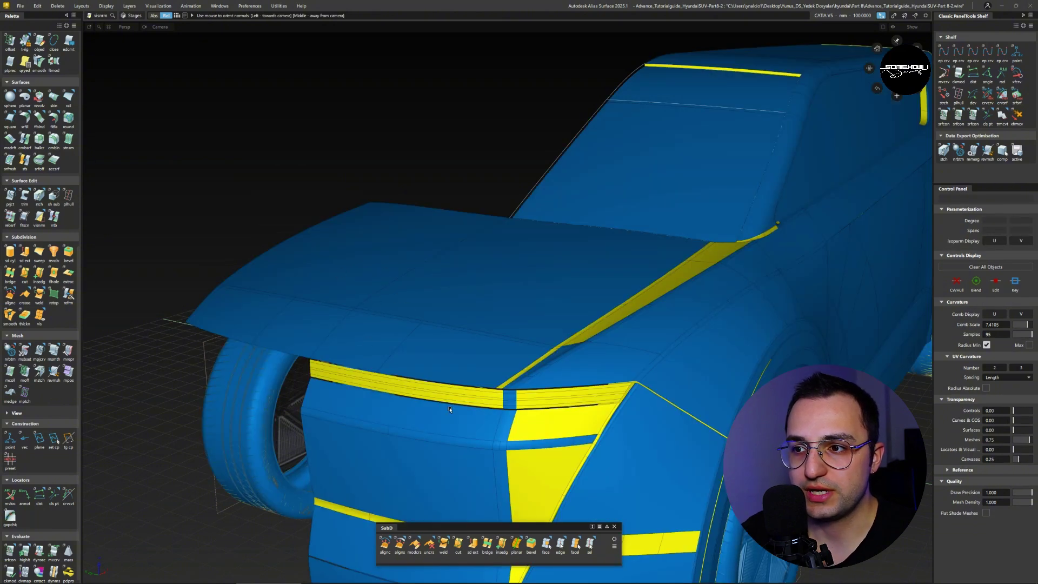
left_click(517, 404)
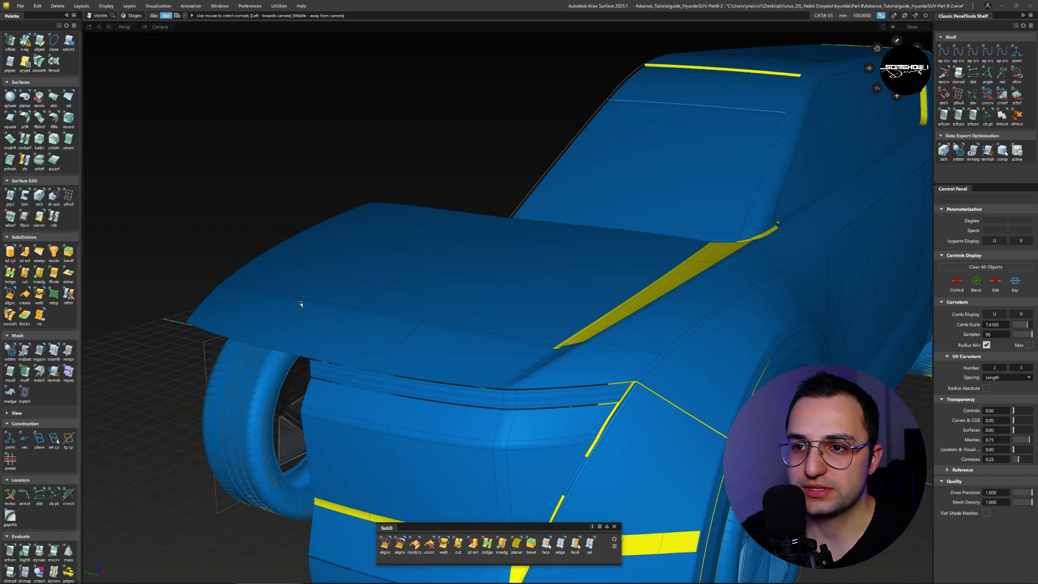
Leave the surface orientation tool, delete the mirrored hood surfaces and turn on the symmetric display of the body's other half
left_click_drag(301, 304, 278, 277, "ctrl+shift")
key("Delete")
key("1")
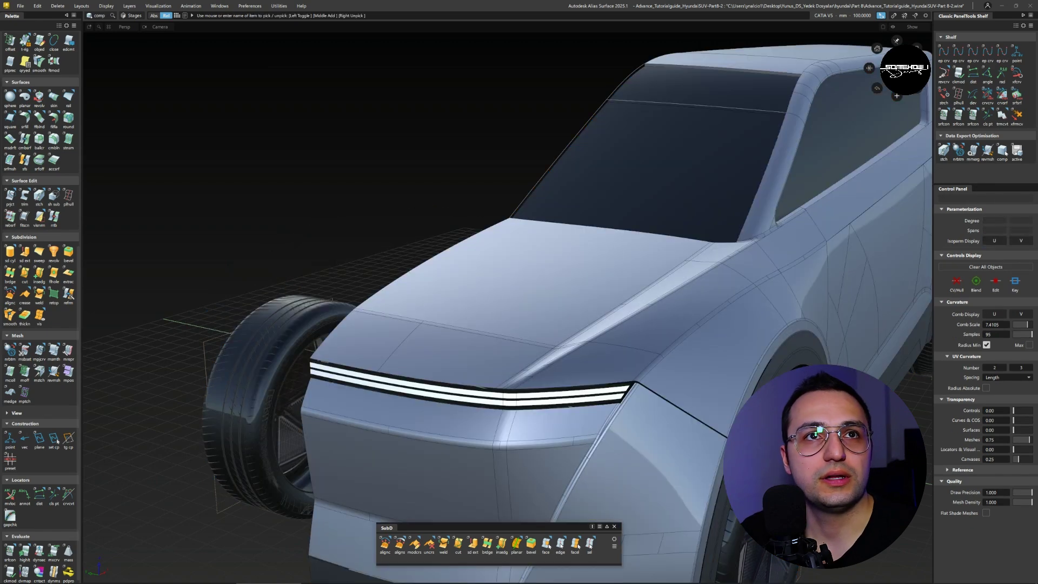
key("s")
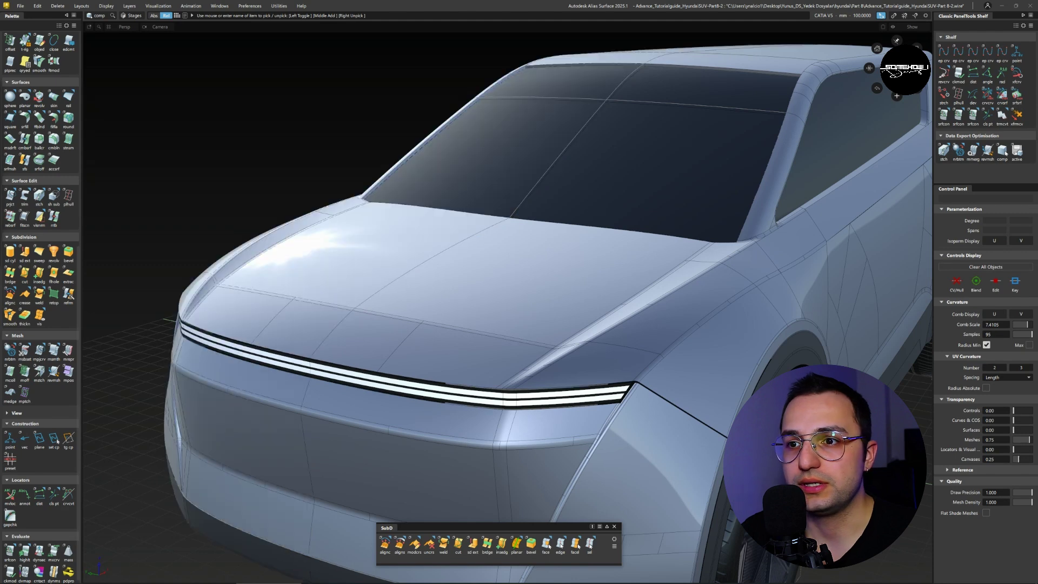
left_click_drag(454, 334, 484, 319, "alt+shift")
right_click_drag(484, 320, 418, 318, "alt+shift")
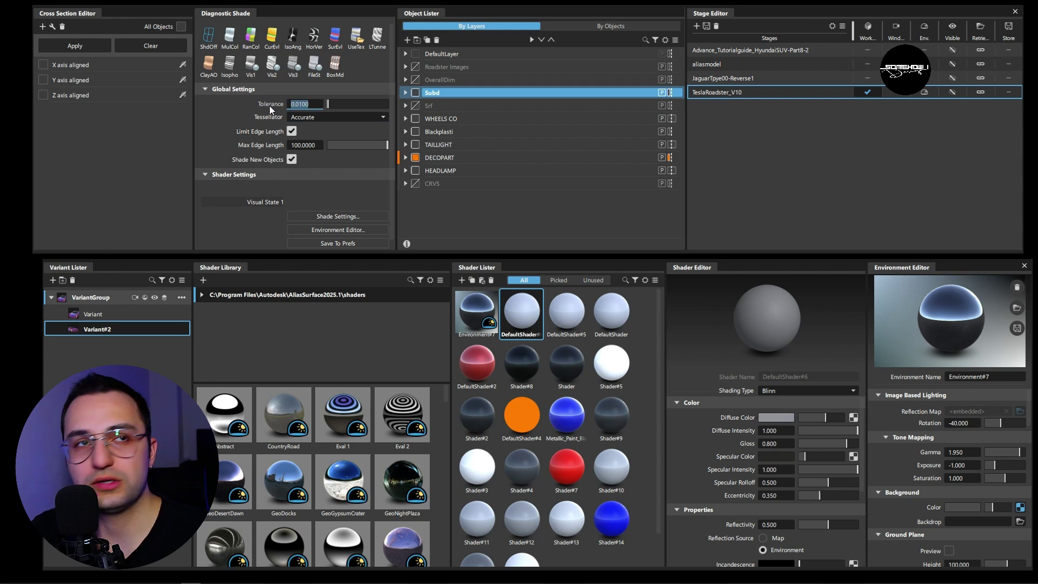
Set the diagnostic shading tolerance to 0.1 and its tessellator to Fast
type("0.1")
key("Return")
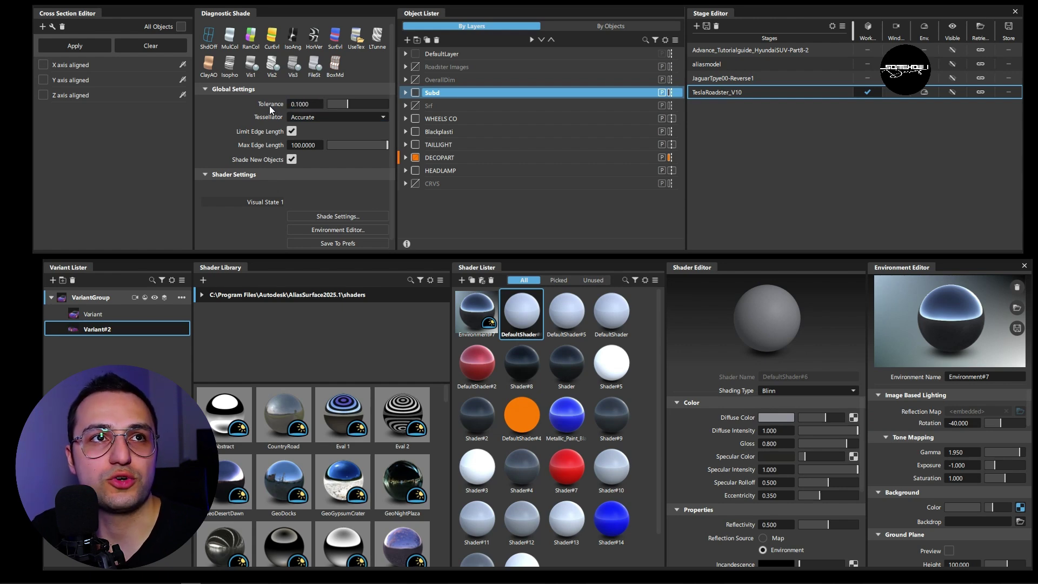
left_click(299, 117)
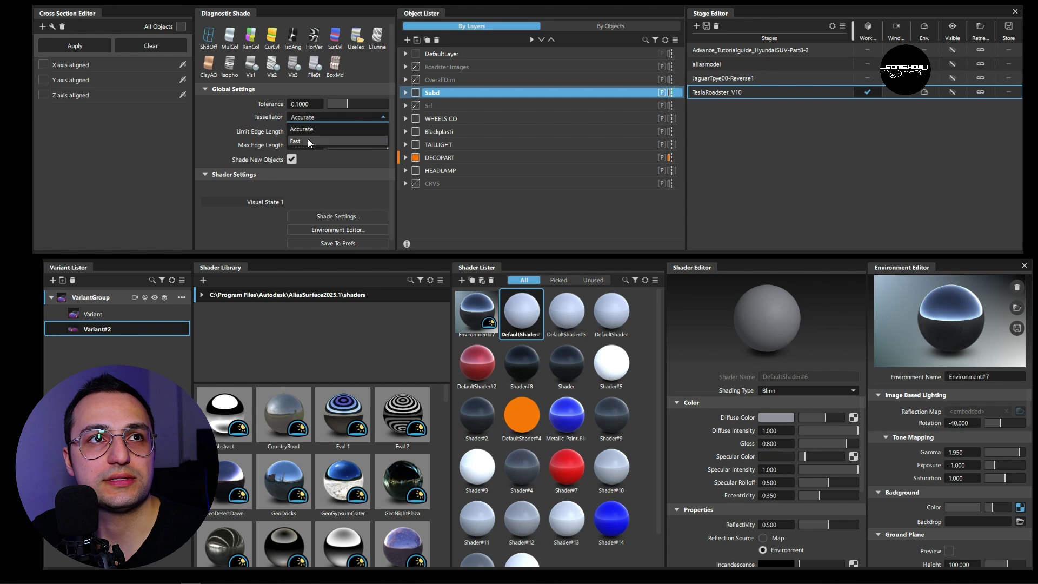
left_click(307, 140)
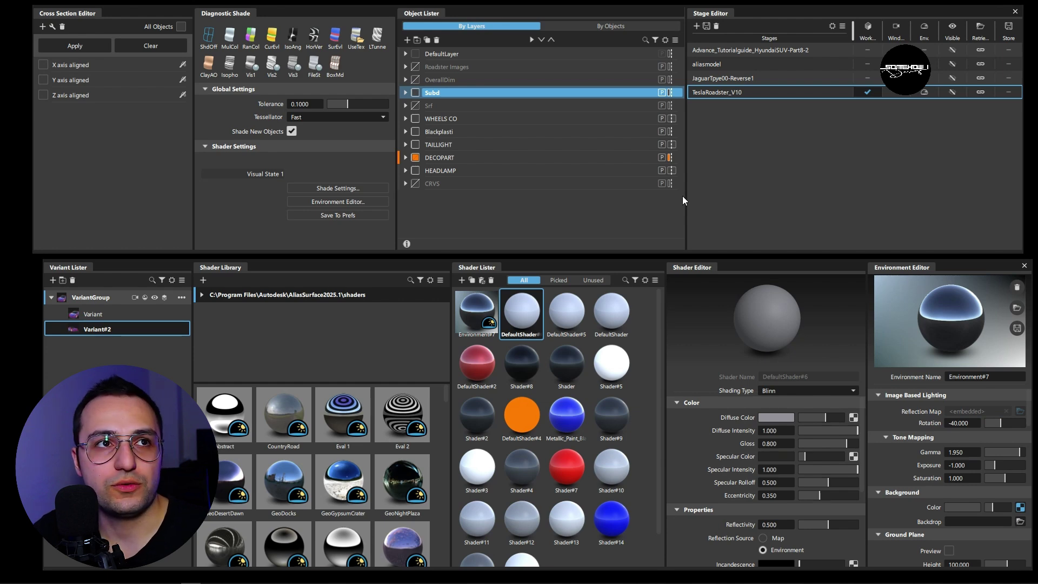
Add a new variant to VariantGroup and recall the first, second and new variants in turn
left_click(52, 280)
left_click(78, 314)
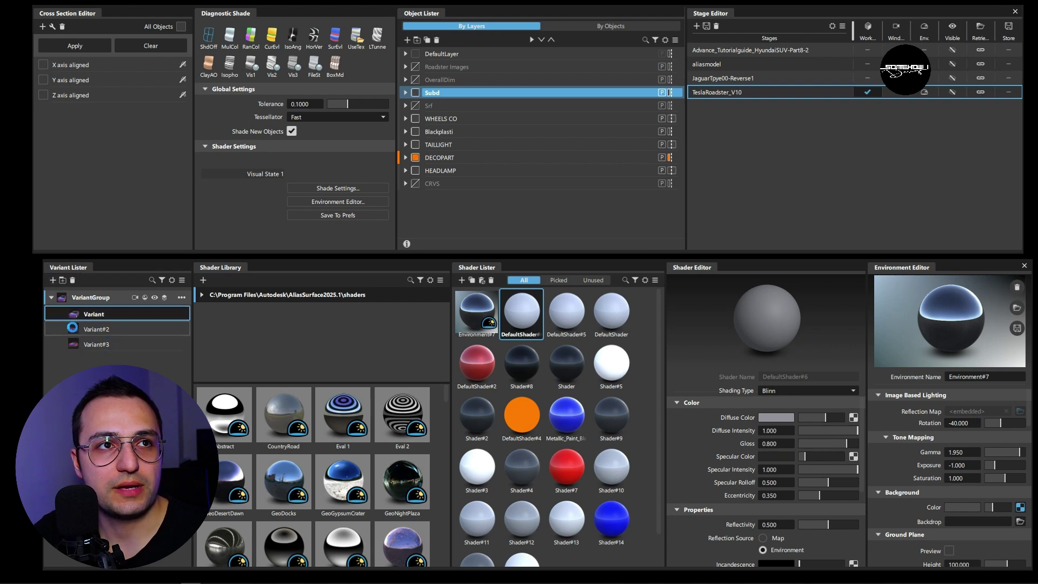
left_click(75, 329)
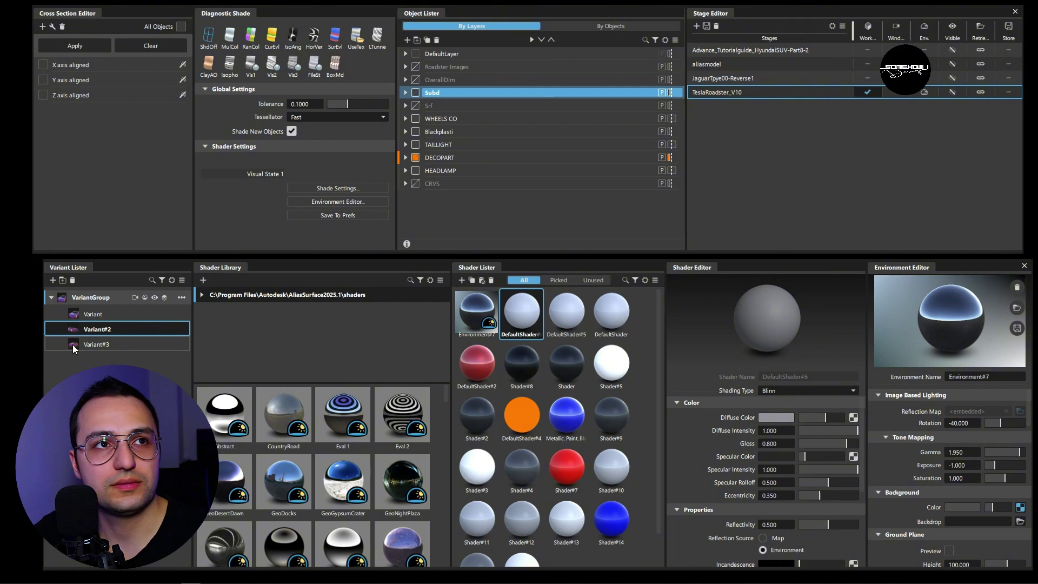
left_click(78, 344)
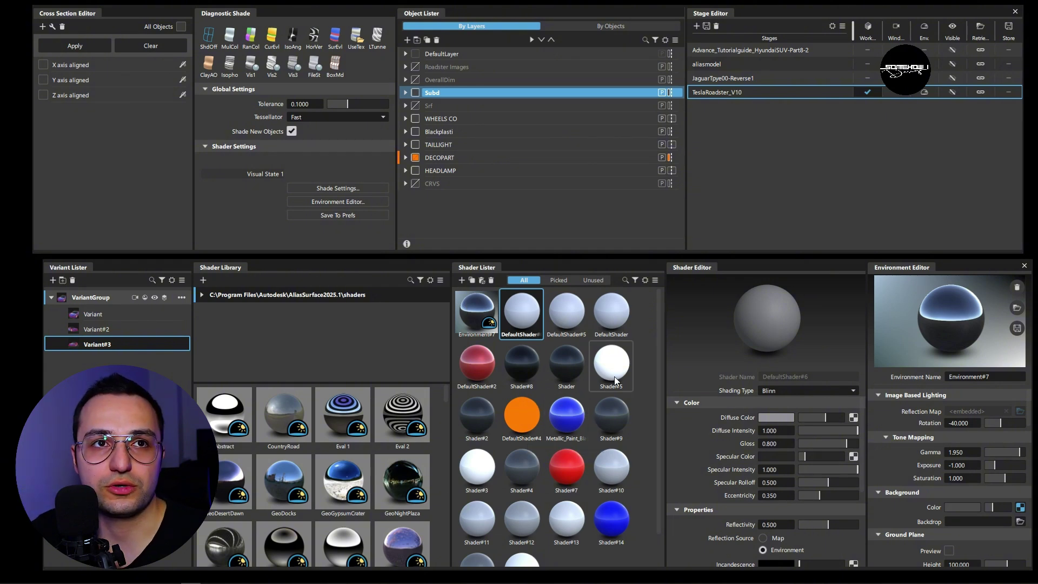
Select the blue metallic paint shader and inspect the Roadster from its front corner
left_click(573, 415)
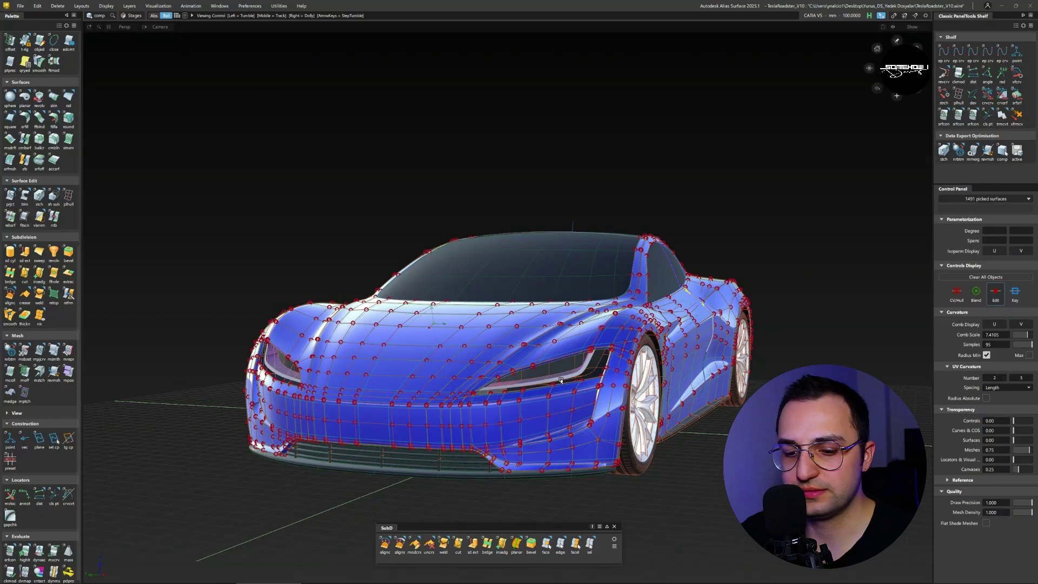
left_click_drag(594, 357, 476, 348, "alt+shift")
middle_click_drag(477, 348, 435, 357, "alt+shift")
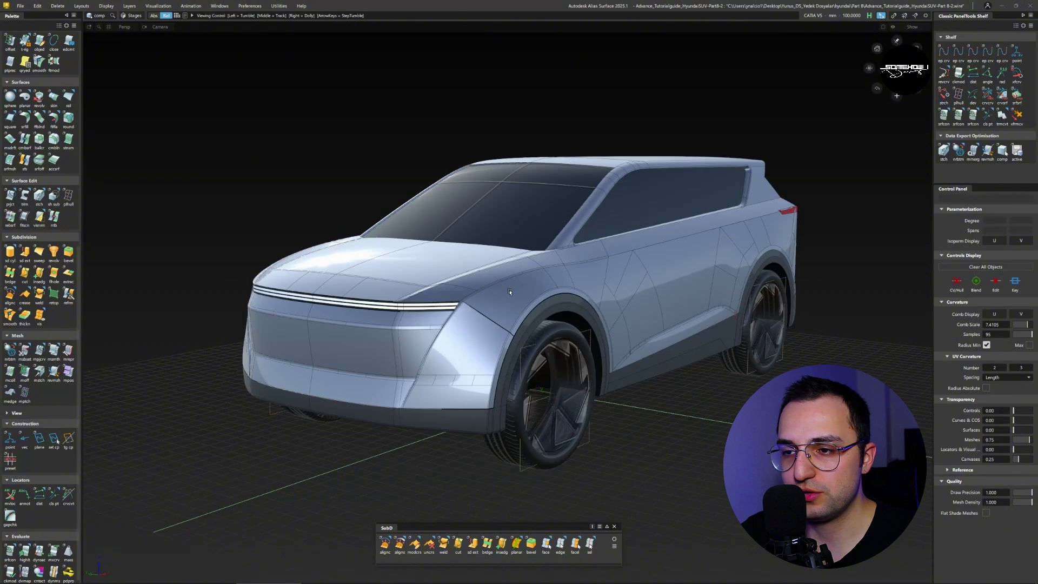
Examine the SUV in perspective from several front angles and activate the template pick tool
left_click_drag(518, 278, 479, 272, "alt+shift")
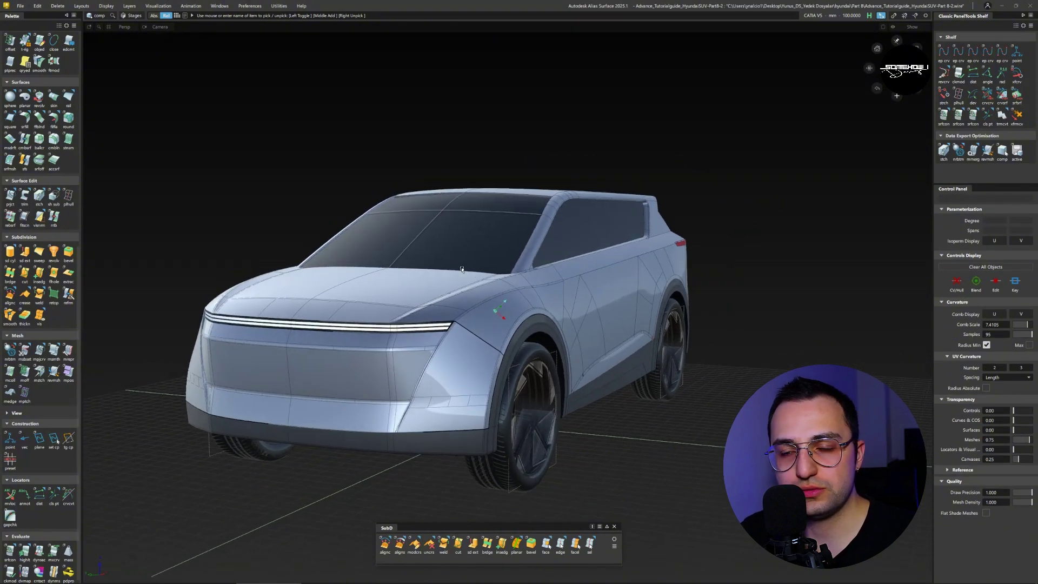
middle_click_drag(479, 272, 501, 272, "alt+shift")
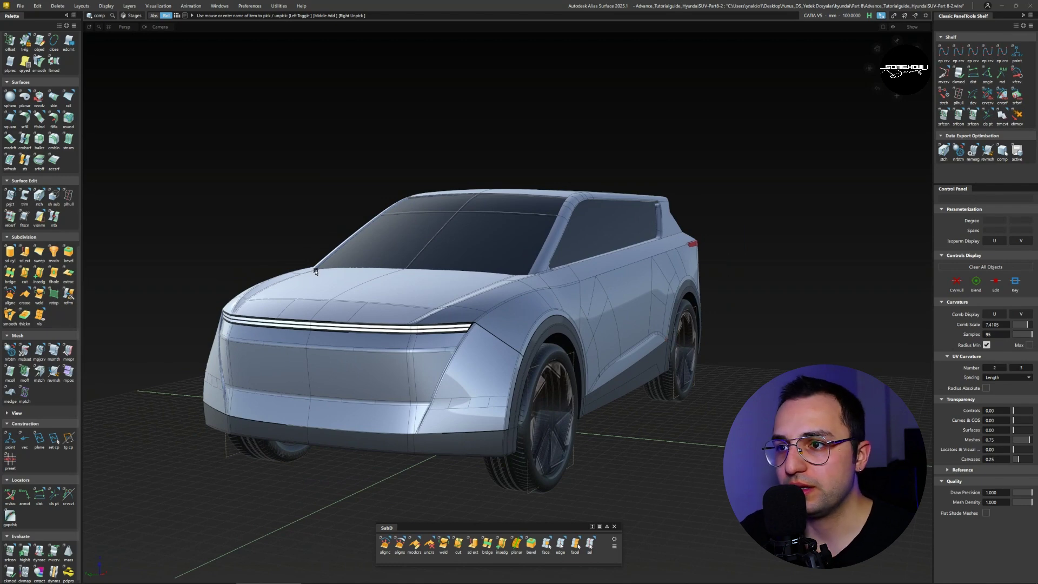
left_click_drag(323, 264, 485, 261, "alt+shift")
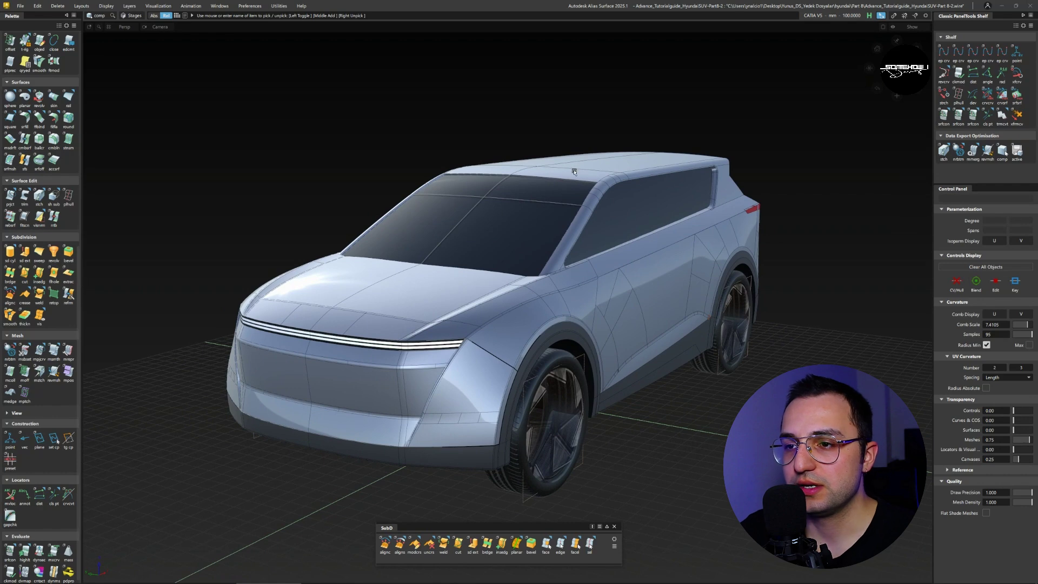
left_click_drag(577, 169, 544, 170, "ctrl+shift")
middle_click_drag(393, 313, 423, 305, "alt+shift")
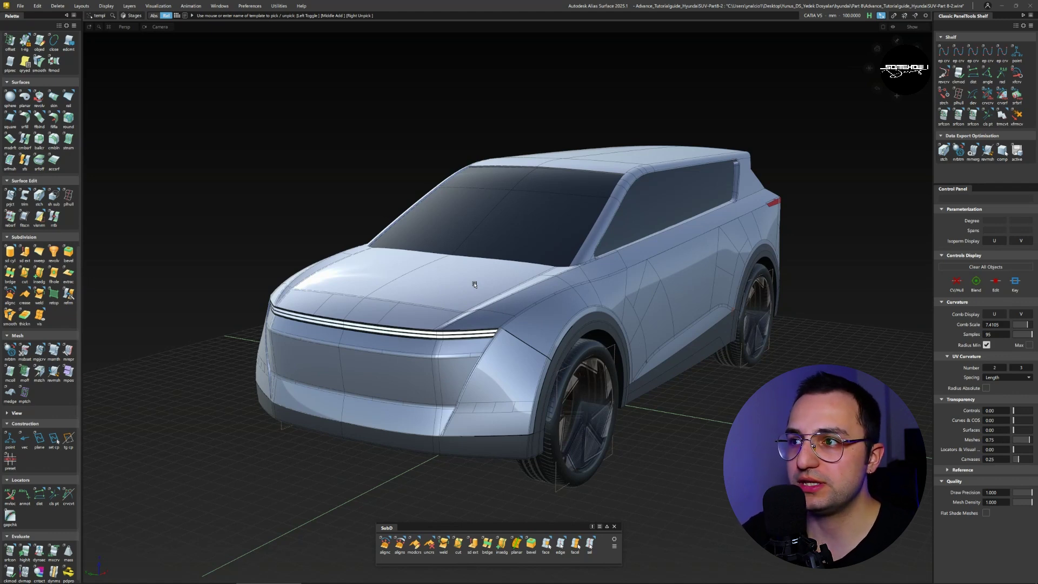
left_click_drag(430, 432, 461, 414, "alt+shift")
middle_click_drag(461, 414, 526, 312, "alt+shift")
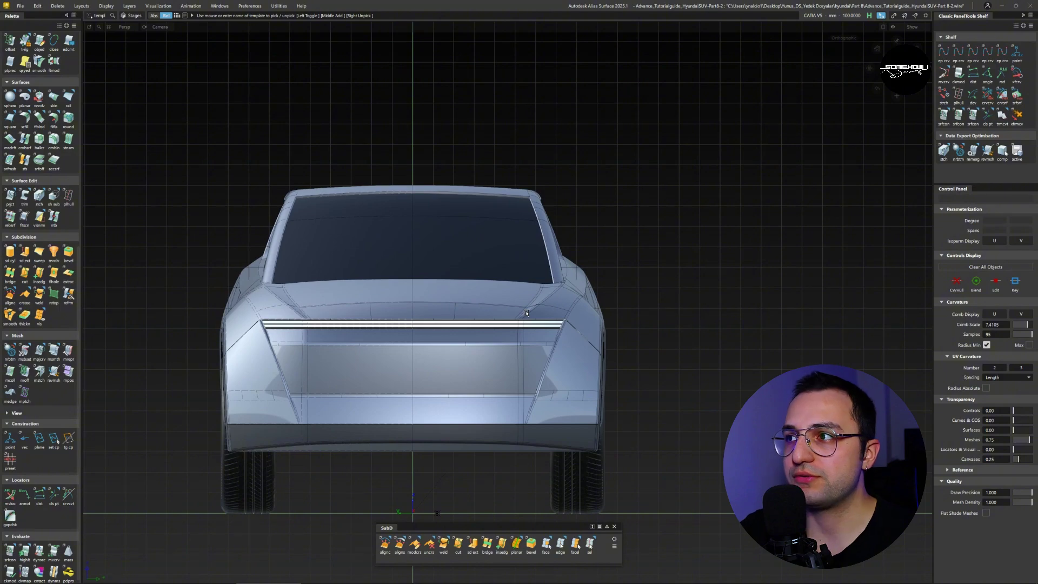
Examine the SUV in the top, side, back and perspective views in turn, including its underside
key("F5")
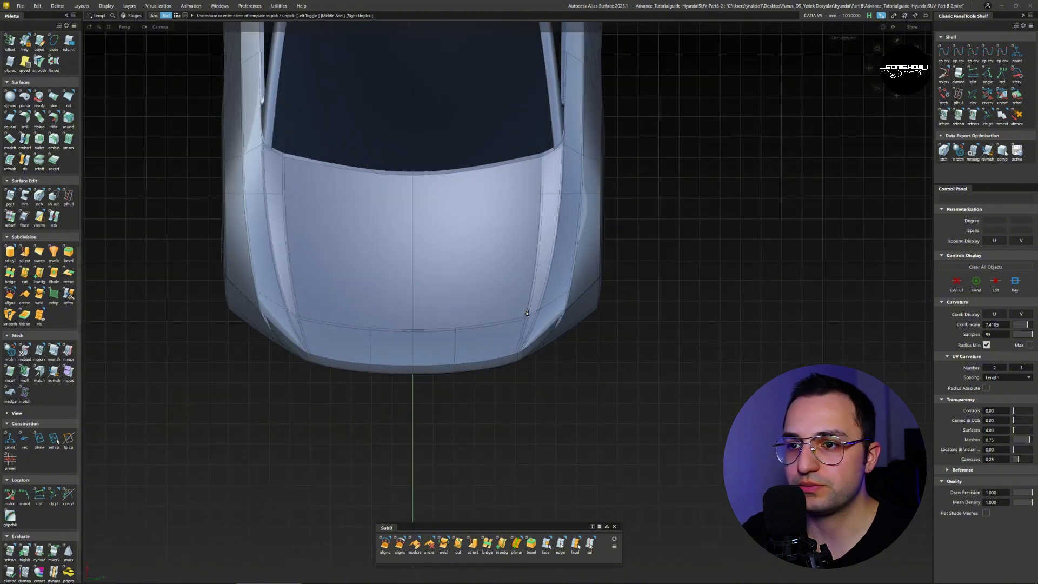
key("F6")
key("F6")
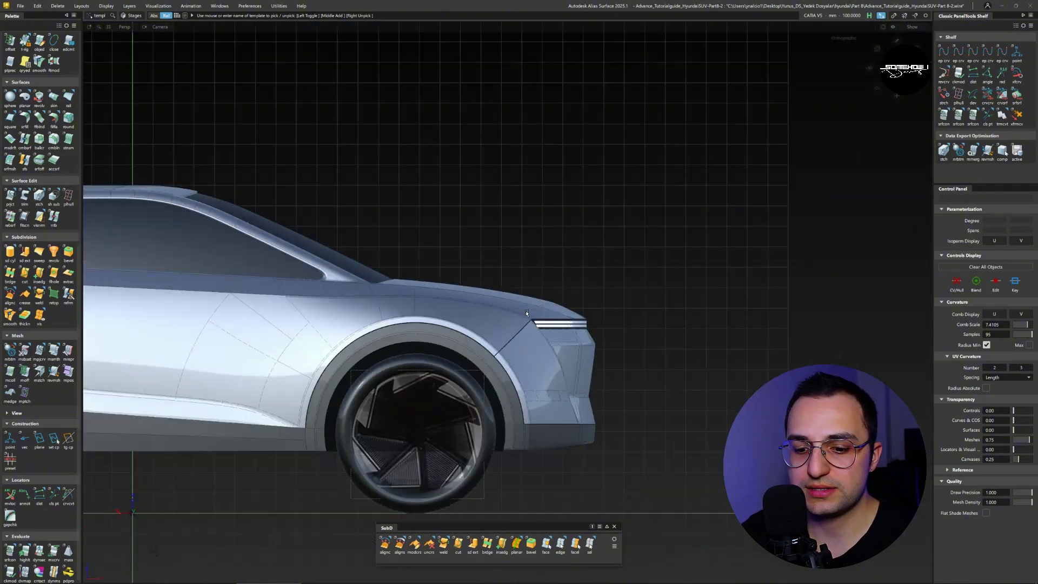
key("F7")
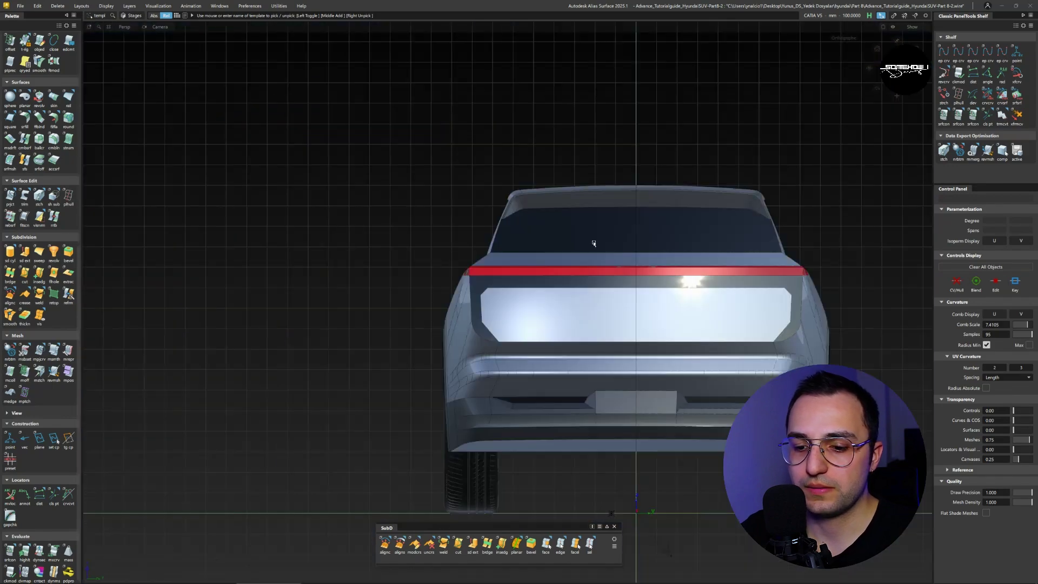
right_click_drag(594, 243, 631, 268, "alt+shift")
middle_click_drag(631, 269, 470, 449, "alt+shift")
key("F5")
right_click_drag(504, 349, 491, 364, "alt+shift")
key("F7")
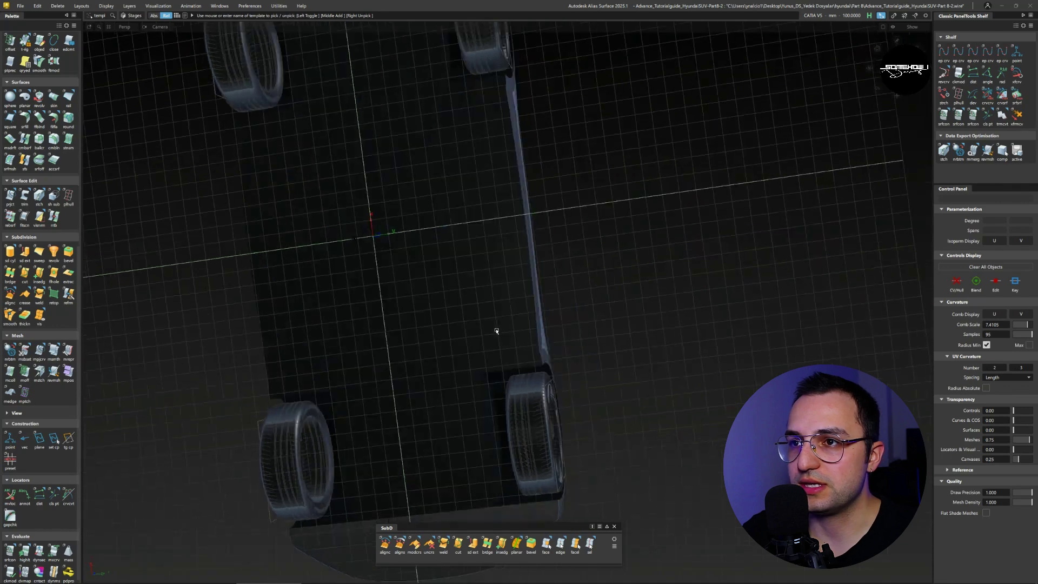
key("F8")
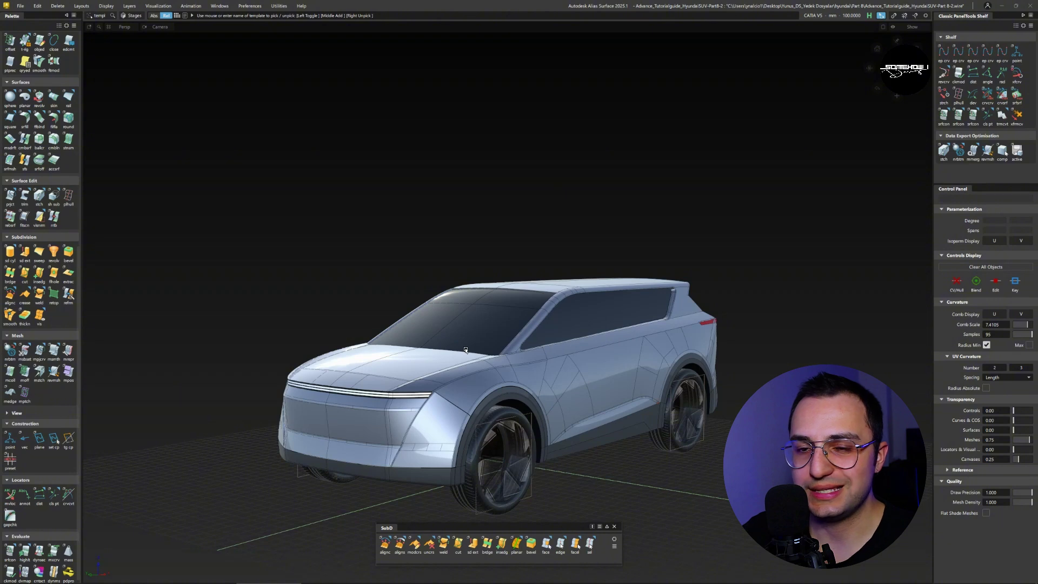
scroll(487, 368, "up", 2)
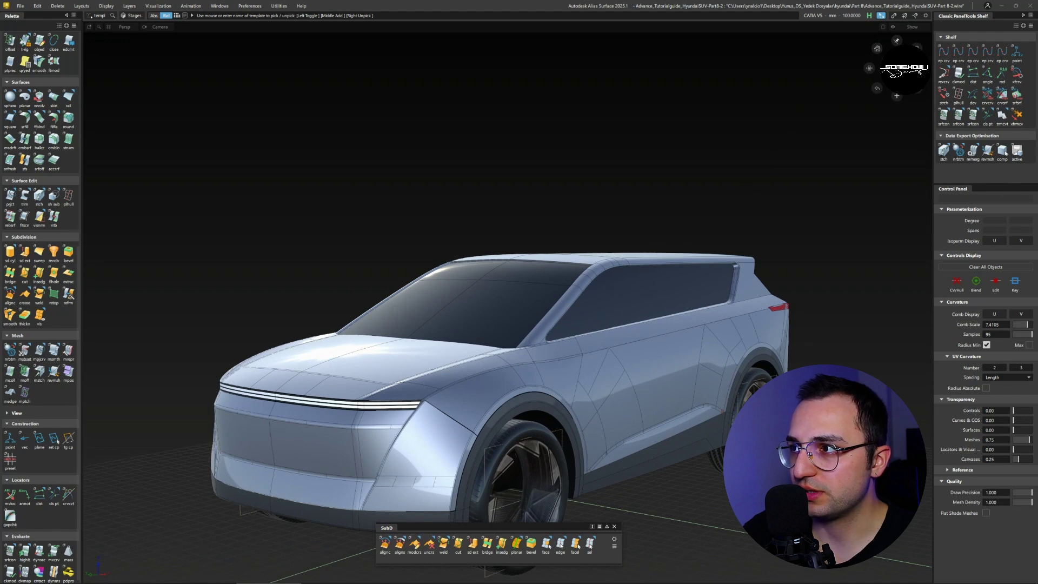
View the SUV in an orthographic side view with the viewing controls and return to a raised front three-quarter perspective
left_click(892, 70)
left_click(892, 70)
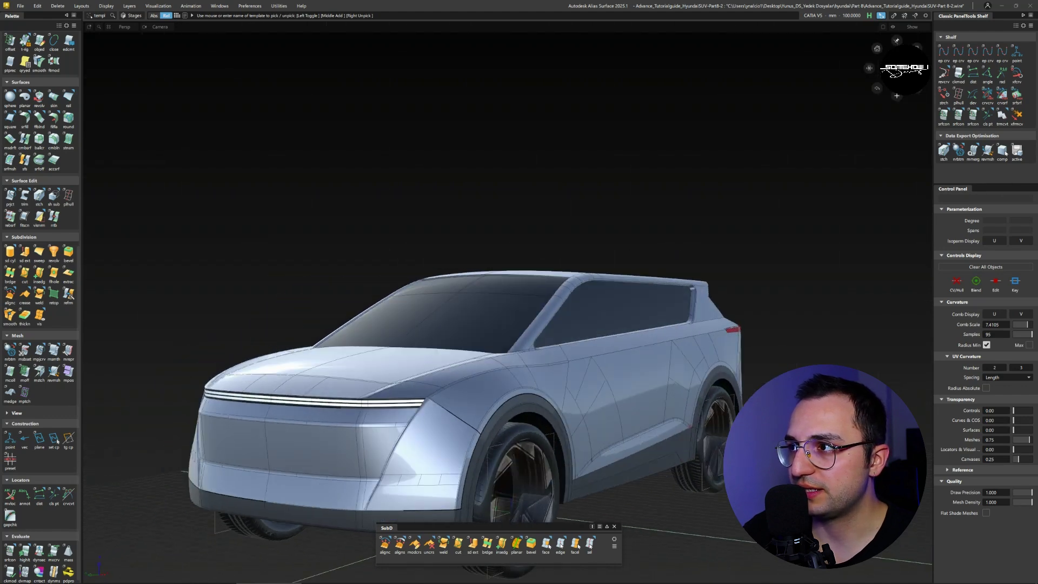
left_click(896, 41)
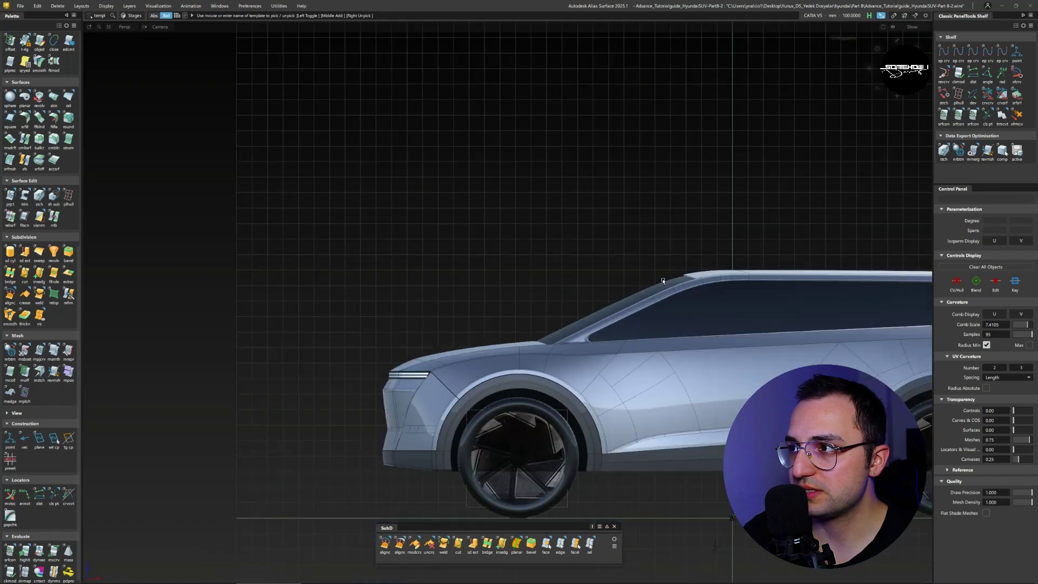
middle_click_drag(661, 280, 595, 257, "alt+shift")
left_click_drag(595, 257, 508, 303, "alt+shift")
right_click_drag(507, 303, 542, 262, "alt+shift")
left_click_drag(542, 262, 543, 219, "alt+shift")
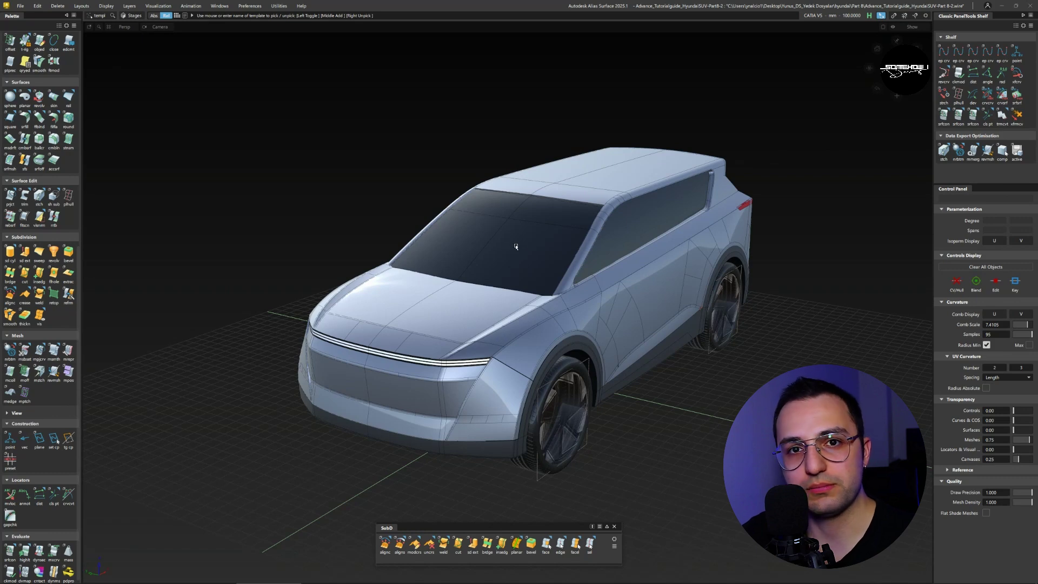
Pick the main hood surface with the component pick tool and hide all other objects
middle_click_drag(552, 276, 517, 234, "alt+shift")
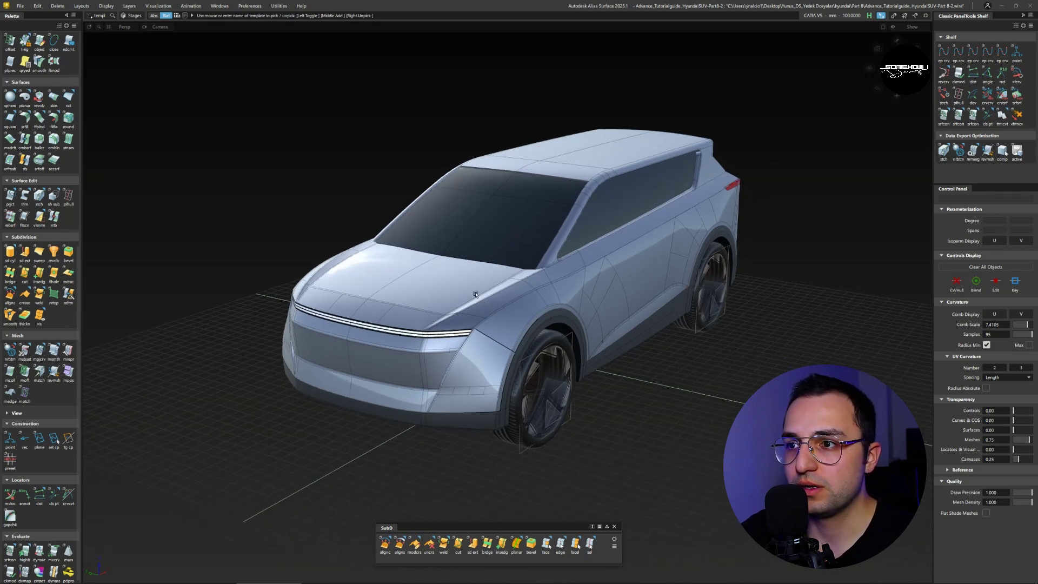
left_click_drag(478, 307, 452, 287, "ctrl+shift")
left_click(450, 291)
right_click_drag(442, 302, 453, 291, "alt+shift")
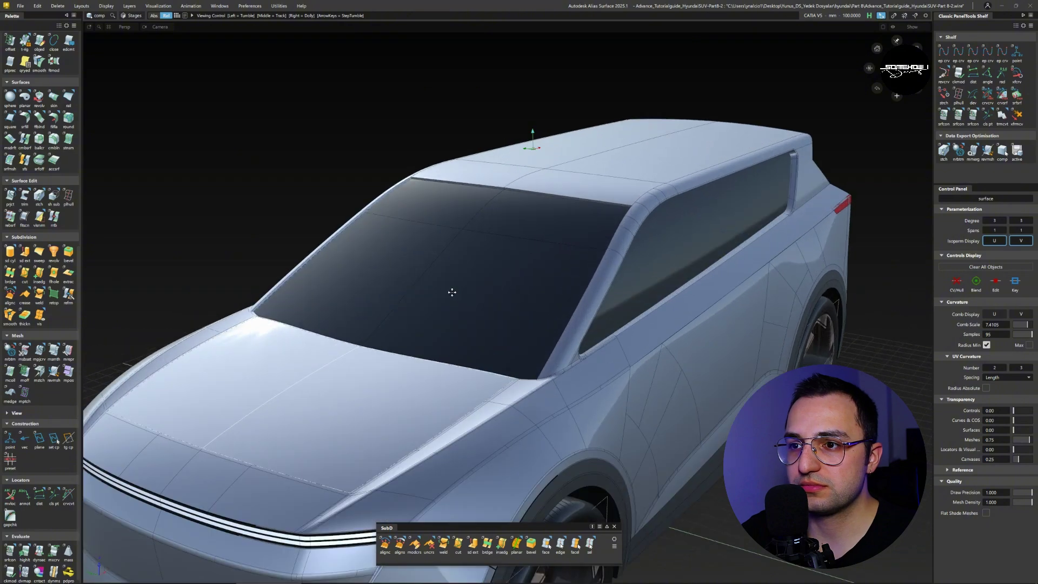
middle_click_drag(453, 291, 545, 233, "alt+shift")
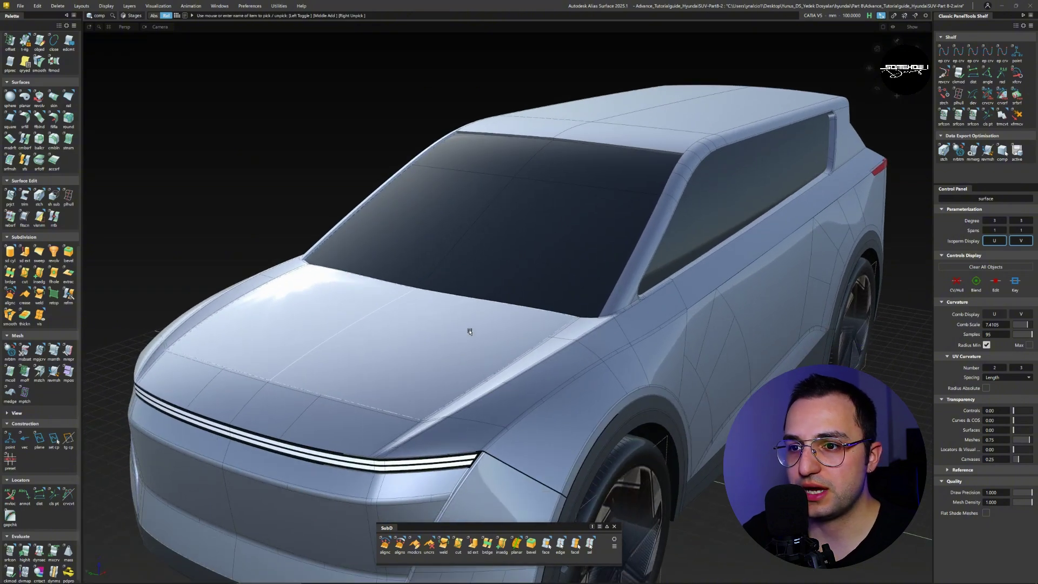
key("alt+h")
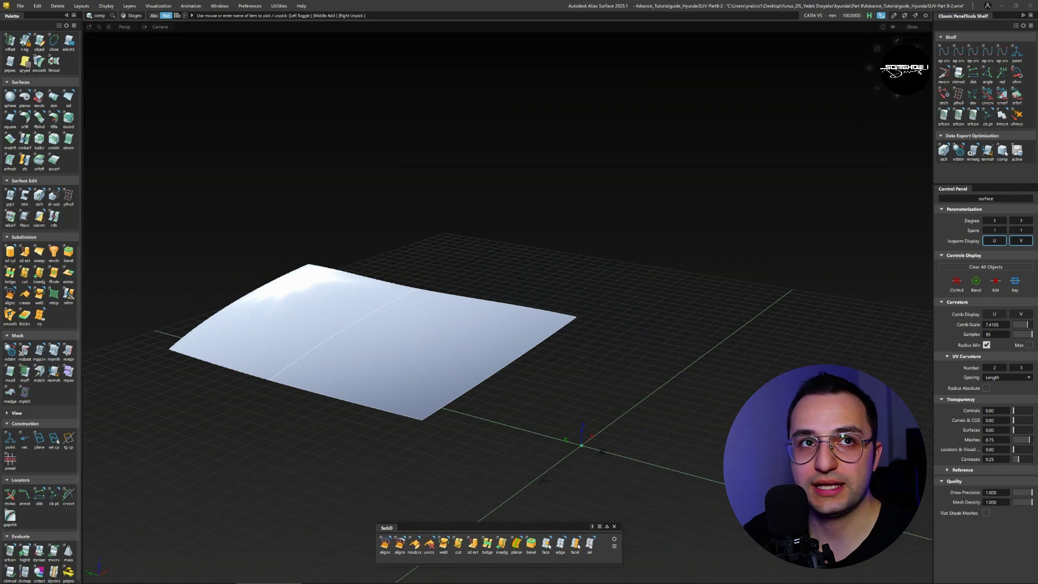
Turn off the symmetric display and show all hidden parts of the SUV again
key("Delete")
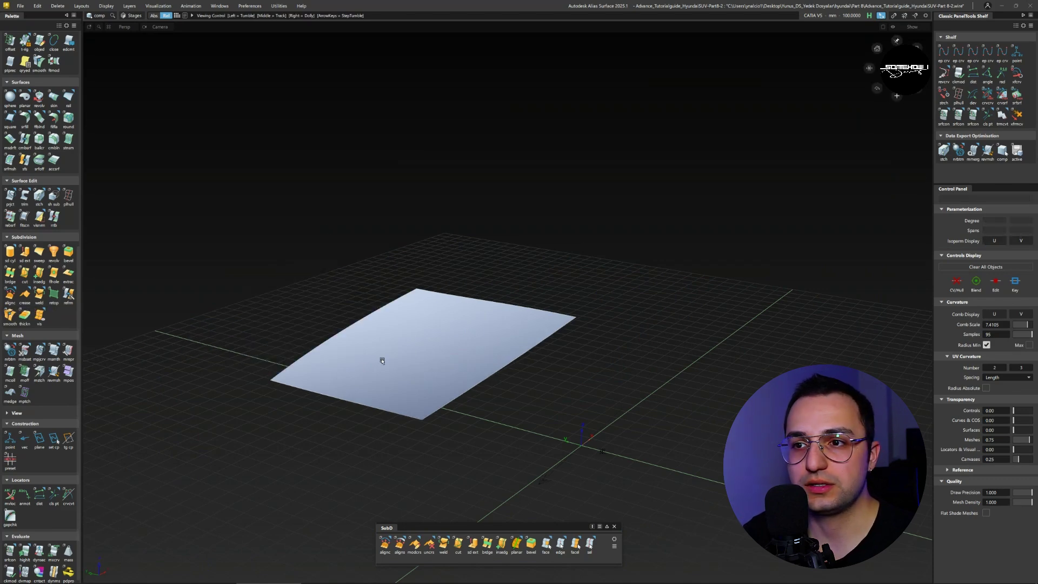
middle_click_drag(382, 358, 473, 343, "alt+shift")
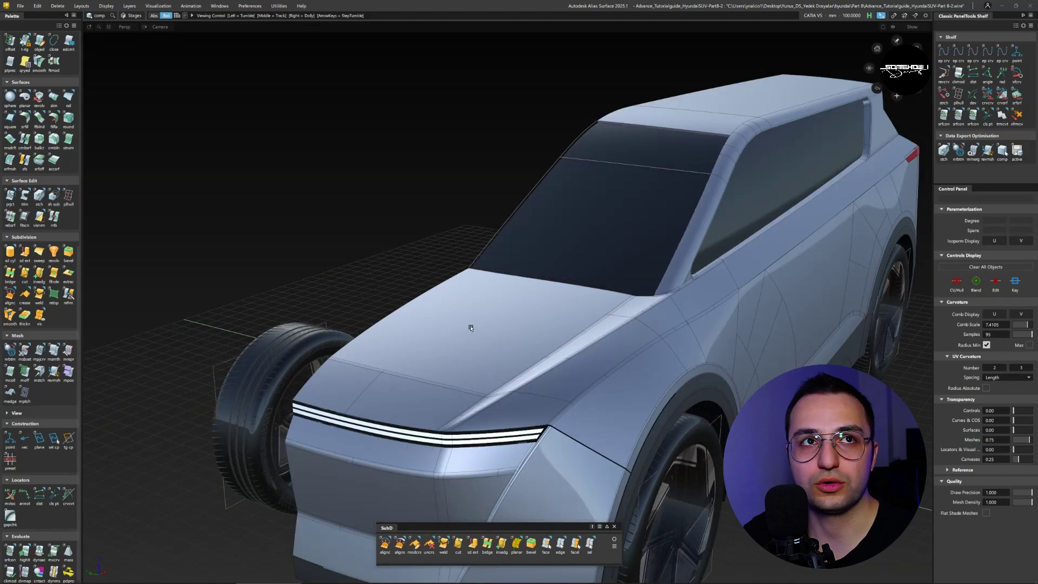
left_click_drag(470, 304, 484, 322, "alt+shift")
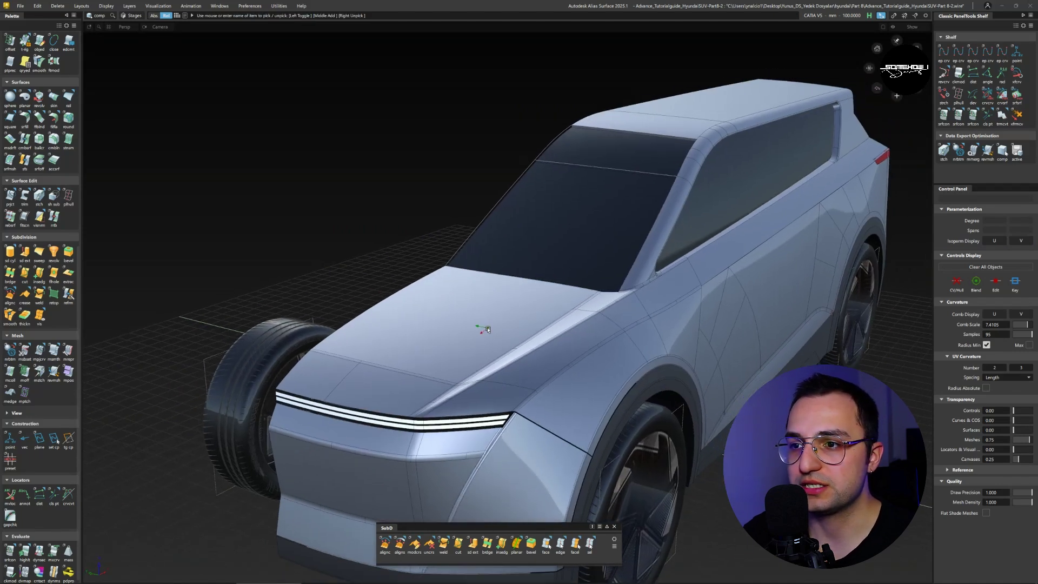
Pick the main hood surface, hide all unselected objects, and undo the hiding so nothing stays picked
left_click(452, 330)
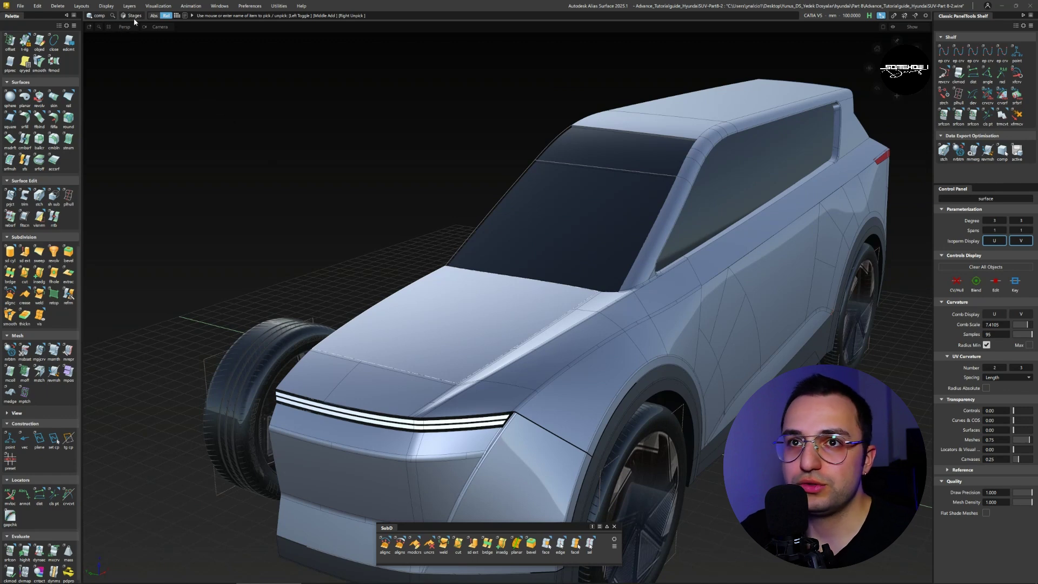
left_click(103, 6)
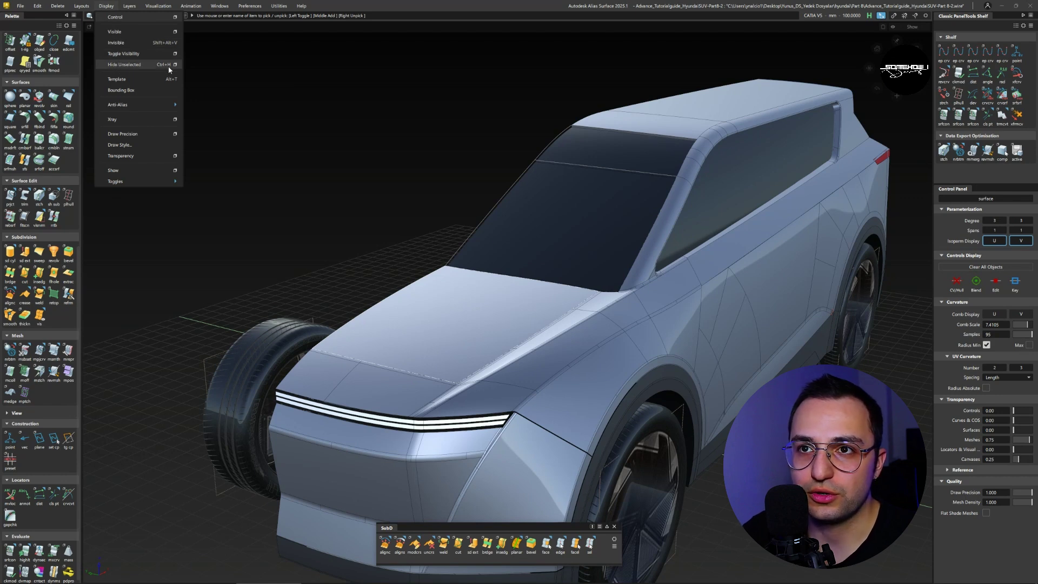
left_click(135, 66)
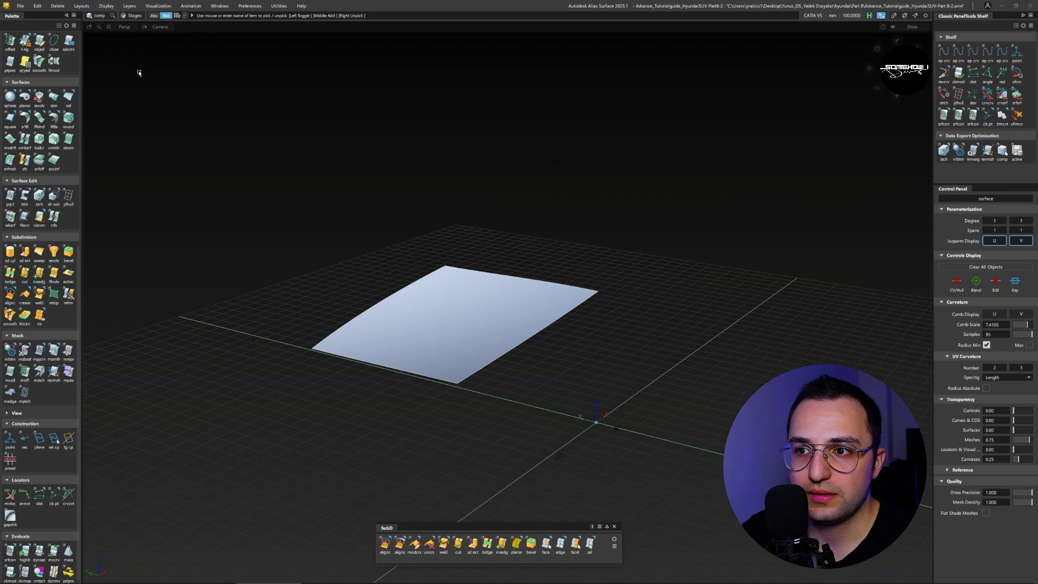
key("ctrl+z")
left_click(419, 237)
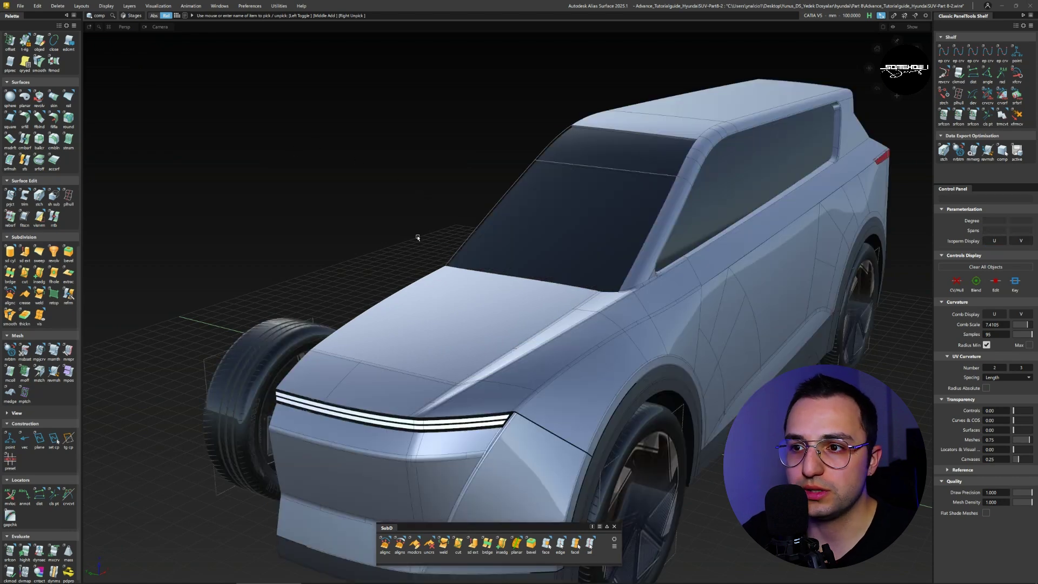
Isolate the main hood surface by hiding everything unselected, clear the pick, and show all SUV parts again
left_click_drag(546, 339, 472, 304, "ctrl+shift")
left_click(472, 303)
key("alt+h")
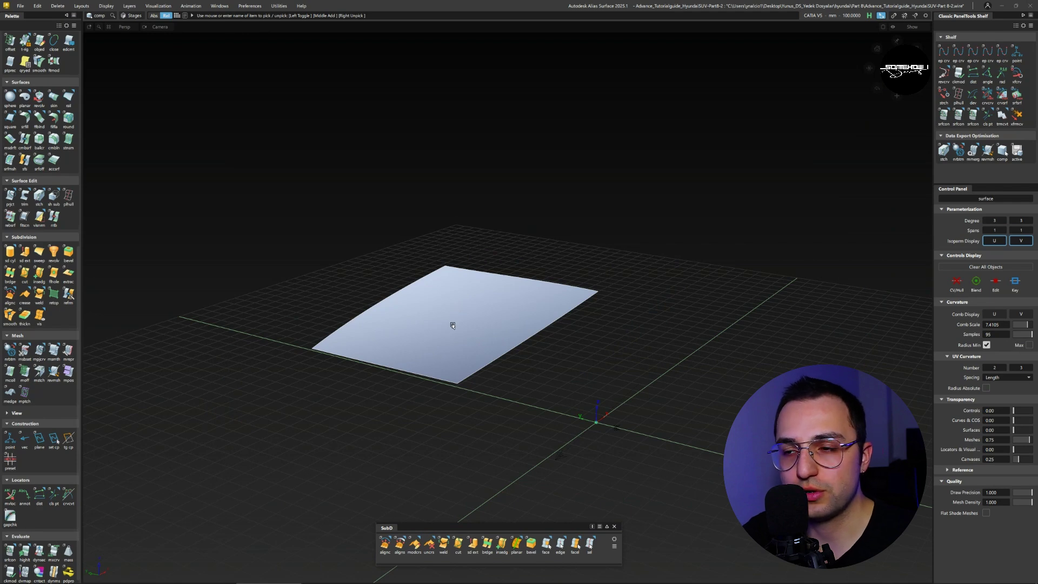
middle_click_drag(452, 326, 440, 312, "alt+shift")
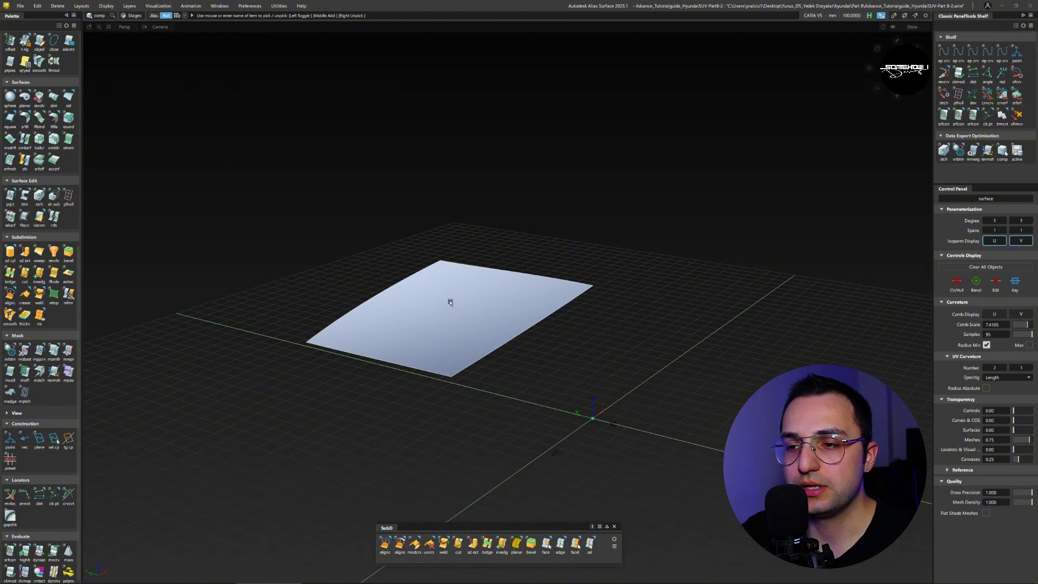
left_click_drag(446, 349, 441, 319, "ctrl+shift")
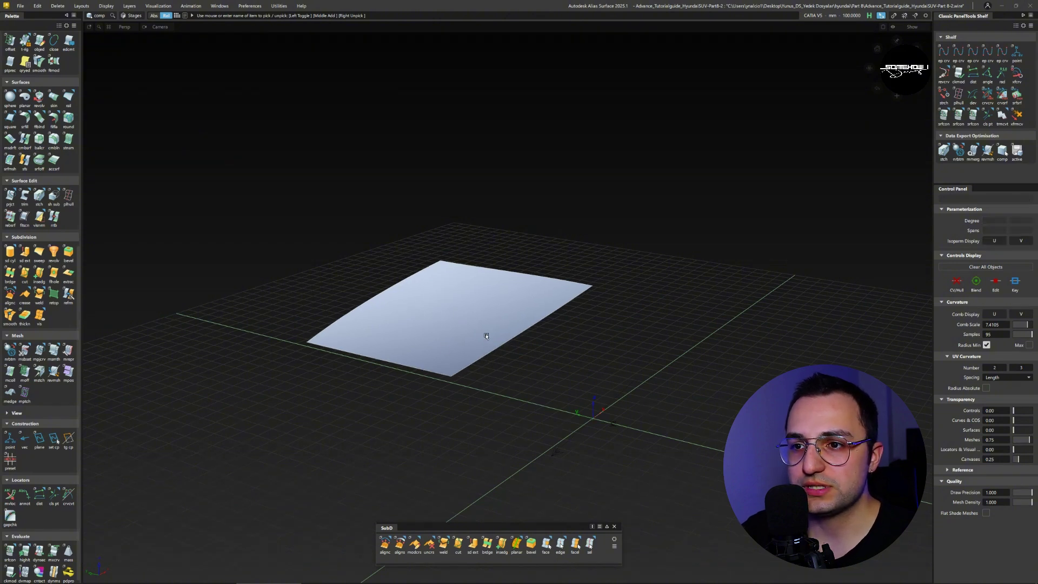
key("alt+v")
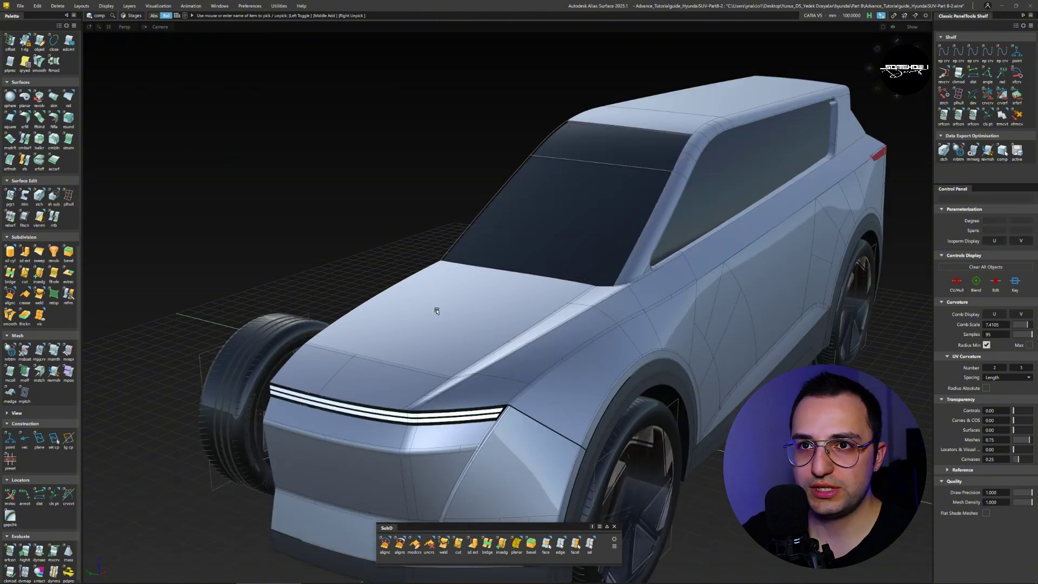
Pick the main hood surface once more and hide all unselected objects
left_click_drag(485, 334, 465, 326, "ctrl+shift")
left_click(465, 326)
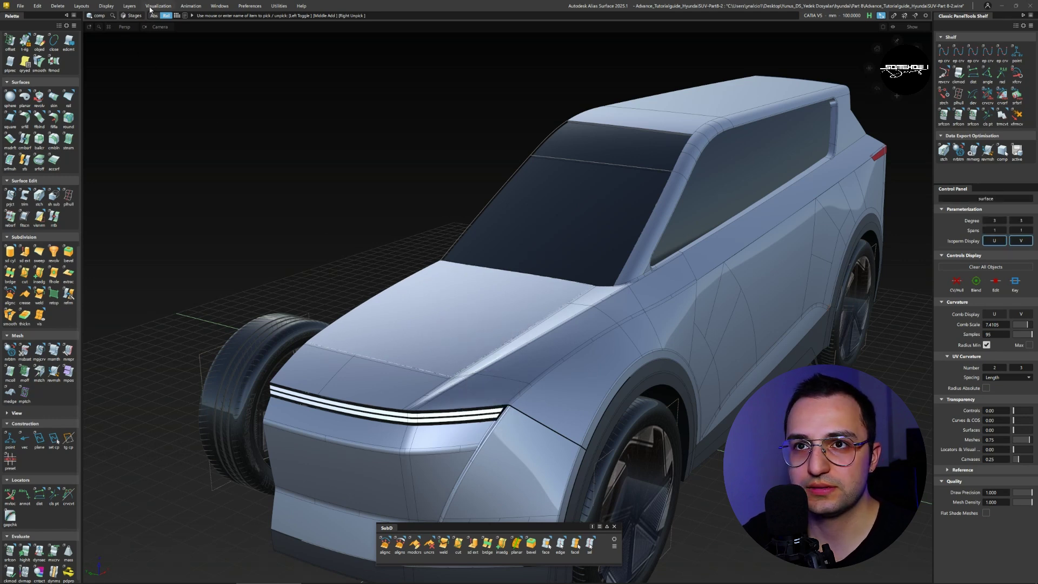
left_click(99, 6)
left_click(129, 64)
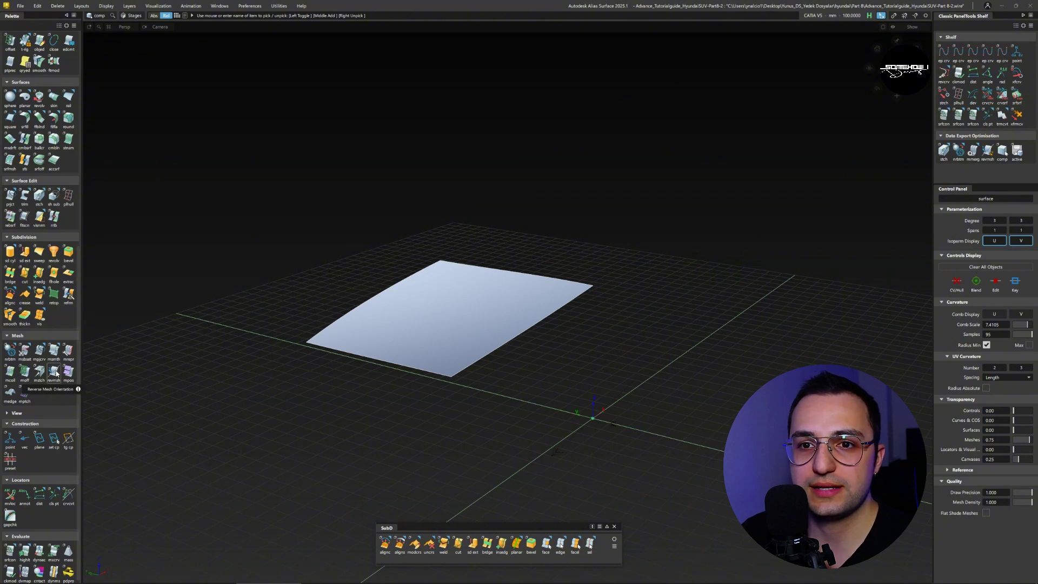
Untrim the isolated hood surface with the Untrim tool
scroll(54, 292, "down", 1)
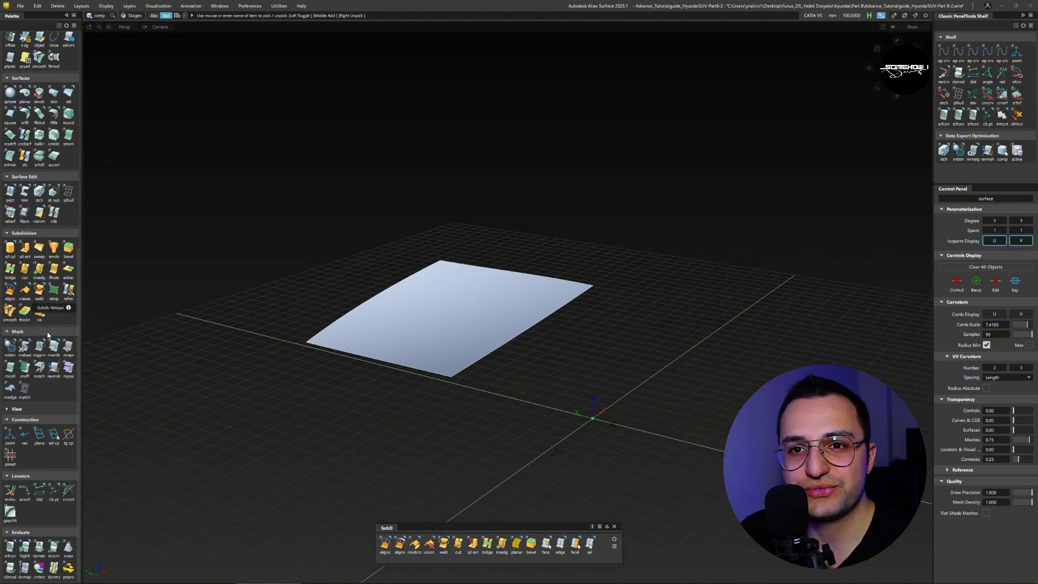
scroll(41, 422, "up", 5)
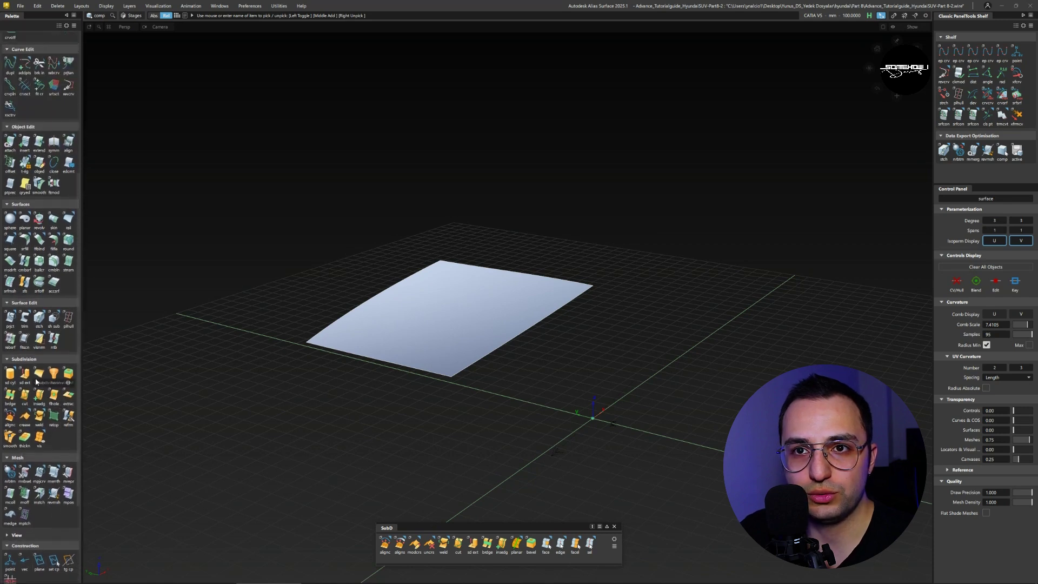
left_click(37, 327)
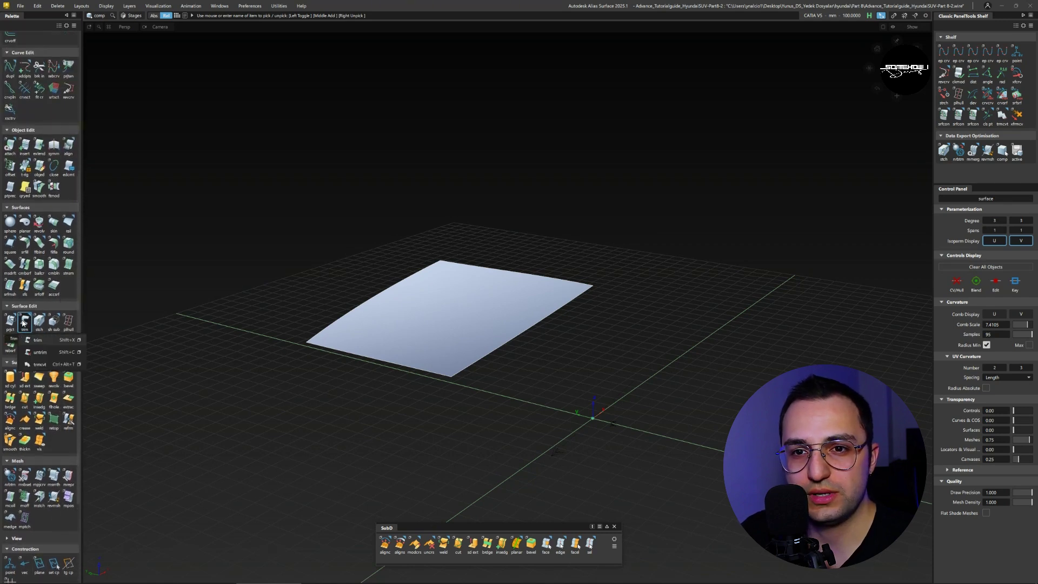
left_click(25, 328)
left_click(41, 354)
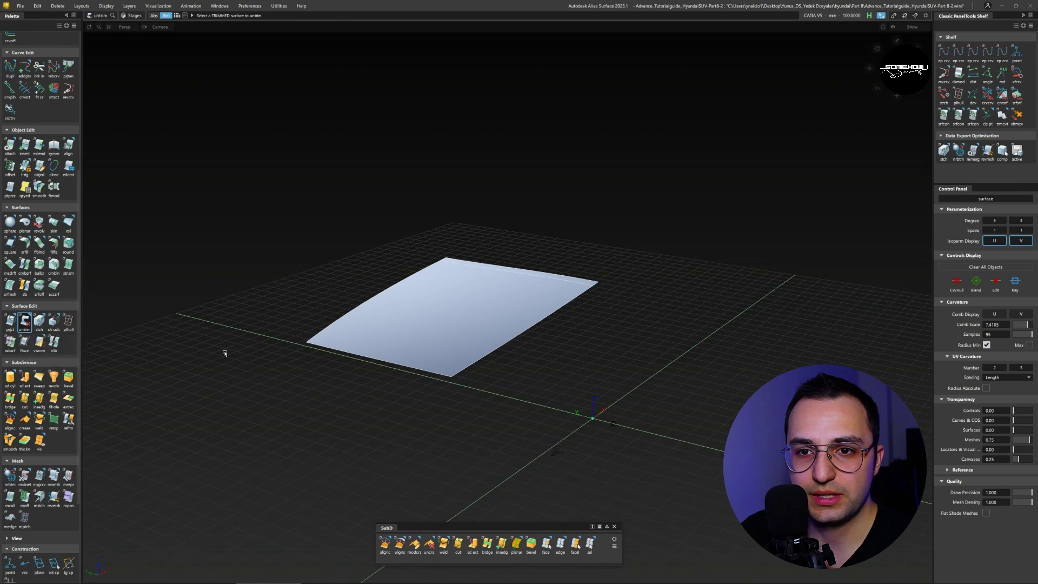
double_click(24, 323)
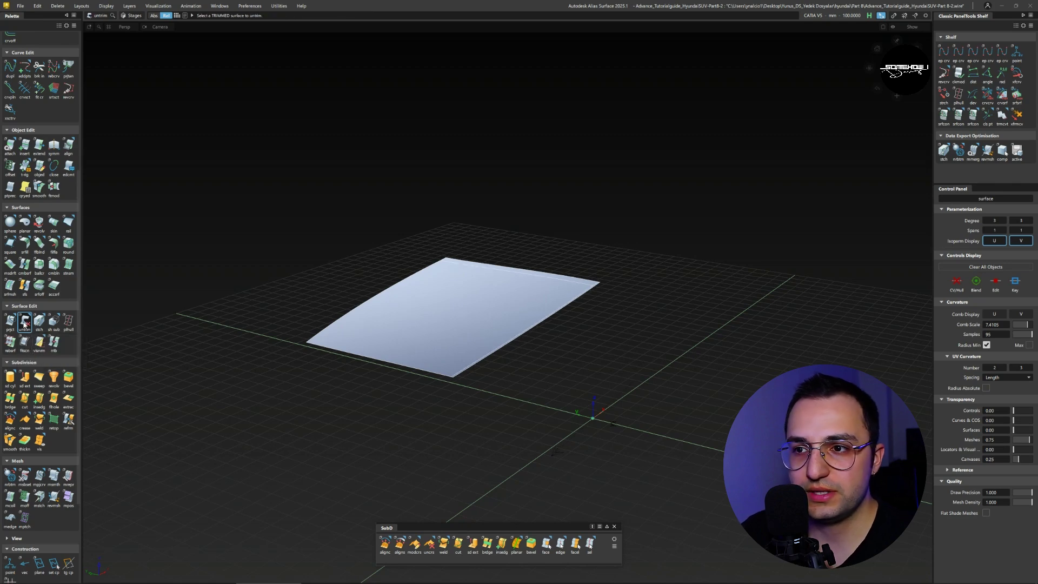
left_click(550, 321)
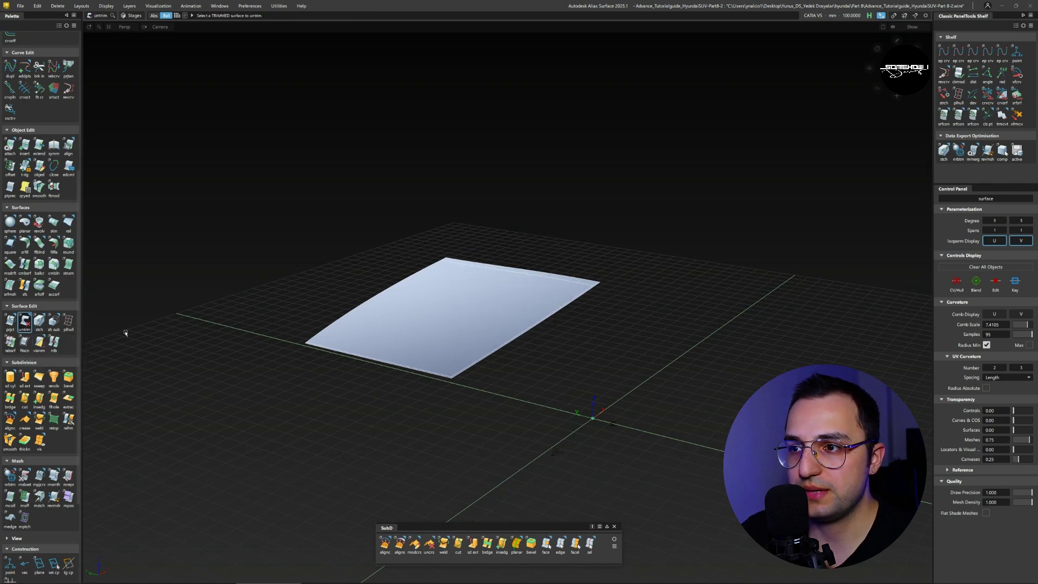
Duplicate the former trim-edge curves along the hood surface's rear, side and front boundaries, picking each segment in turn
left_click_drag(476, 318, 448, 337, "alt+shift")
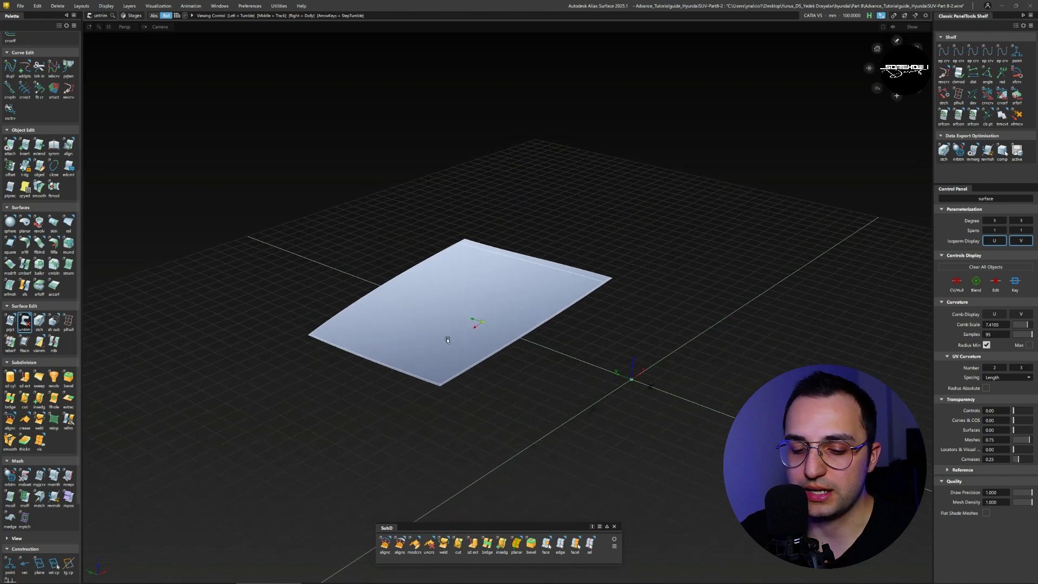
left_click(515, 275)
left_click_drag(534, 235, 529, 274, "ctrl+shift")
left_click(529, 263)
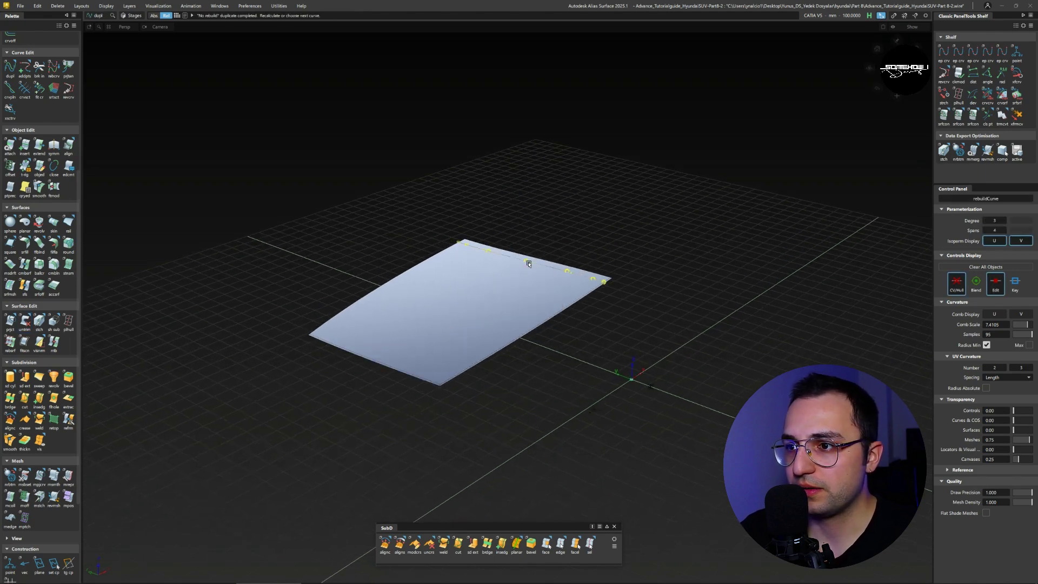
left_click(530, 321)
left_click(394, 368)
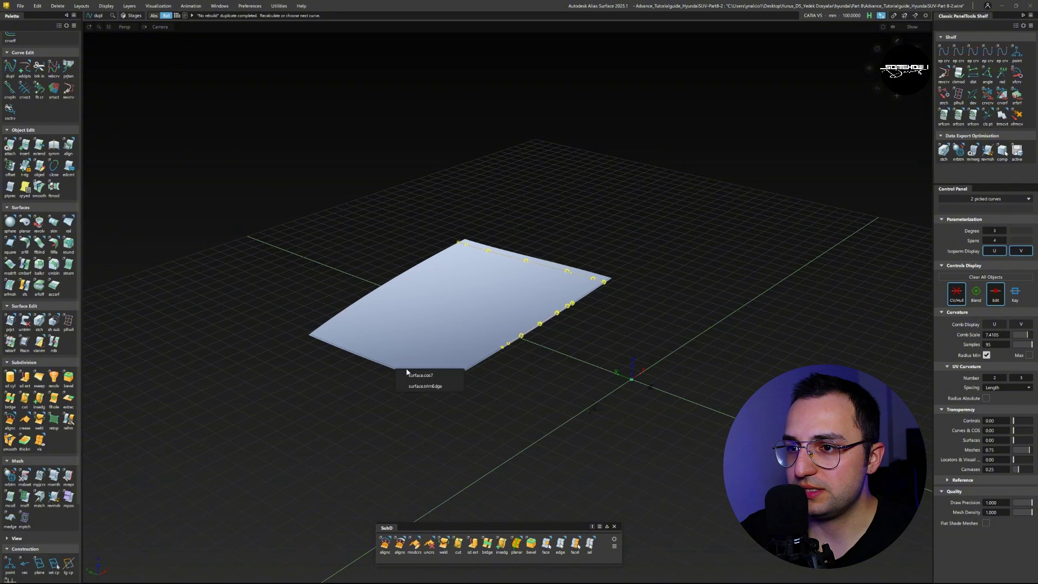
left_click(426, 385)
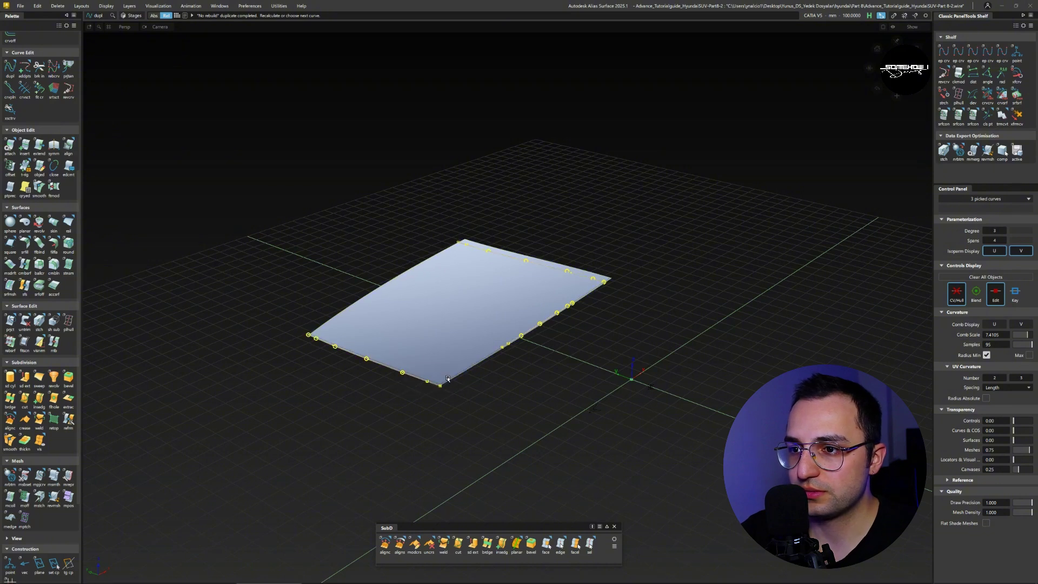
right_click_drag(426, 378, 364, 356, "alt+shift")
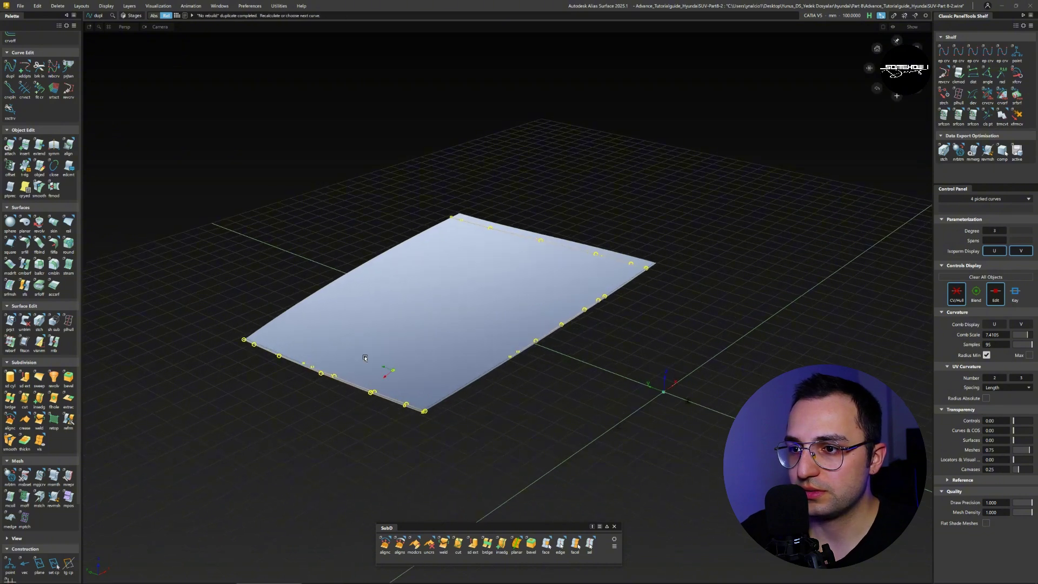
left_click(291, 359)
left_click(311, 376)
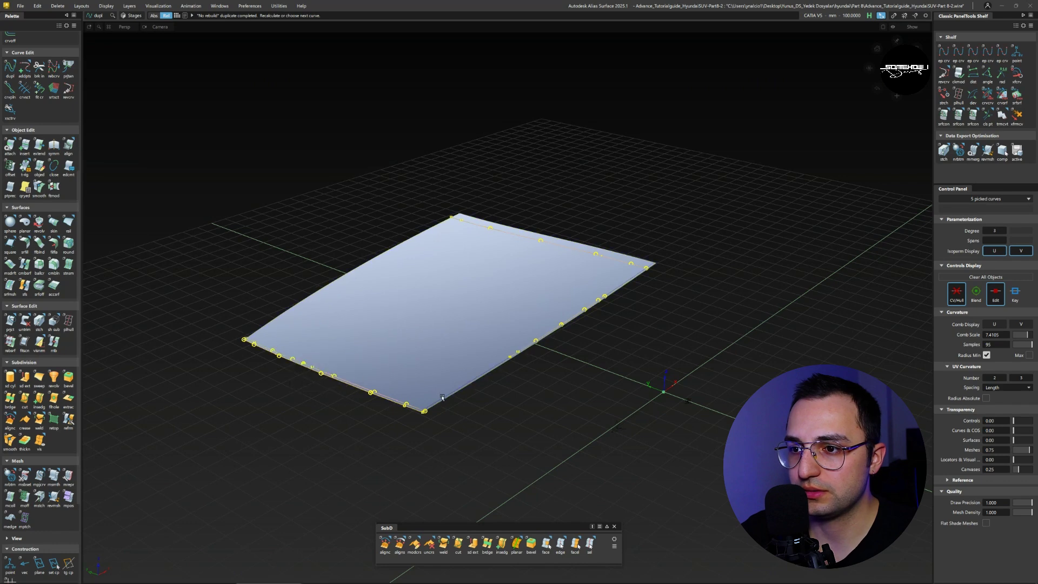
left_click(442, 397)
Move the duplicated edge curves up above the hood surface and delete the long redundant front curve
middle_click_drag(530, 413, 531, 395, "ctrl+shift")
right_click_drag(542, 429, 556, 302)
left_click_drag(556, 302, 336, 294, "ctrl+shift")
left_click(306, 255)
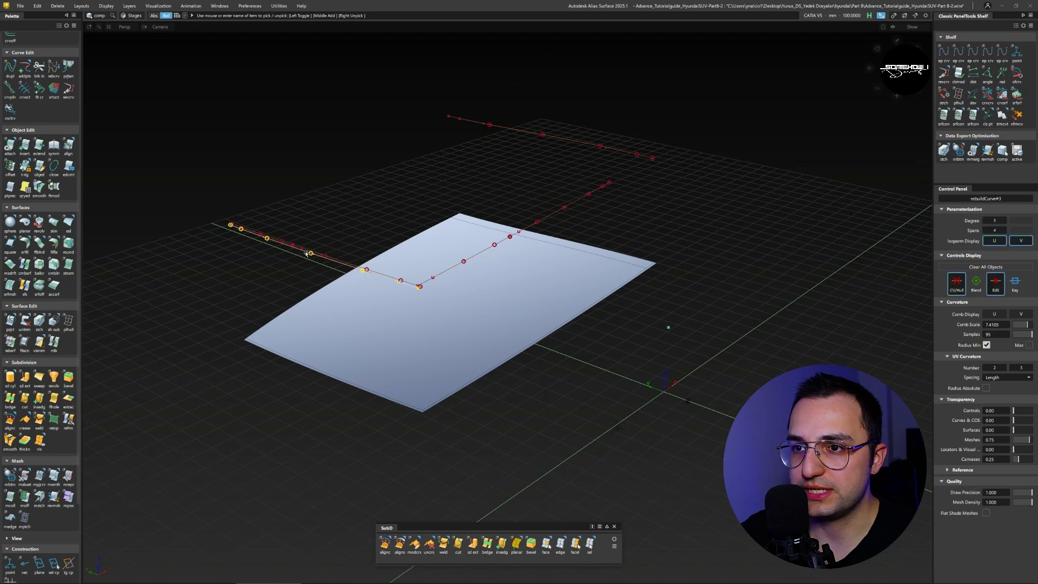
key("Delete")
key("Return")
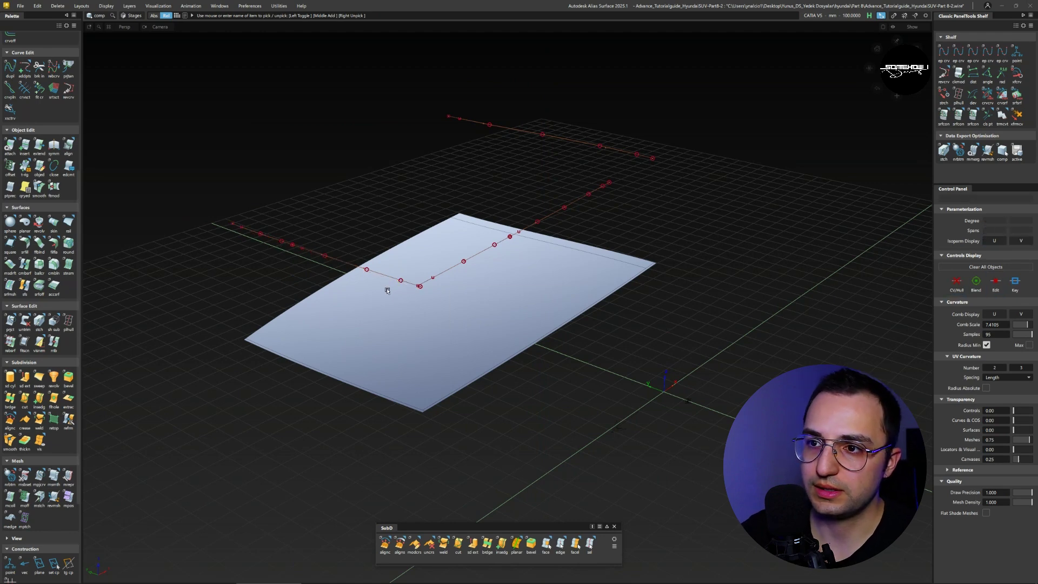
Trim the hood surface back to the region inside its curves on surface
middle_click_drag(443, 309, 444, 340, "ctrl+shift")
left_click(443, 341)
left_click_drag(344, 380, 359, 366)
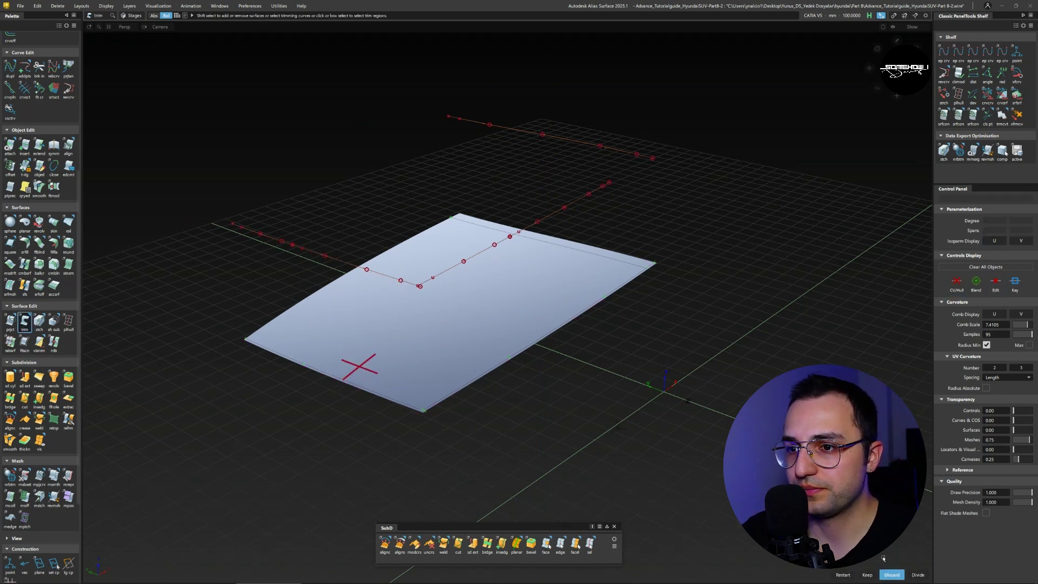
left_click(893, 575)
left_click_drag(569, 424, 562, 404, "ctrl+shift")
left_click(478, 345)
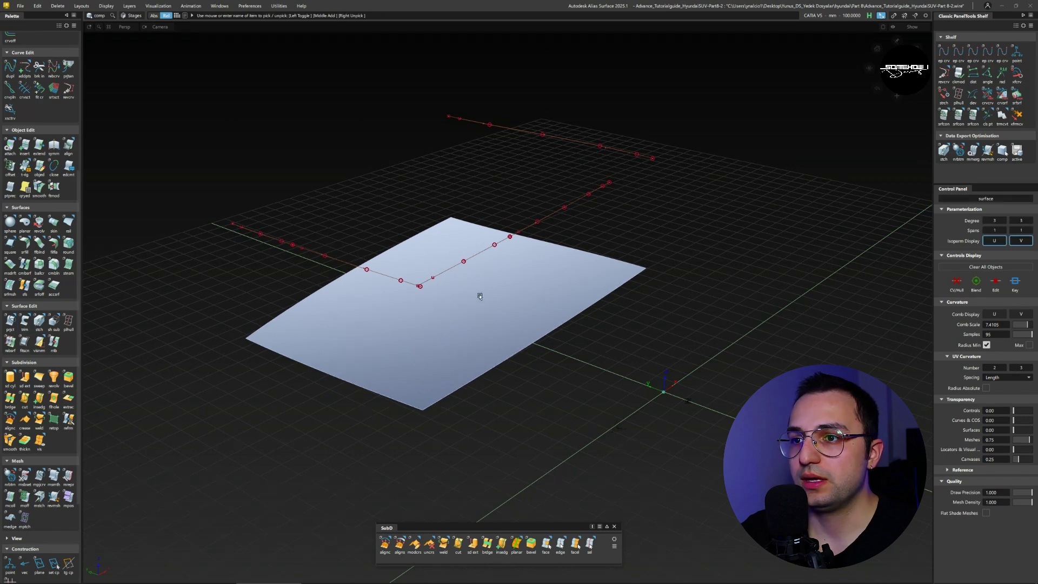
Untrim the hood surface again and clear the pick
right_click(26, 322)
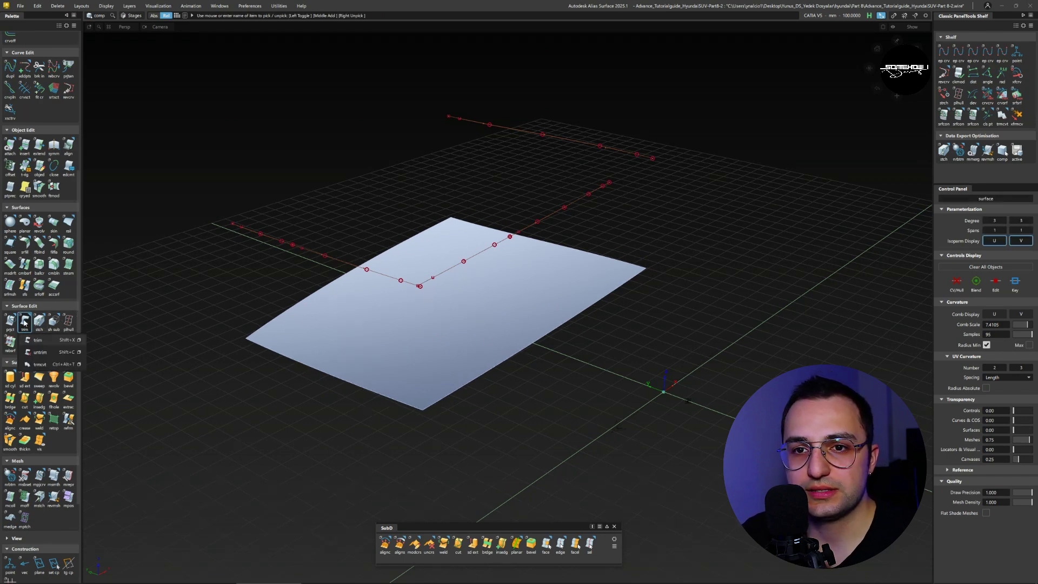
right_click(40, 323)
left_click(43, 351)
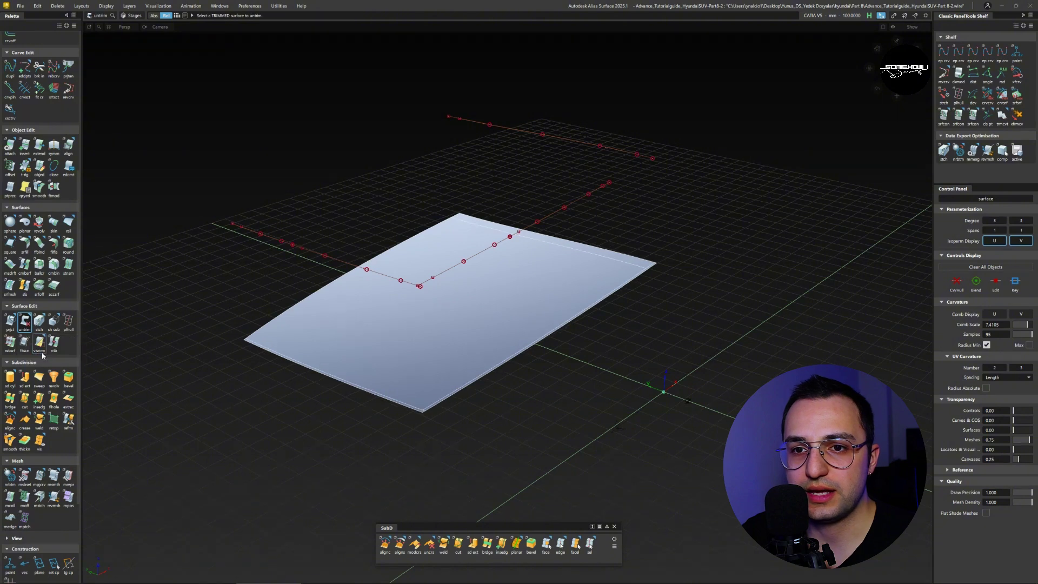
left_click(481, 316)
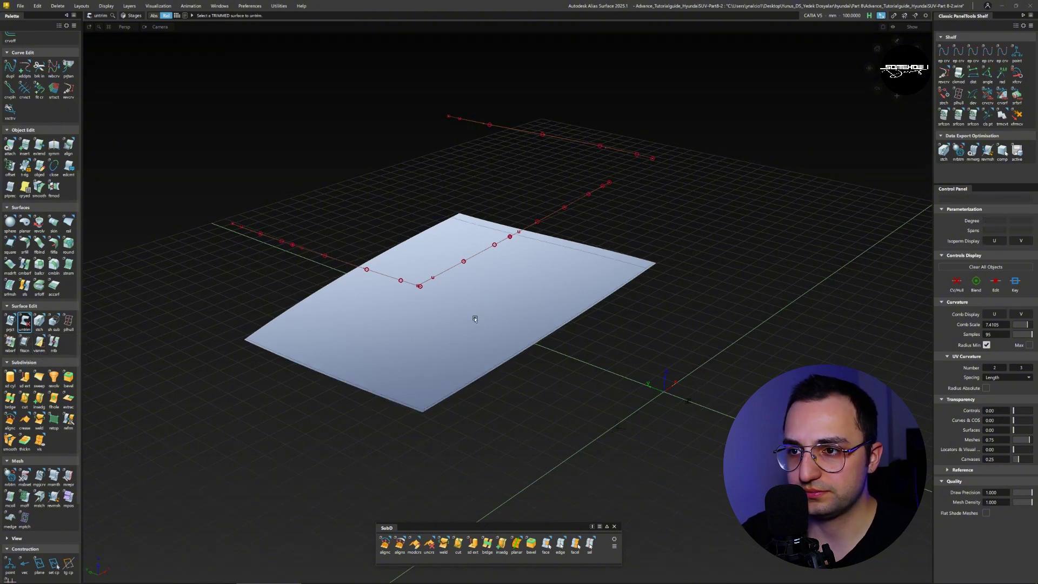
Pick all curves on surface of the untrimmed hood and delete them
left_click_drag(474, 318, 474, 360, "ctrl+shift")
left_click_drag(281, 200, 371, 290)
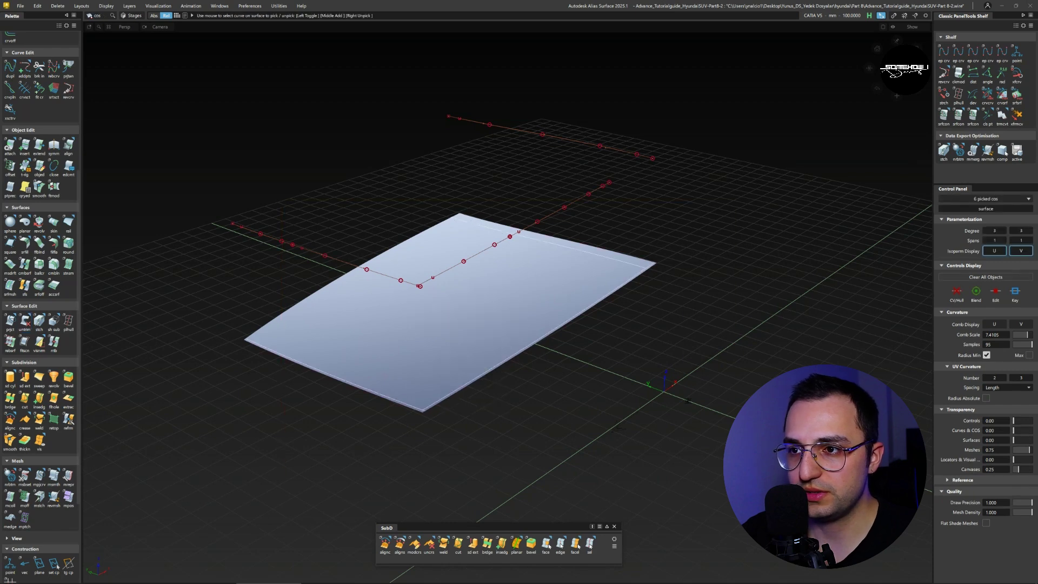
key("Delete")
key("Return")
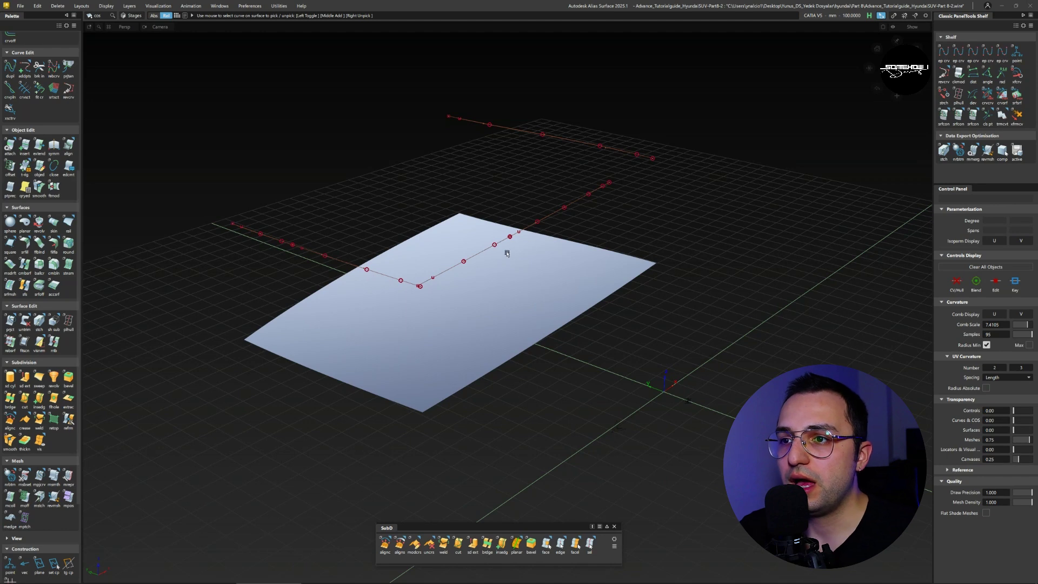
Extend the raised side curve at its rear end until it crosses the rear edge curve
key("e")
left_click(606, 187)
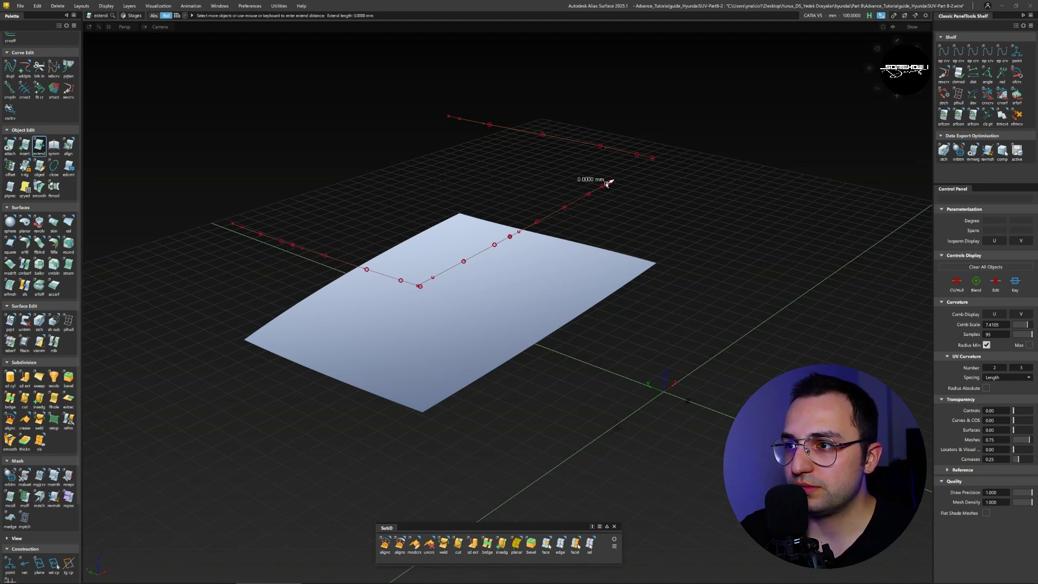
left_click_drag(607, 185, 734, 130)
left_click_drag(695, 183, 658, 210)
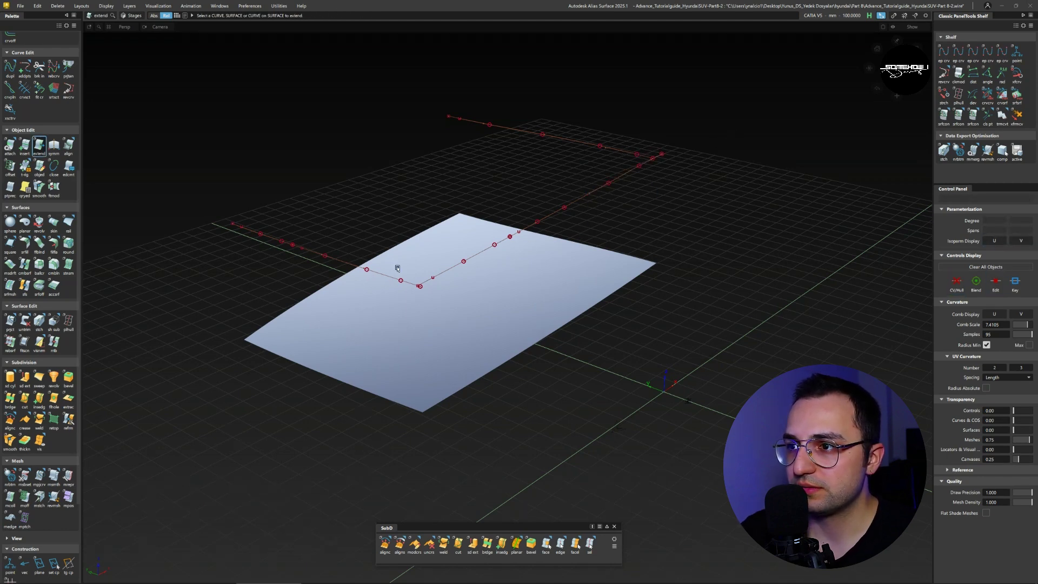
Display the untrimmed hood surface in blue diagnostic shading
key("1")
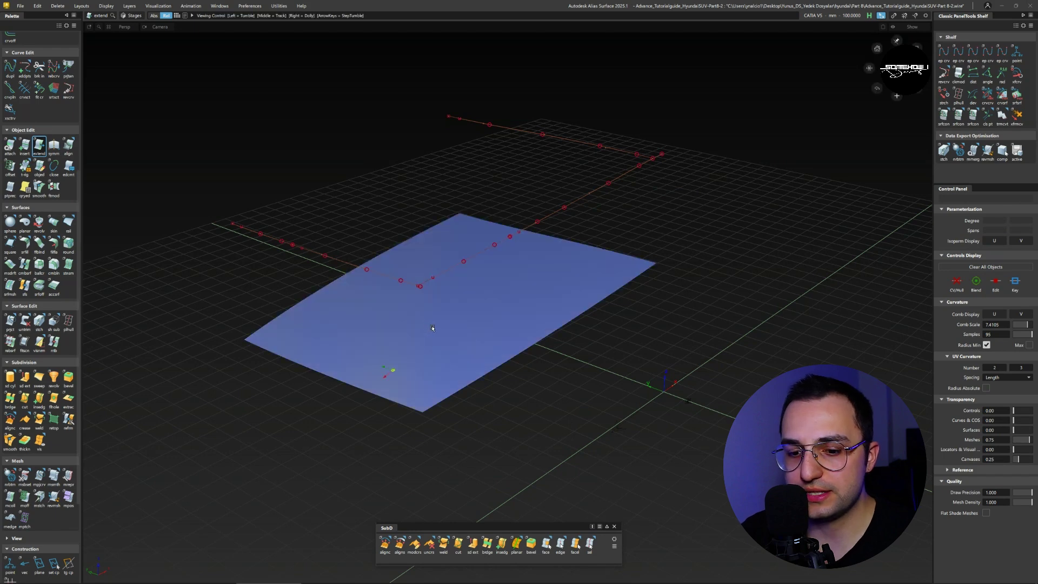
right_click_drag(393, 369, 475, 332, "alt+shift")
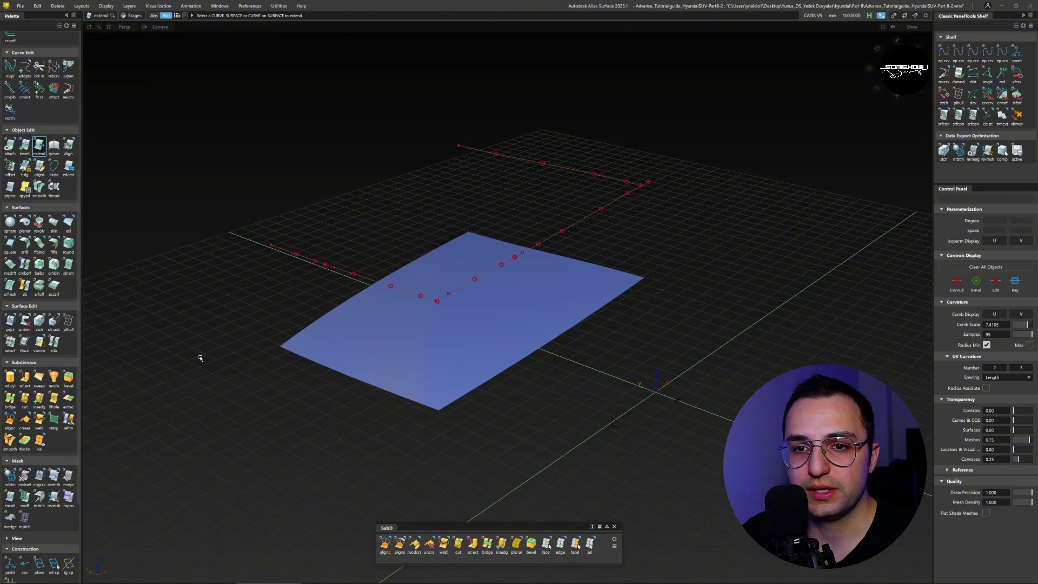
Project the raised front, side and rear curves onto the hood surface as curves on surface along the Z vector
left_click(11, 323)
left_click(556, 278)
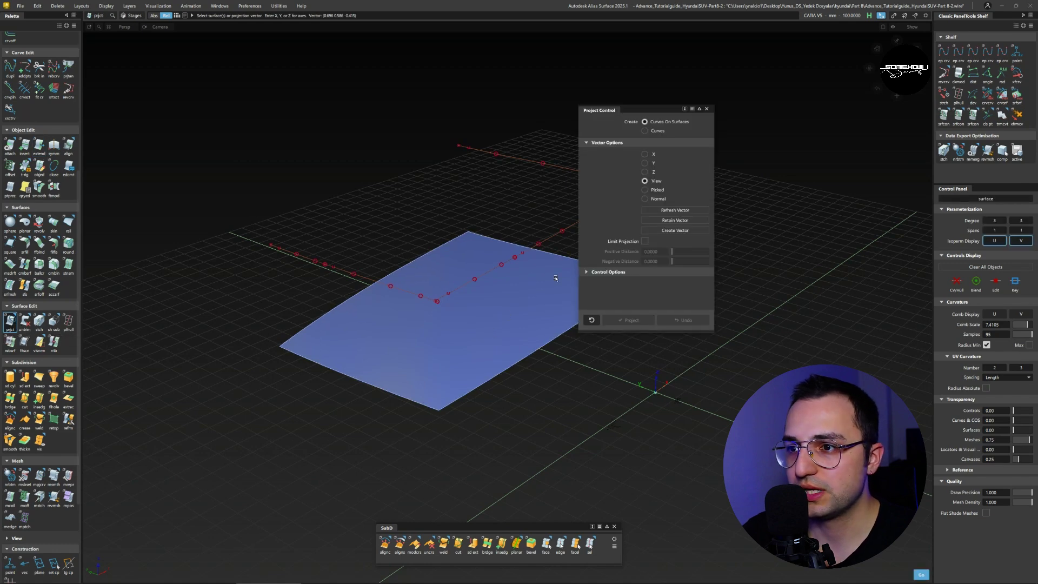
left_click(644, 172)
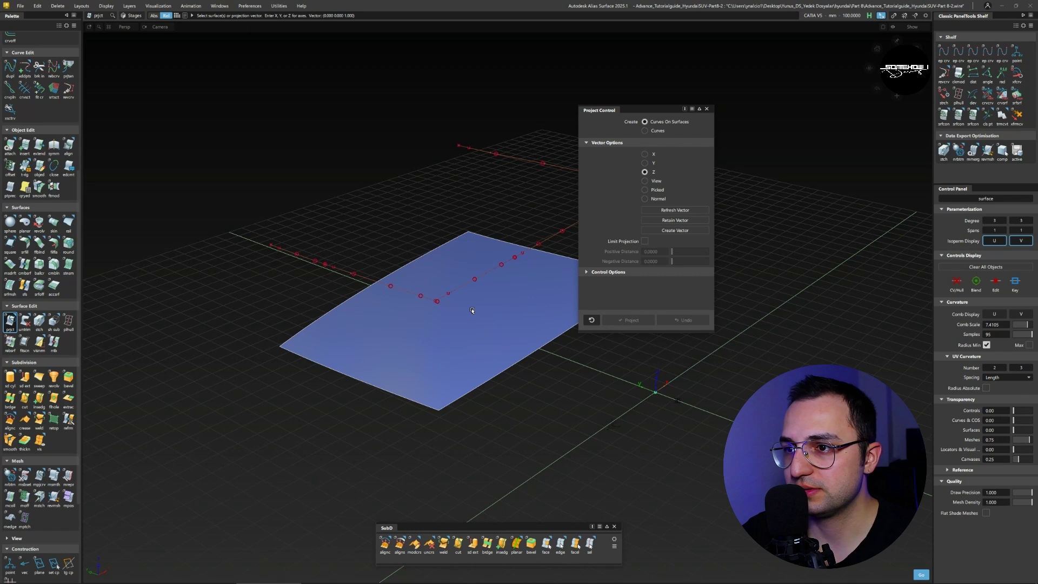
key("space")
left_click_drag(343, 245, 311, 293)
left_click_drag(491, 286, 501, 288)
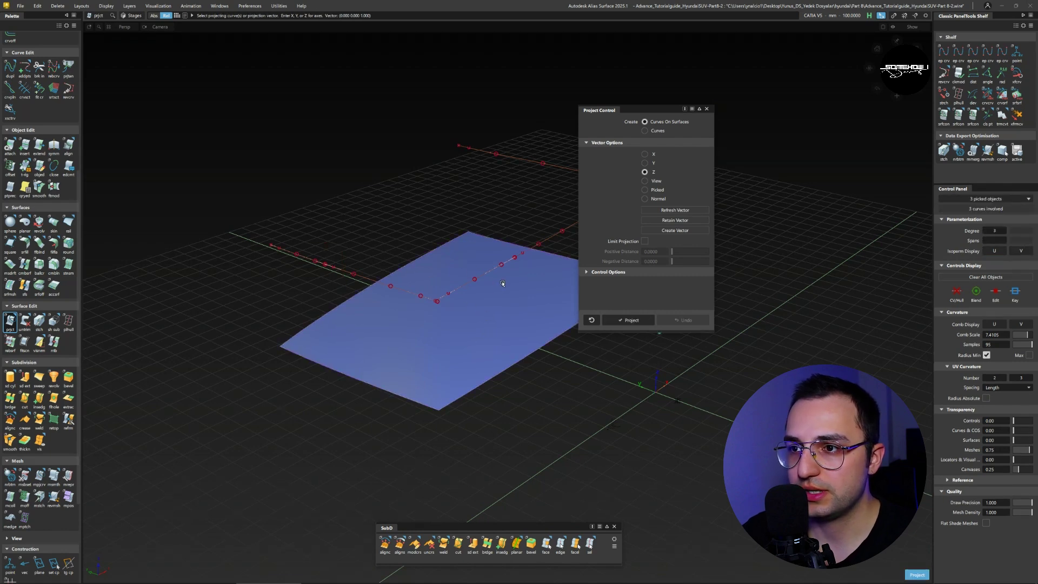
middle_click_drag(502, 286, 448, 293, "alt+shift")
left_click_drag(491, 236, 541, 269)
left_click_drag(511, 152, 489, 194)
left_click(916, 574)
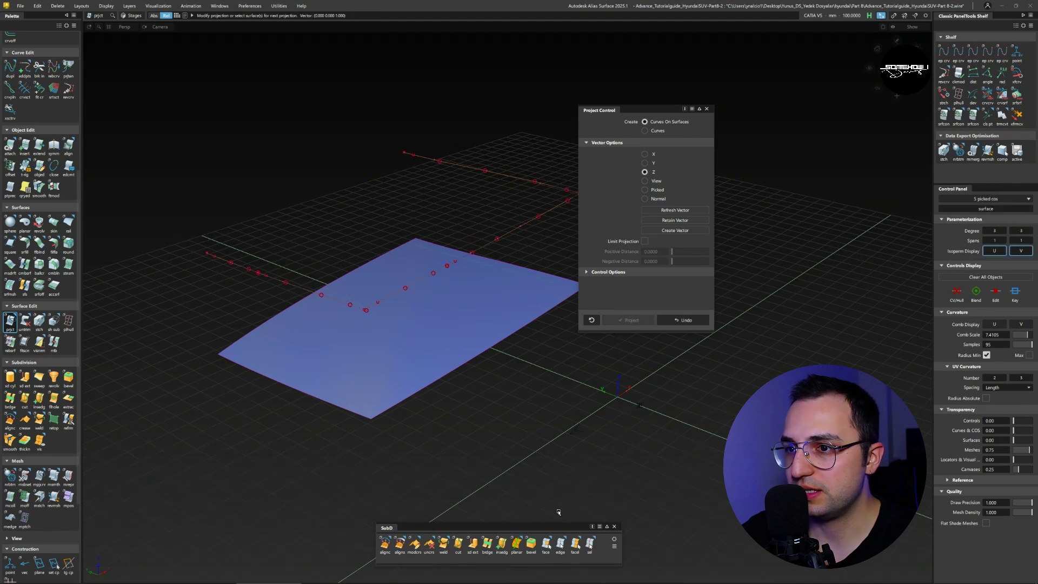
scroll(449, 294, "up", 5)
middle_click_drag(524, 305, 477, 297, "alt+shift")
scroll(449, 294, "down", 5)
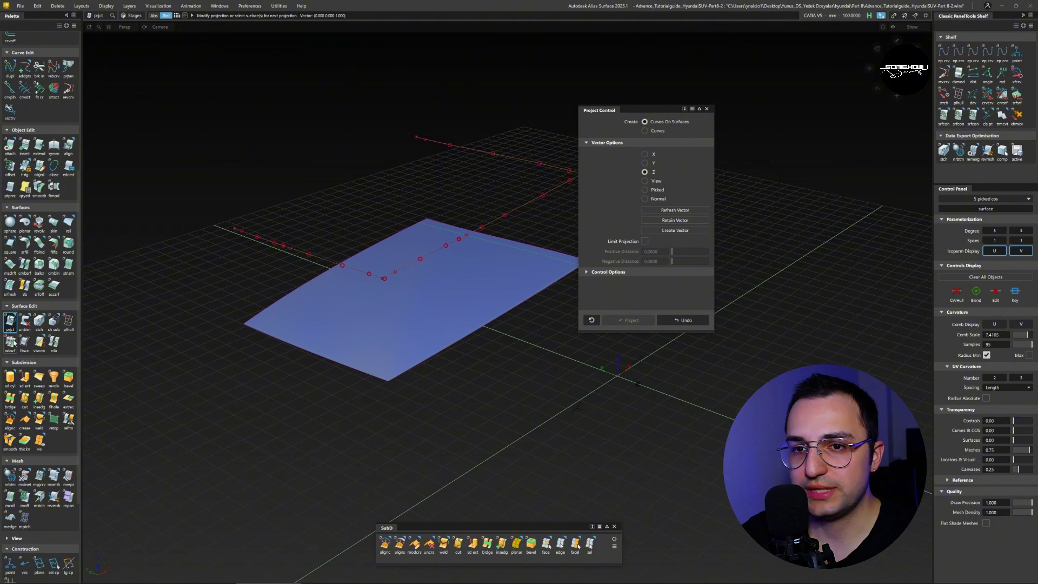
left_click(26, 322)
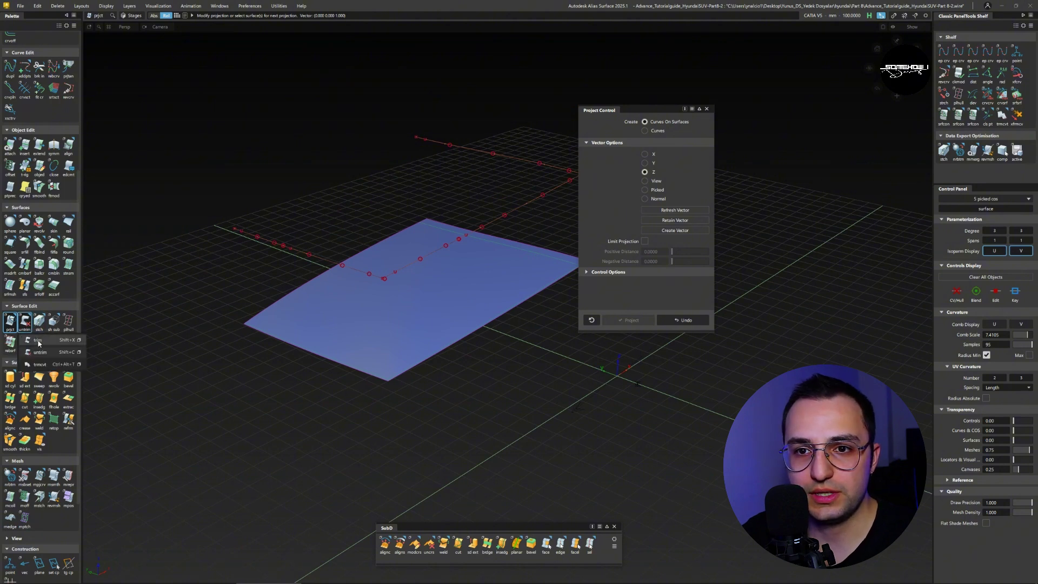
left_click(37, 339)
left_click(402, 314)
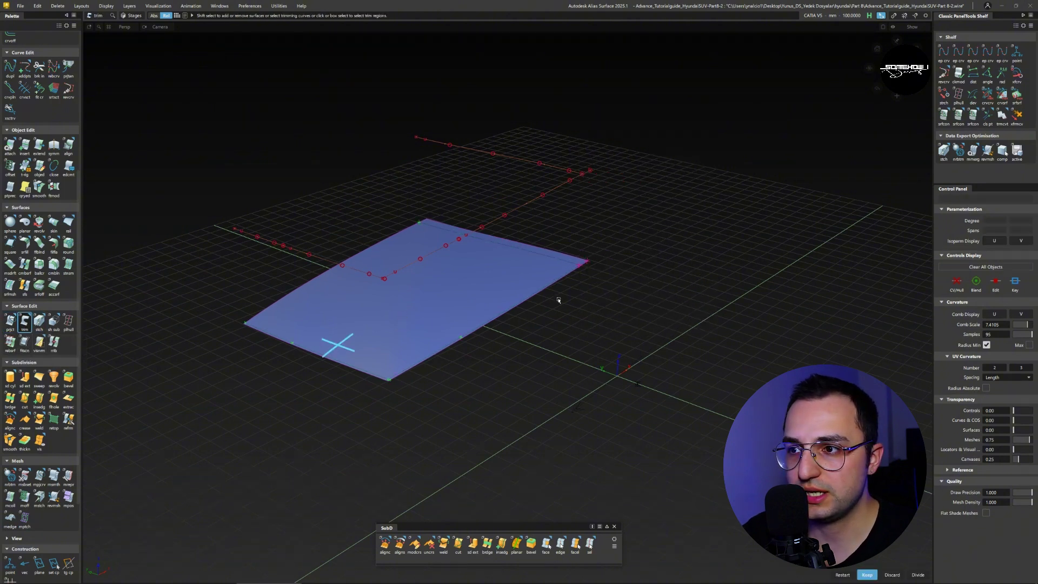
Extend the raised rear edge curve at its outer end until it crosses the side curve
key("alt+e")
left_click(578, 172)
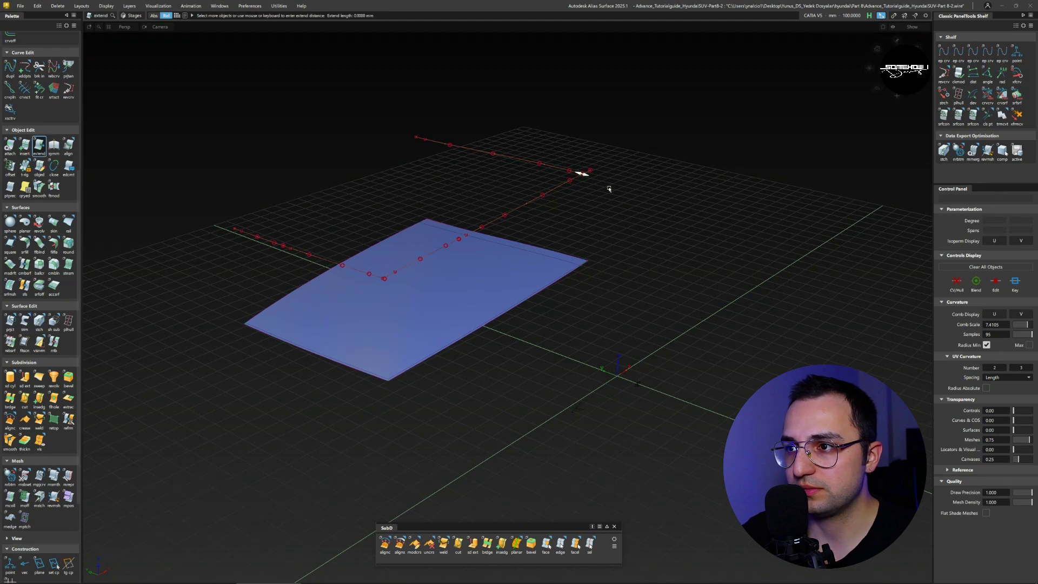
left_click_drag(609, 189, 647, 204)
left_click(585, 251)
Trim the hood surface along the projected curves, keeping the front and main inner regions
left_click(24, 323)
left_click(440, 305)
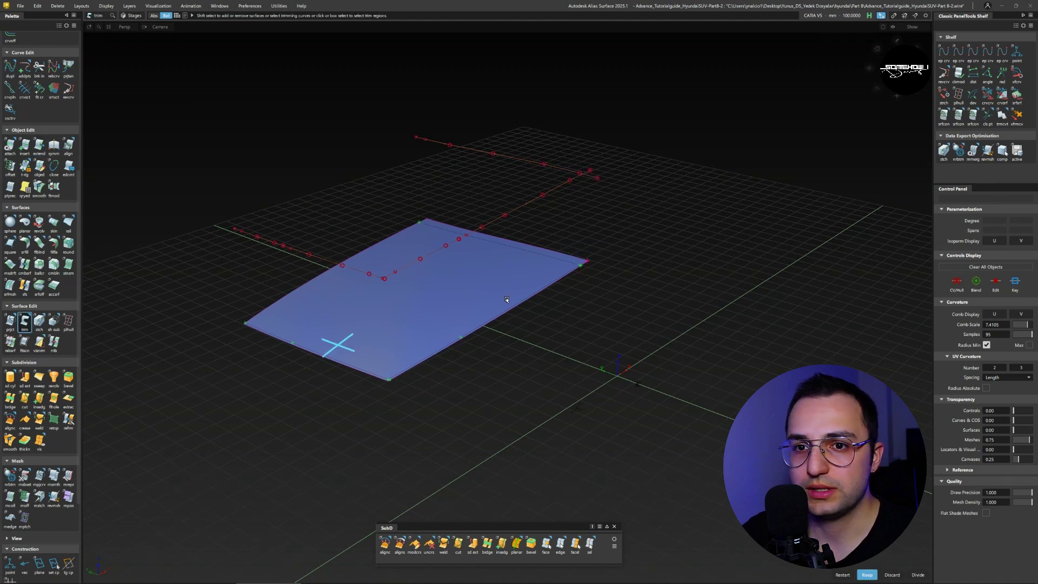
left_click(413, 303)
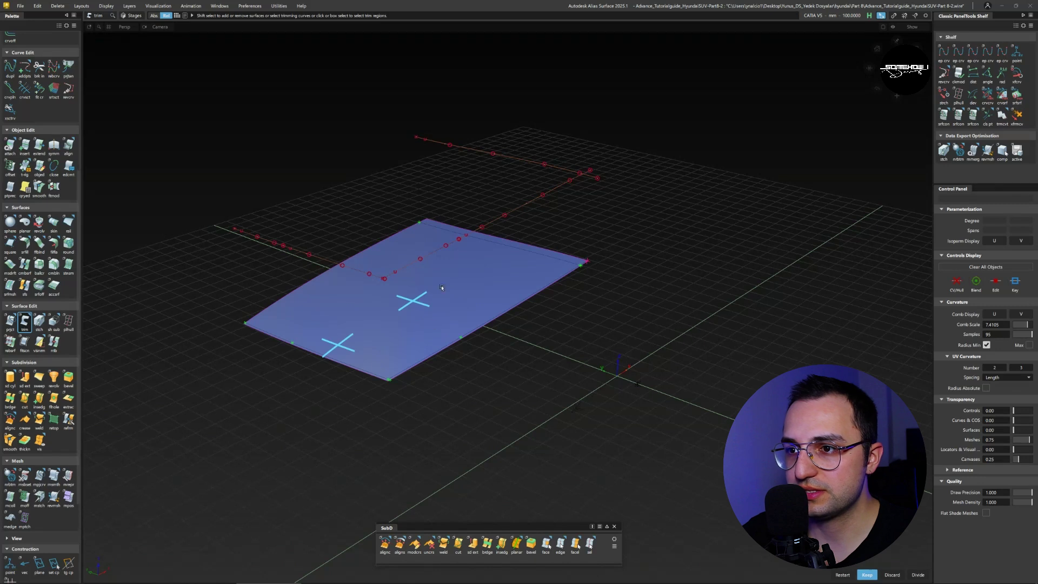
left_click(867, 575)
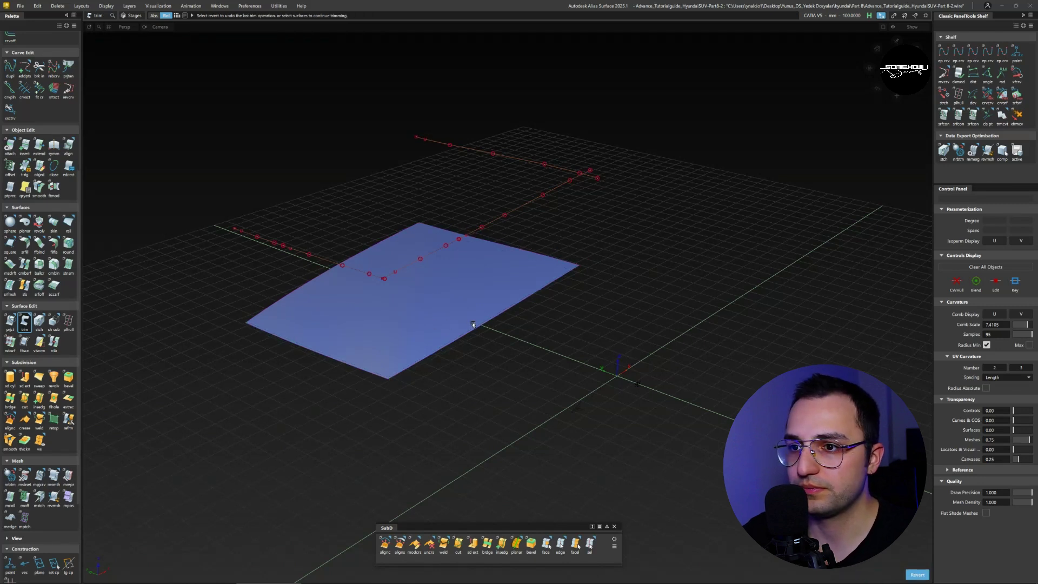
Untrim the hood surface and delete all curves on surface from it
right_click_drag(445, 365, 436, 309, "ctrl+shift")
left_click(436, 309)
left_click_drag(449, 332, 453, 299, "ctrl+shift")
left_click_drag(206, 175, 630, 415)
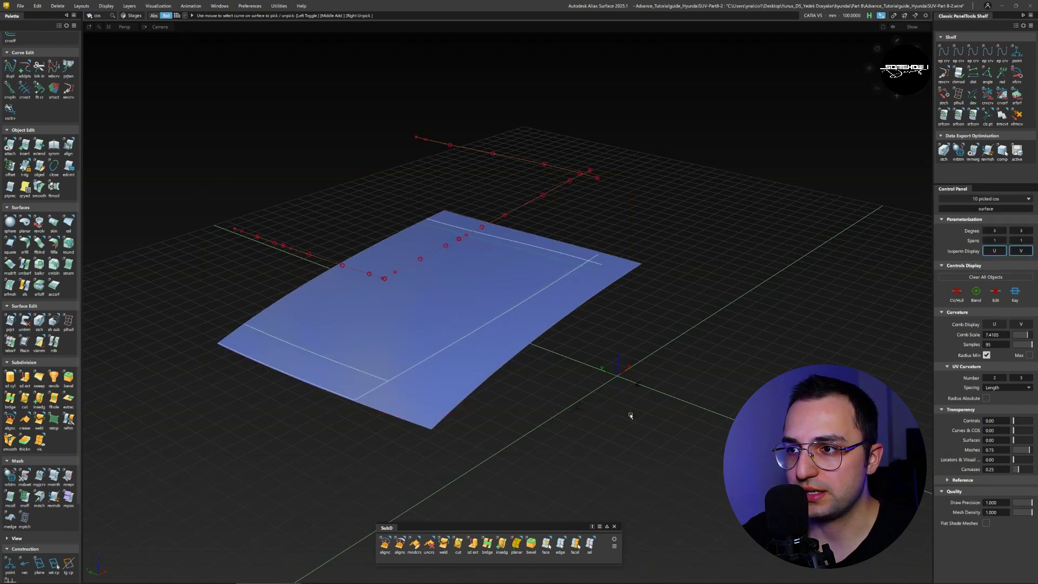
key("Delete")
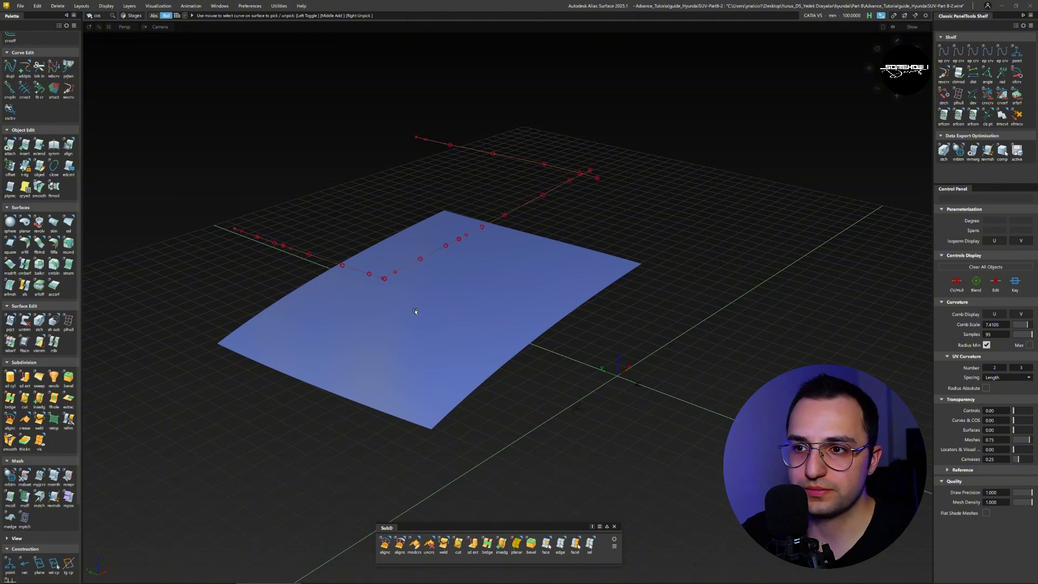
Project all the raised curves onto the untrimmed hood surface along the Z vector
key("p")
left_click(477, 318)
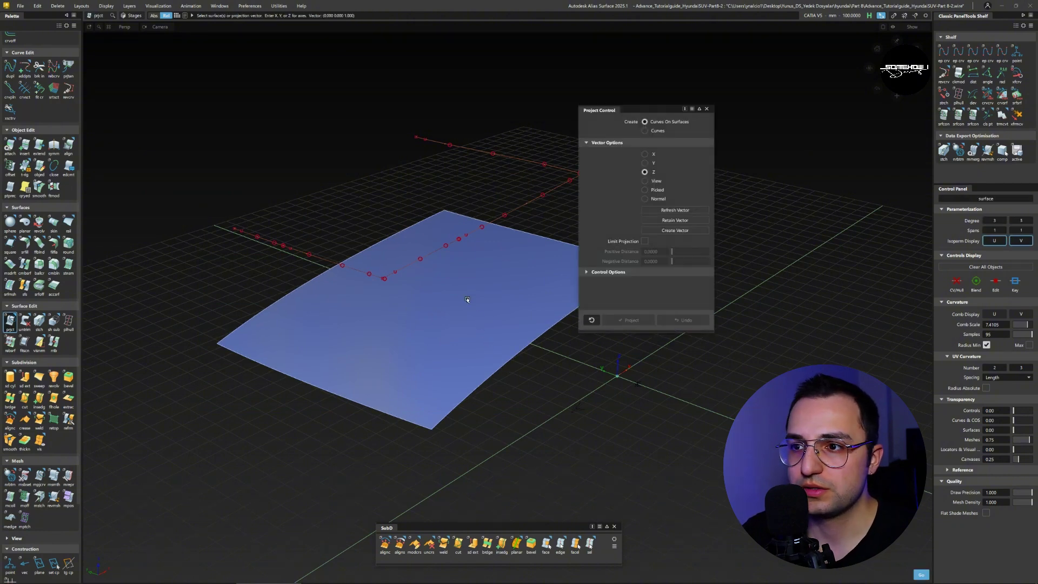
key("space")
left_click_drag(441, 257, 258, 163, "alt+shift")
left_click_drag(186, 126, 503, 227)
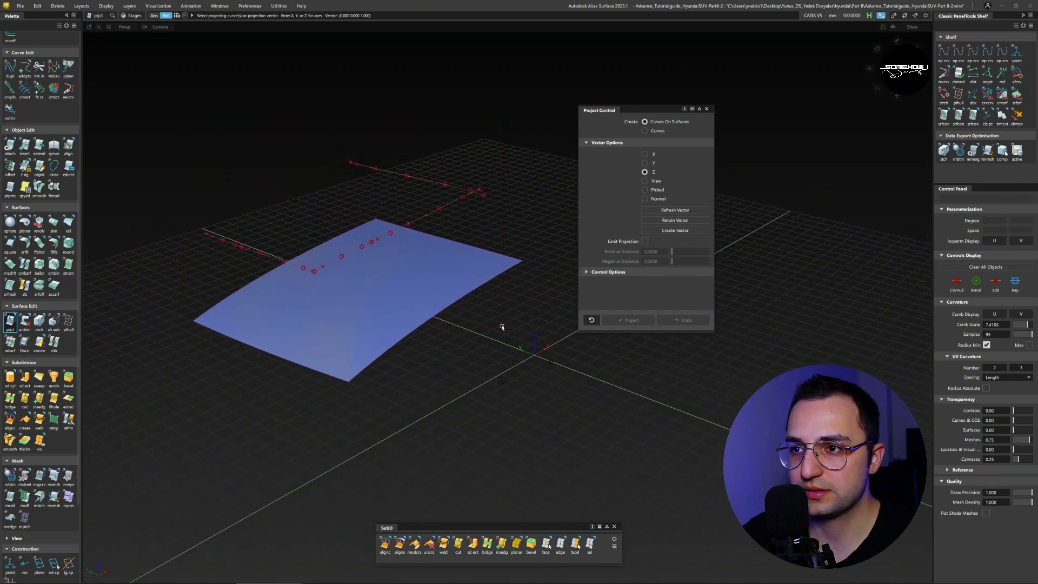
key("space")
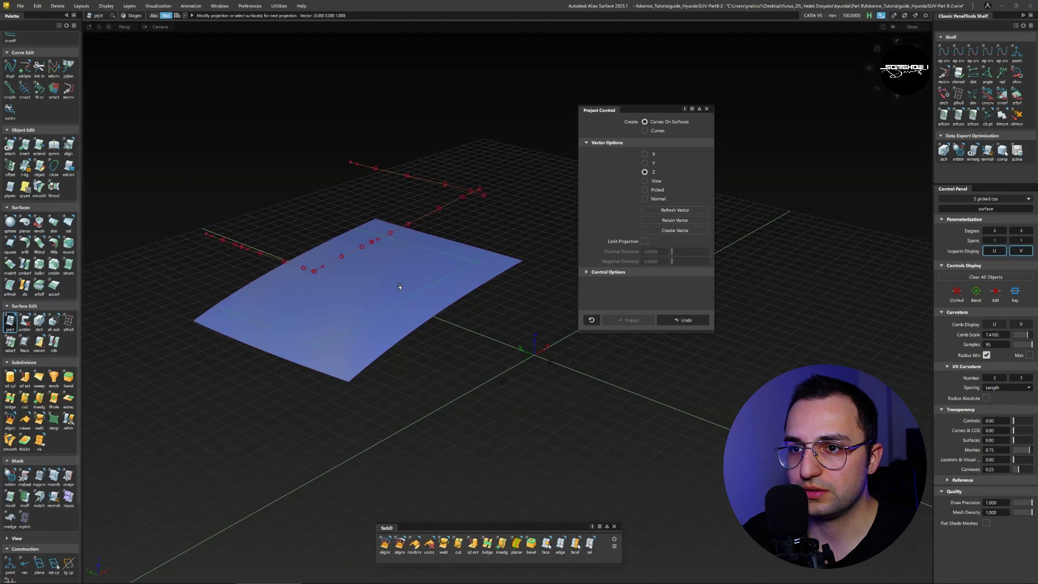
Trim the hood surface to keep the regions inside the newly projected curves
key("t")
left_click(380, 288)
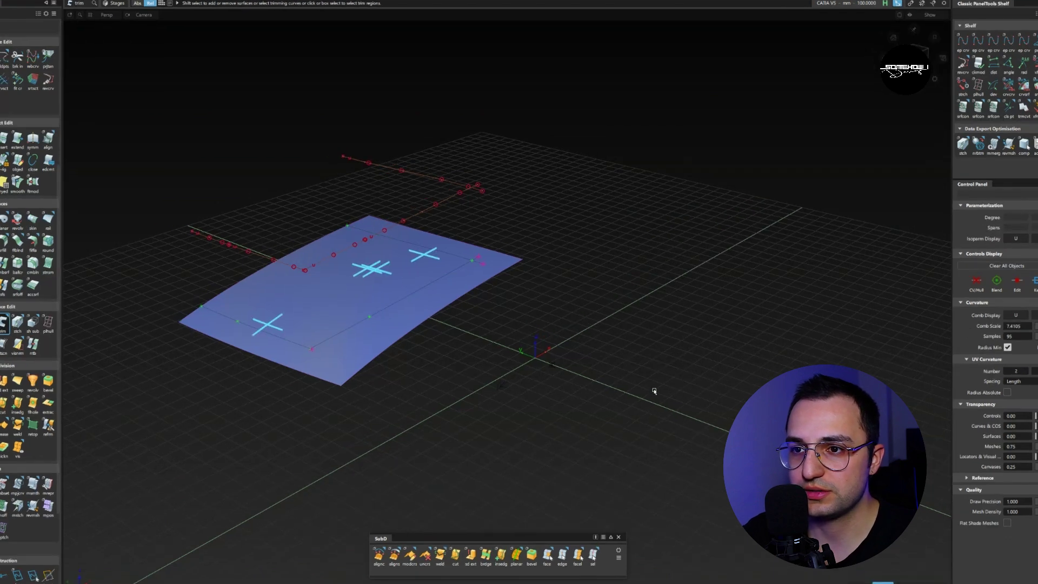
key("space")
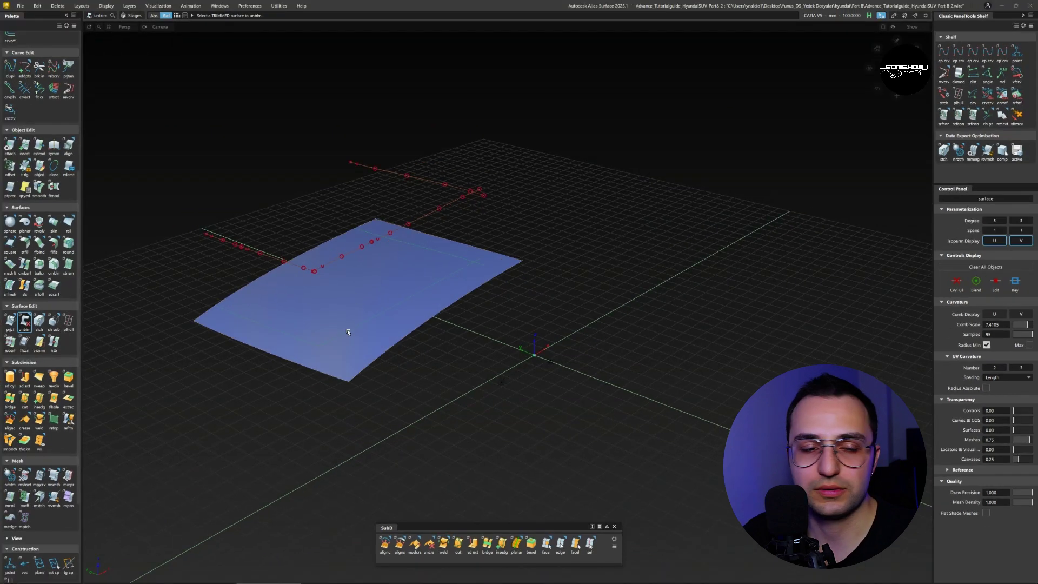
Restore the untrimmed hood surface and delete all its projected curves on surface
left_click_drag(503, 183, 503, 226, "ctrl+shift")
left_click_drag(210, 221, 547, 373)
key("Delete")
Project the raised curves onto the hood surface again and trim it, keeping the region inside them
middle_click_drag(174, 319, 414, 308, "alt+shift")
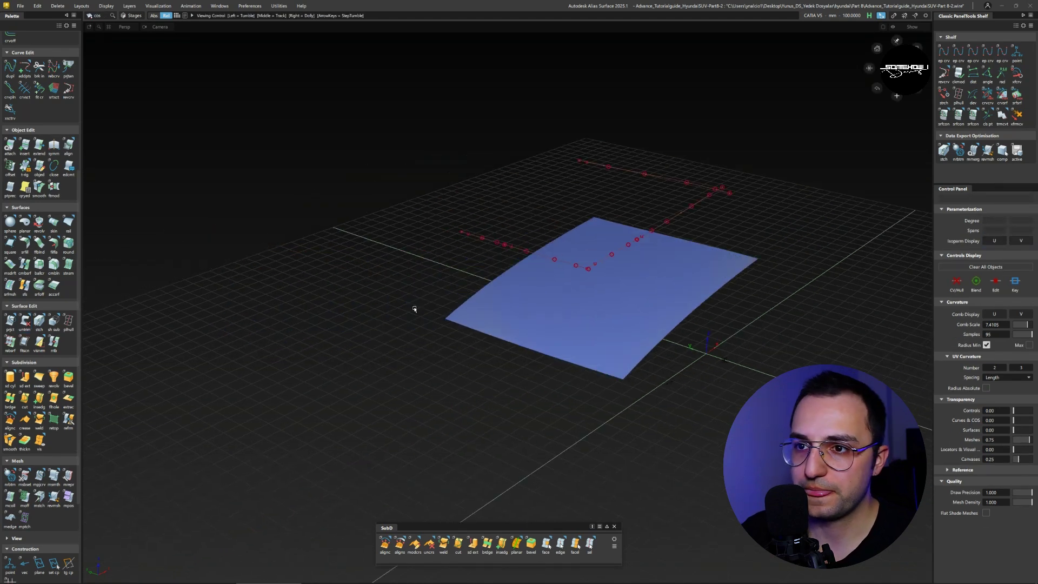
middle_click_drag(531, 296, 351, 283, "alt+shift")
right_click_drag(351, 282, 503, 287, "alt+shift")
middle_click_drag(502, 287, 468, 278, "alt+shift")
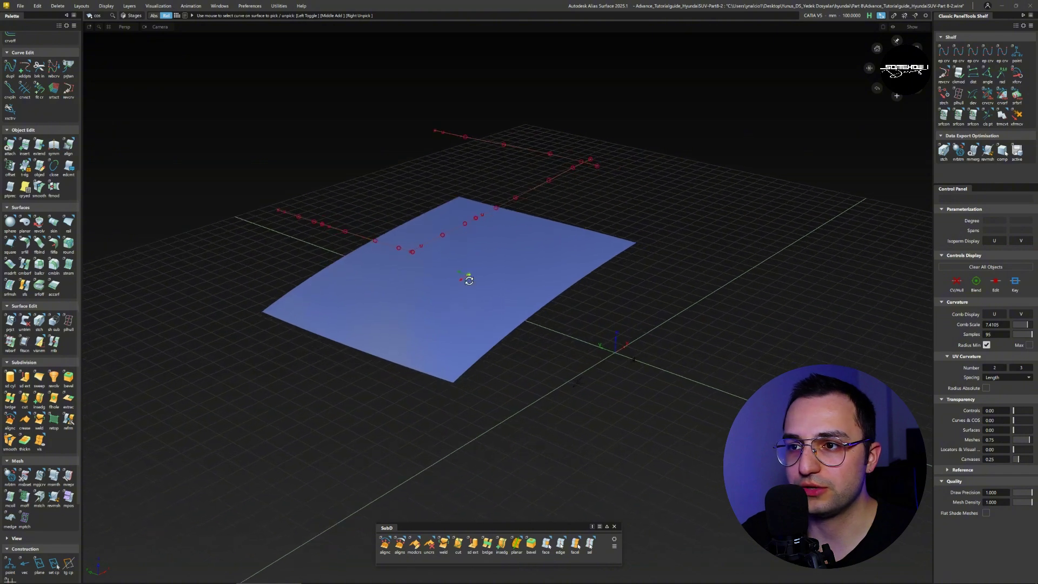
left_click_drag(468, 278, 459, 280, "alt+shift")
key("p")
left_click_drag(257, 89, 719, 395)
key("space")
key("t")
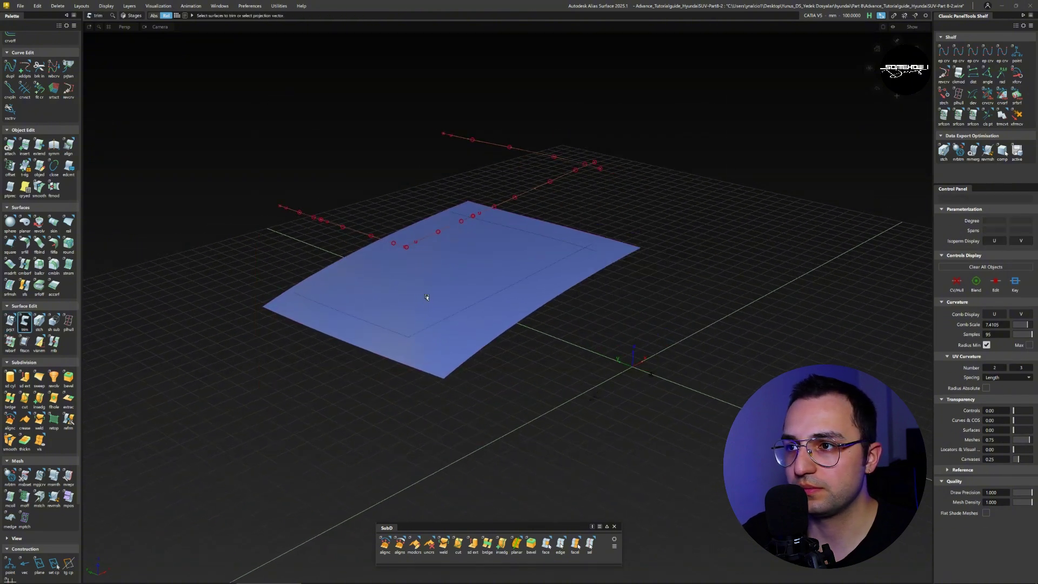
left_click(426, 297)
key("space")
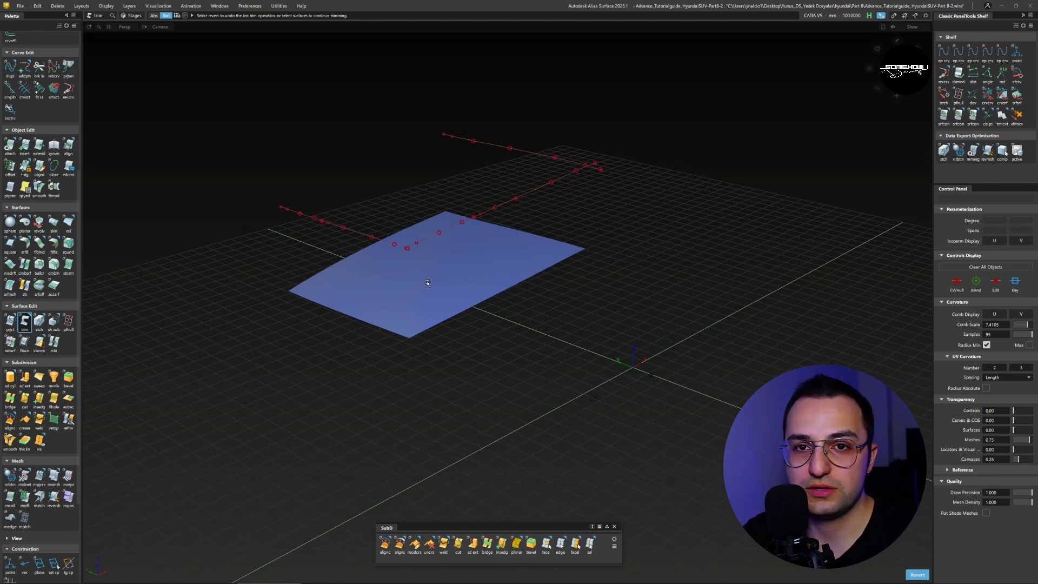
Display the complete car model again and pick all the raised curves above the hood
key("ctrl+z")
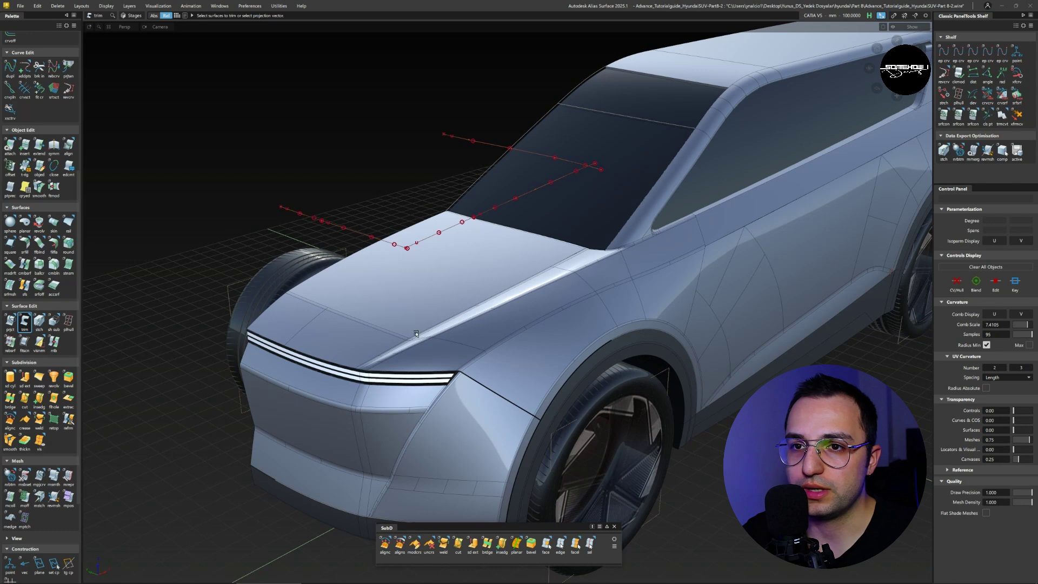
left_click(618, 180, "ctrl+shift")
left_click_drag(617, 180, 590, 189, "ctrl+shift")
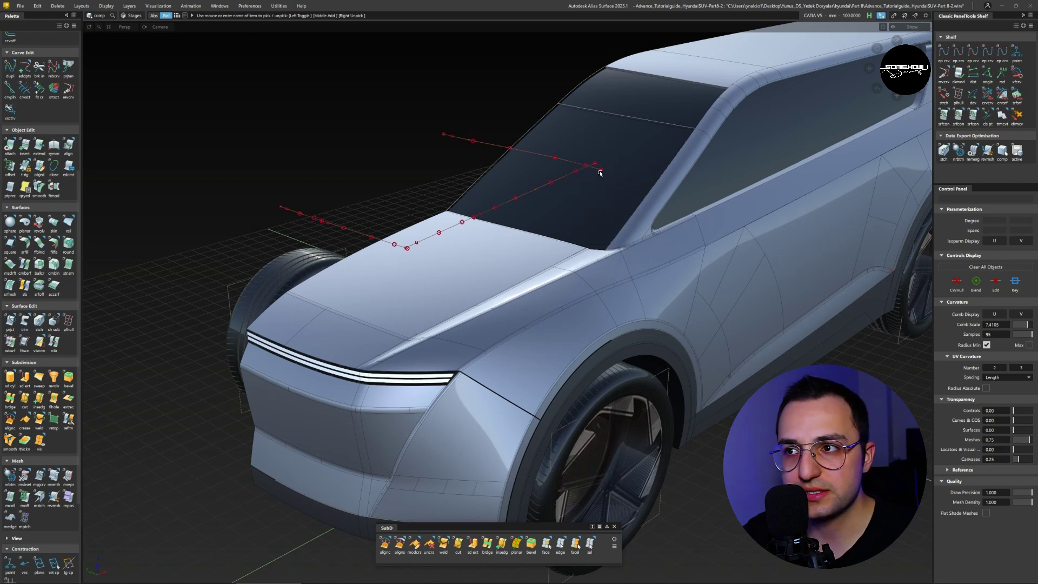
left_click_drag(614, 132, 273, 300)
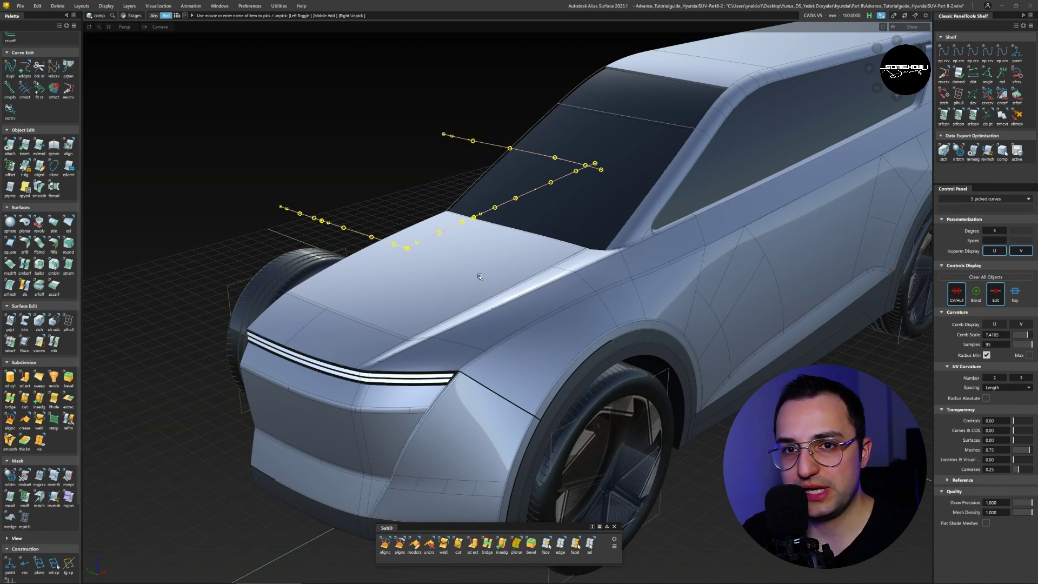
Open the Hotkey Editor and place it over the middle of the viewport
left_click(222, 6)
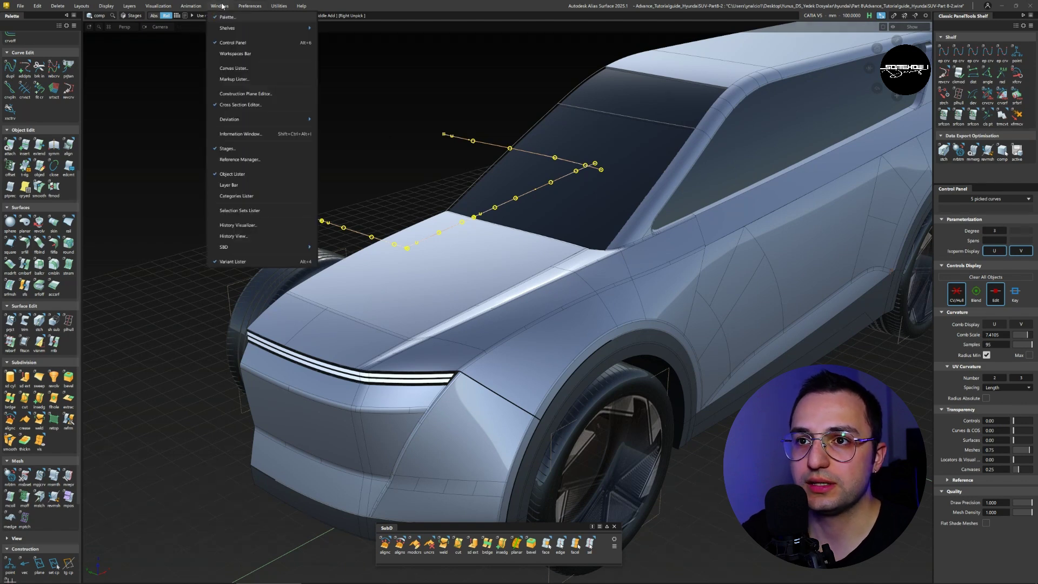
left_click(222, 6)
left_click(255, 7)
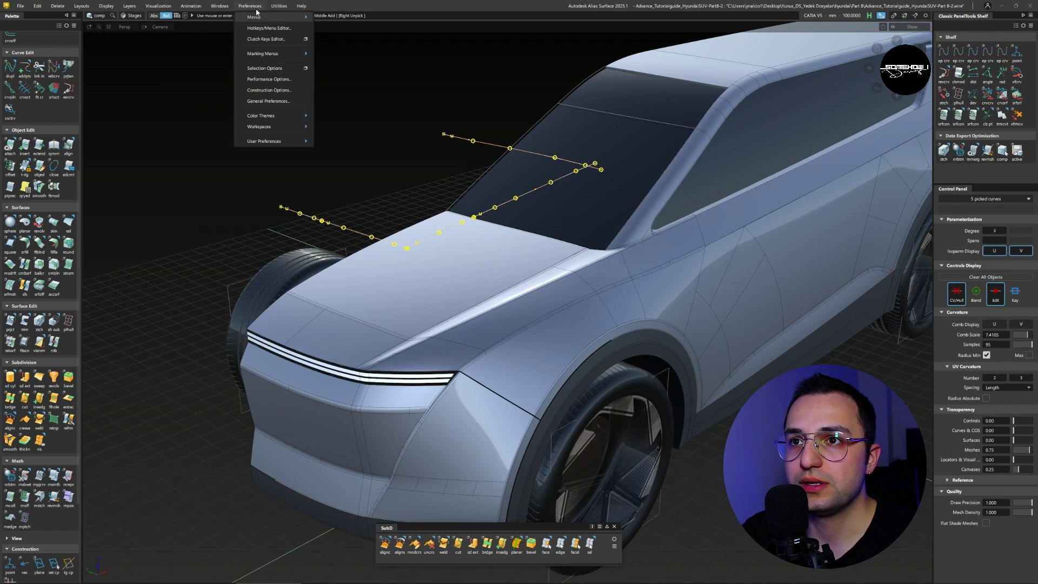
mouse_move(256, 15)
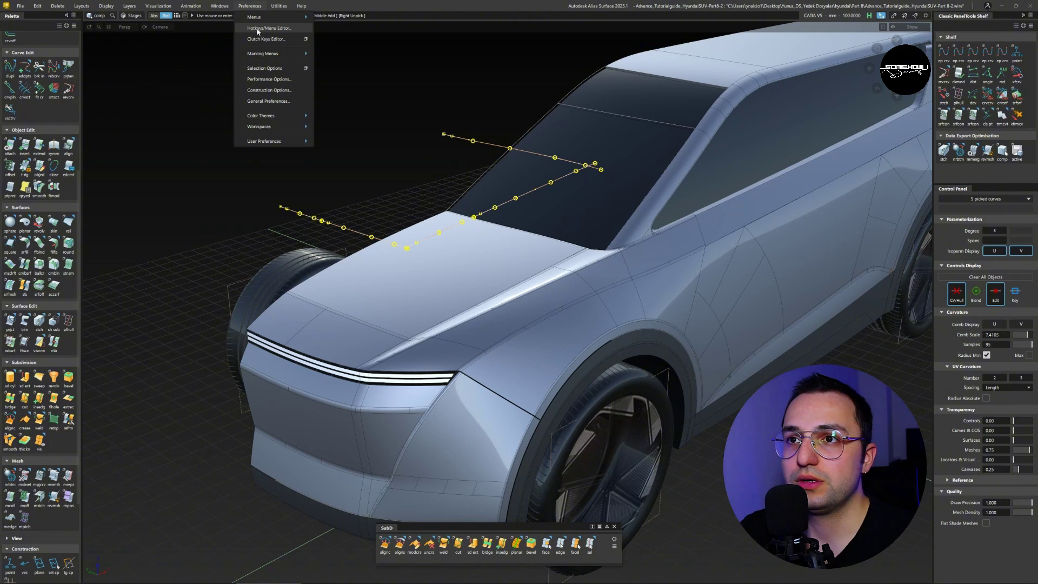
left_click(258, 29)
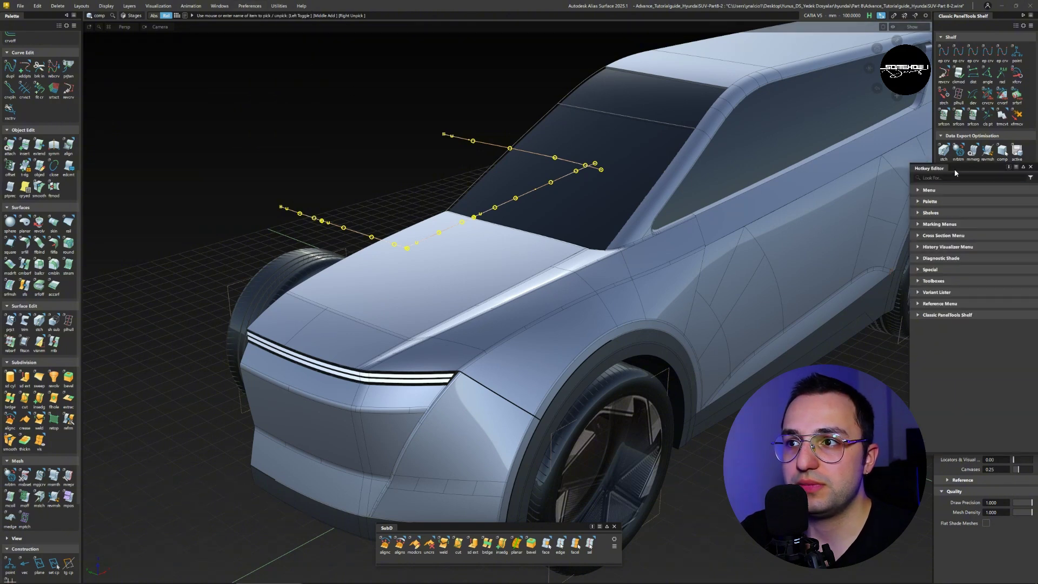
left_click_drag(955, 168, 464, 105)
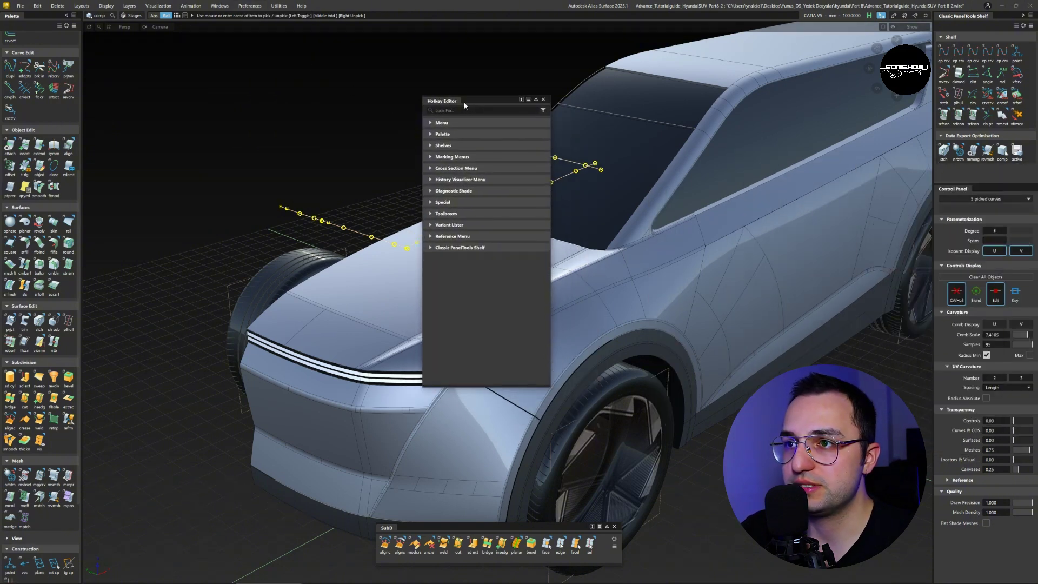
Examine the hotkeys assigned to the Palette's Object Edit tools, close the editor and clear the curve pick
left_click(430, 135)
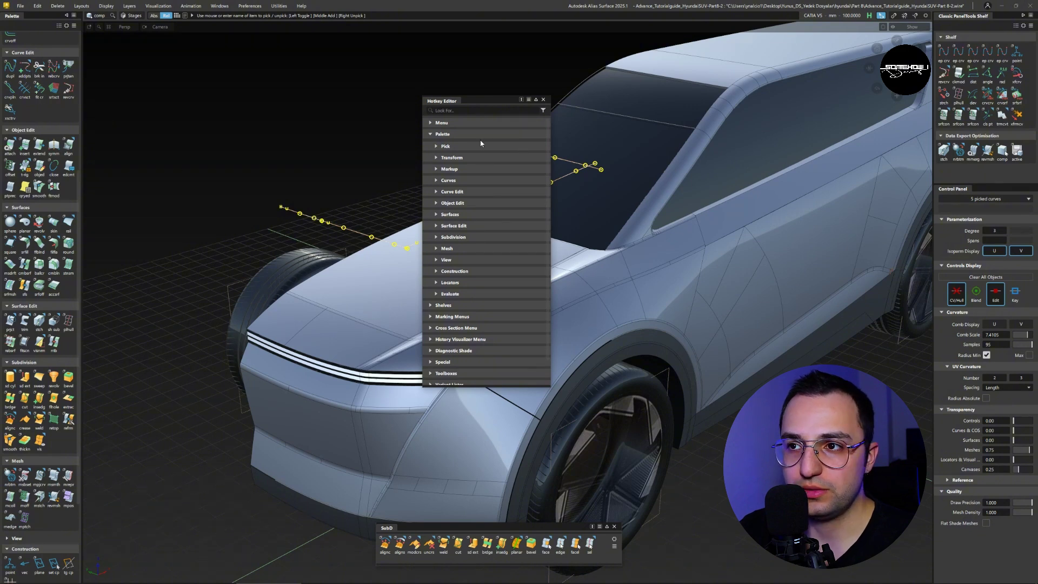
left_click(453, 203)
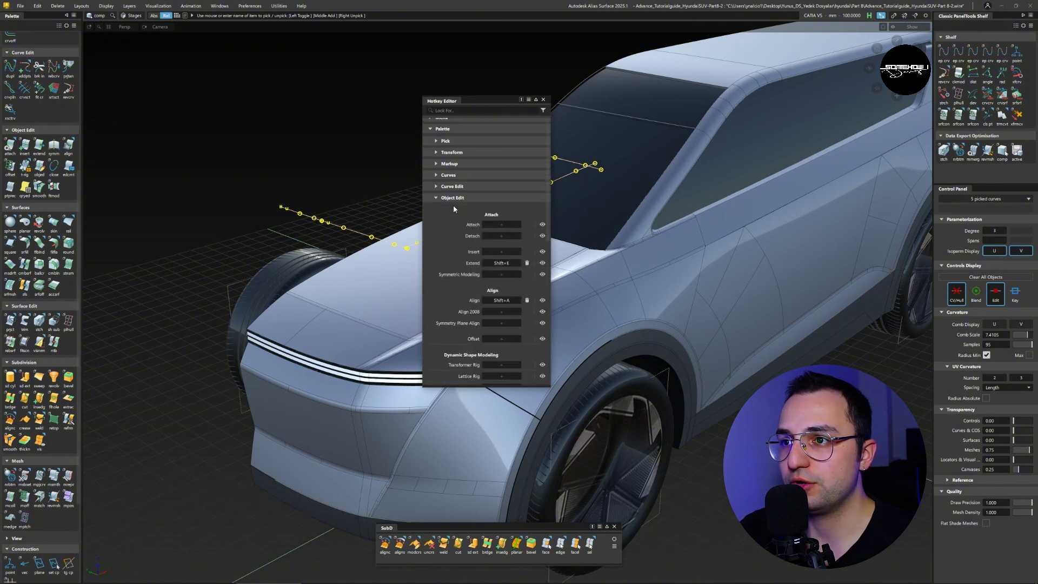
scroll(468, 238, "down", 2)
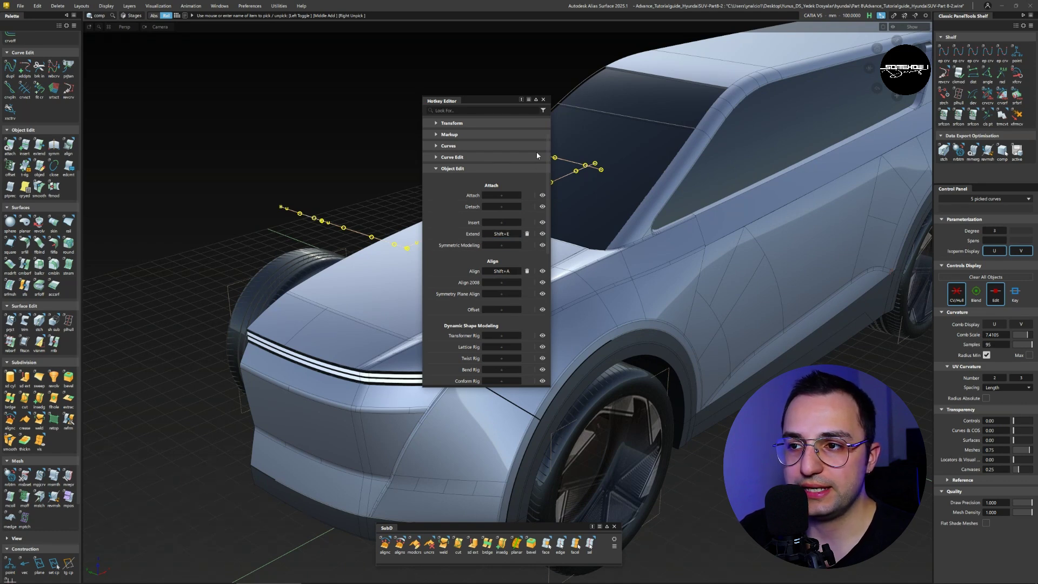
left_click(543, 99)
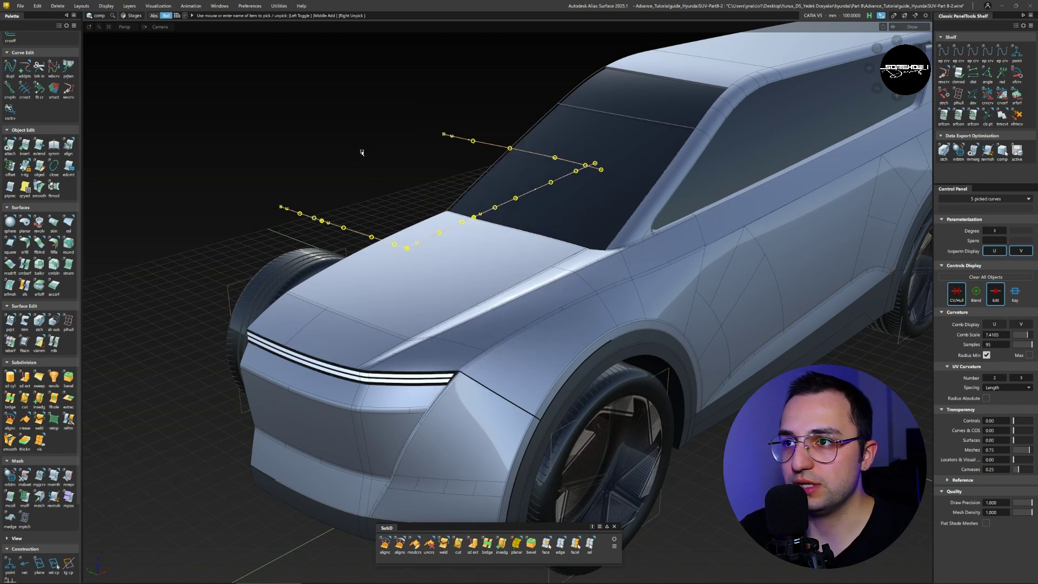
left_click(362, 184)
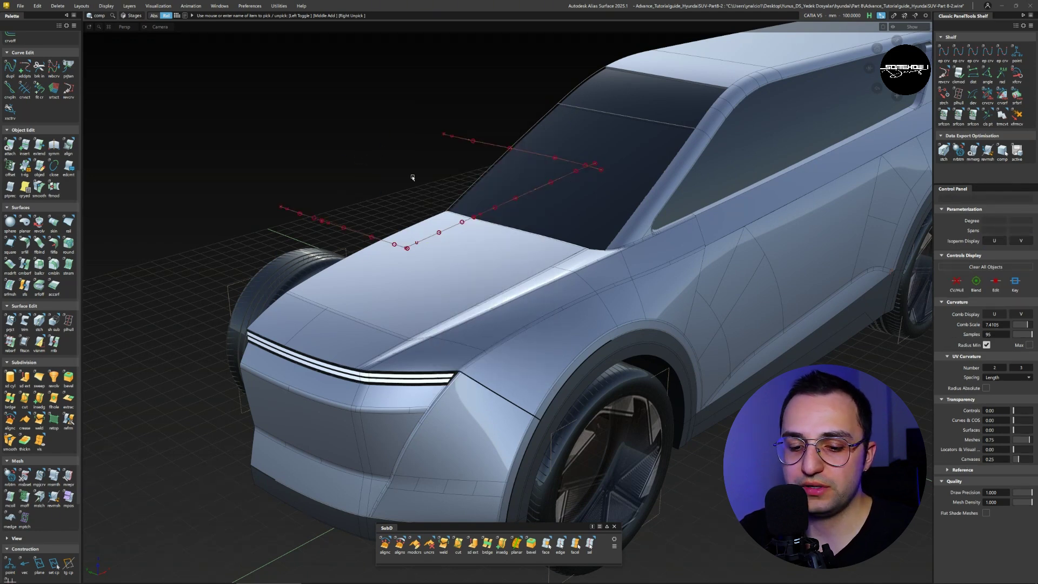
Try extending the outer end of the rear raised curve away from the car, and undo the extension
key("shift+e")
left_click(443, 132)
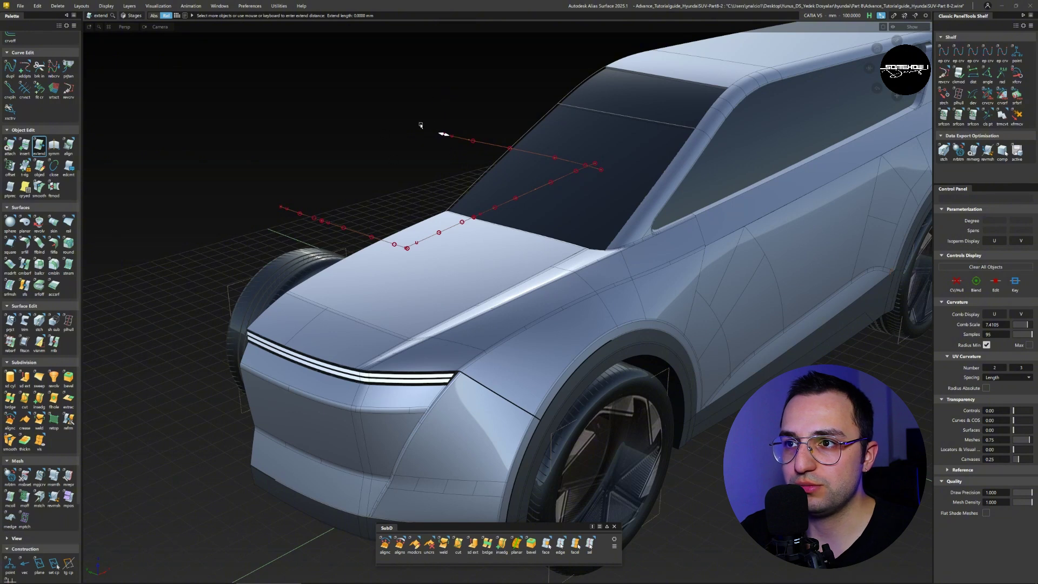
left_click_drag(420, 126, 276, 165)
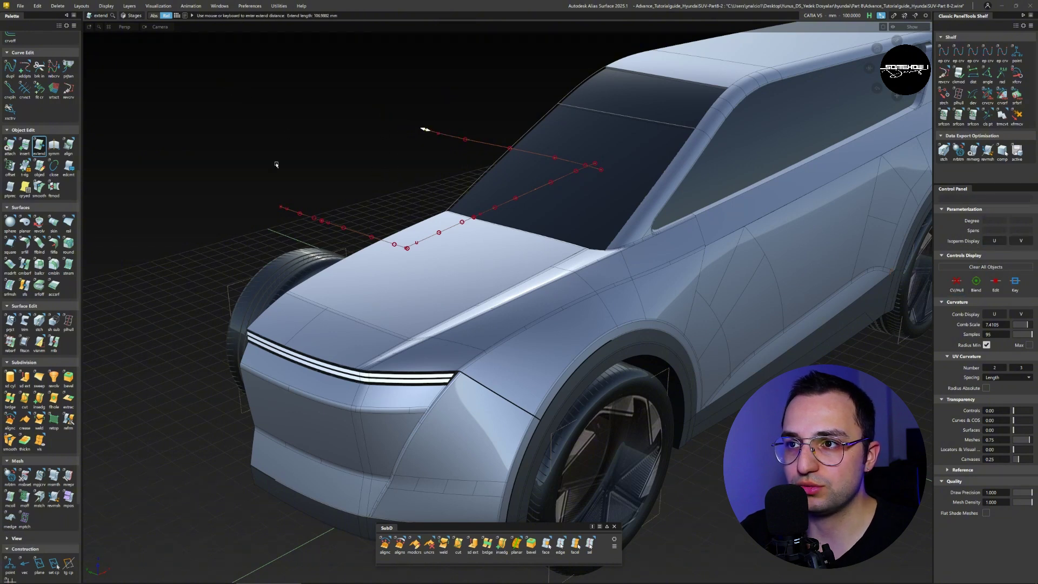
key("ctrl+z")
Extend the rear end of the lengthwise raised curve over the windshield, using Extrapolate with Merge on and measurement by Distance
double_click(39, 144)
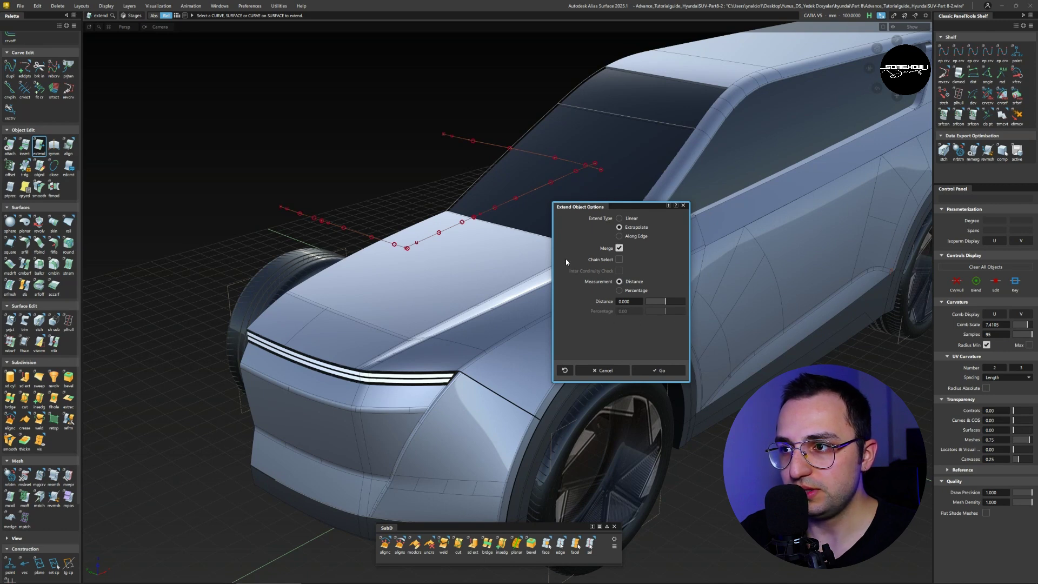
left_click(655, 371)
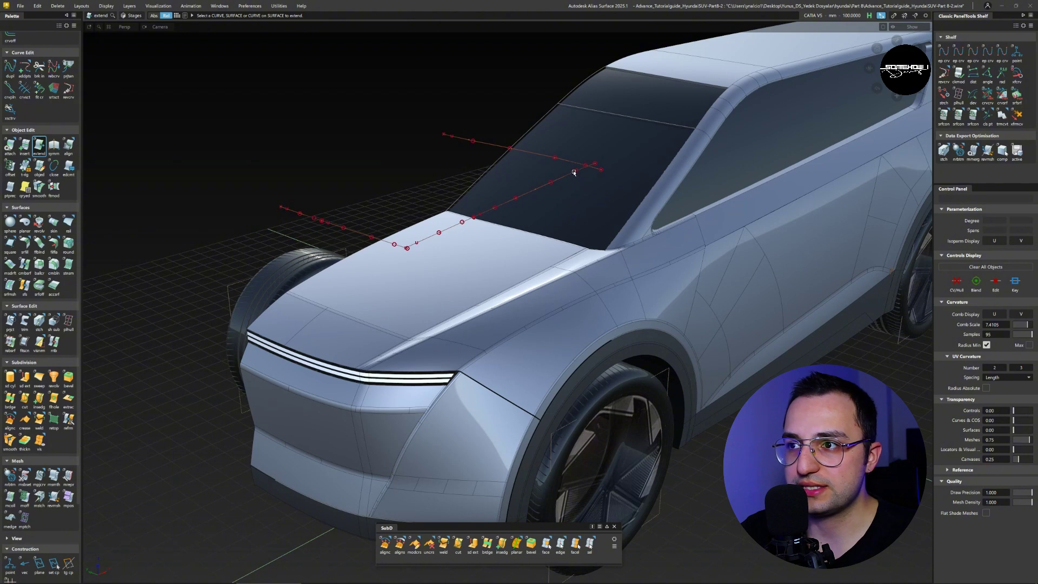
left_click_drag(574, 172, 656, 120)
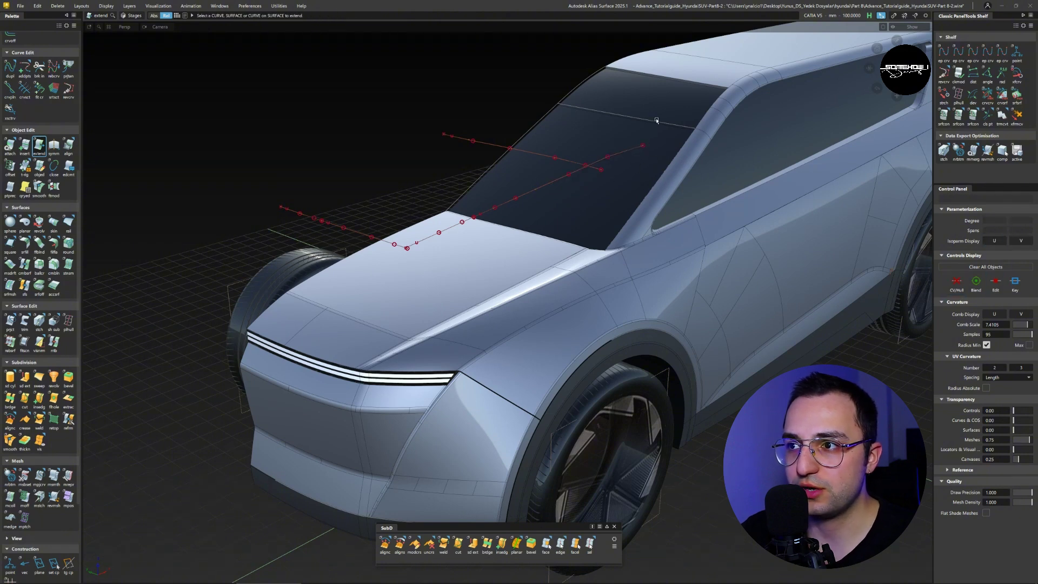
Collapse the Palette's Object Edit group and keep the Curve Edit group expanded
left_click(32, 131)
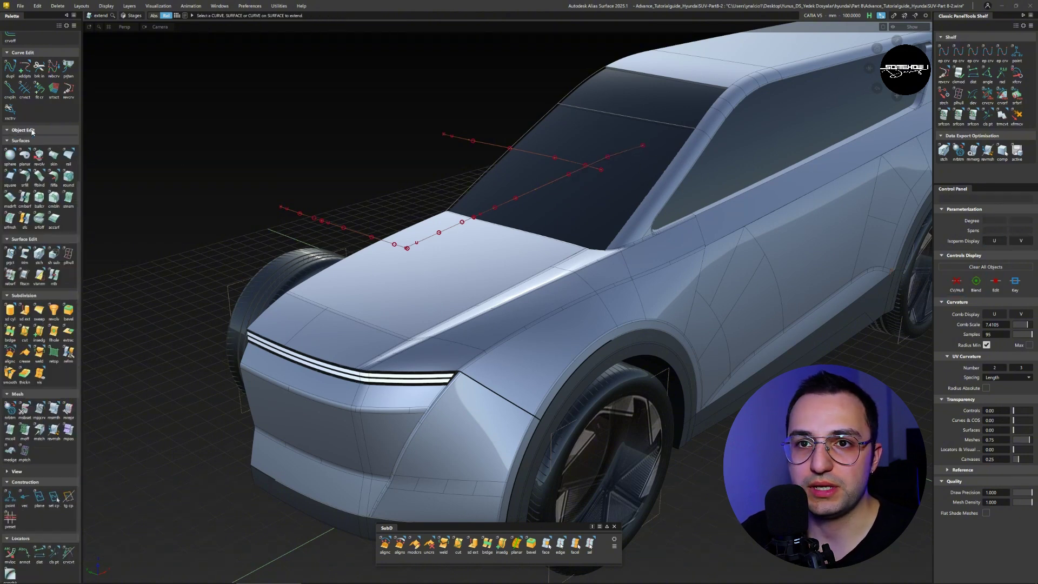
left_click(18, 52)
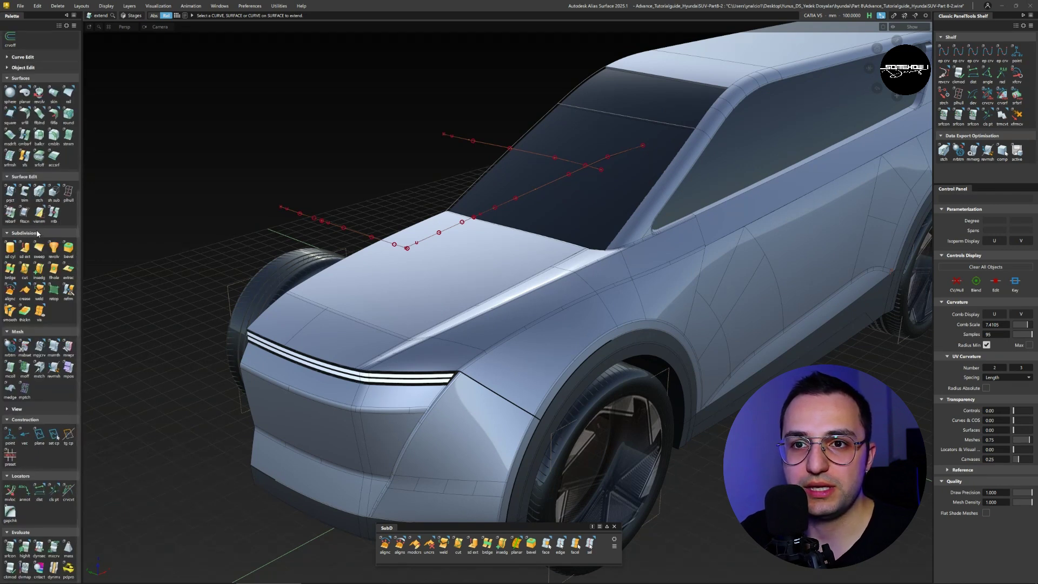
left_click(21, 57)
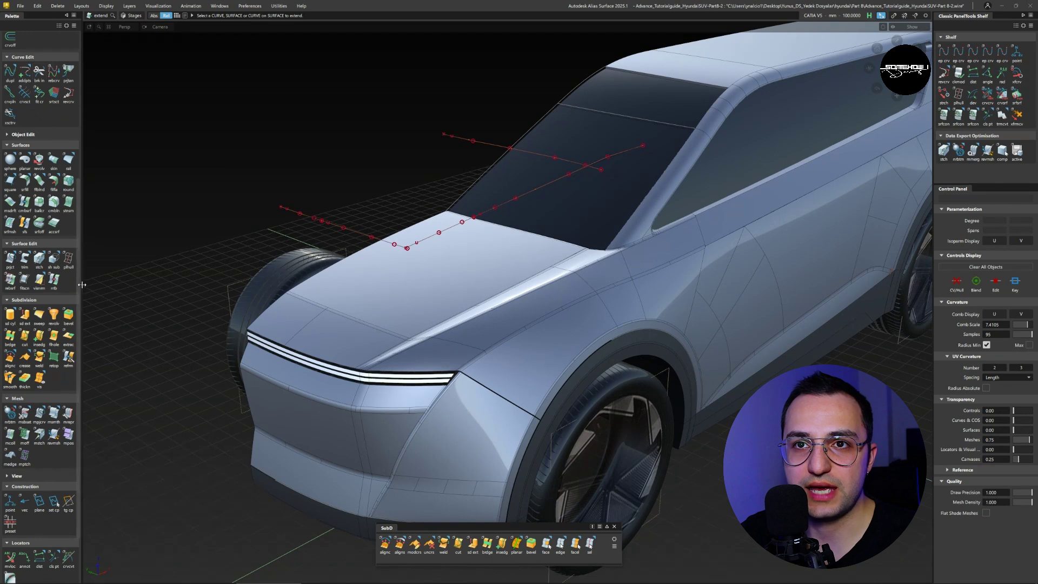
Examine the Palette's tool groups, including Transform, Curves, Curve Edit and Surfaces, and briefly expand Object Edit
scroll(68, 250, "up", 2)
scroll(68, 249, "up", 4)
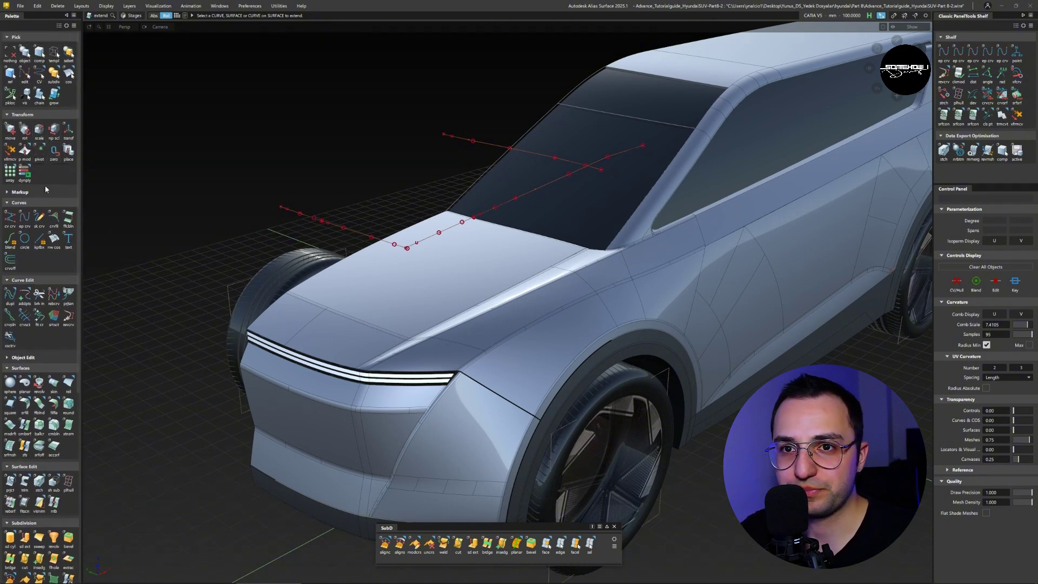
scroll(45, 186, "down", 3)
scroll(45, 205, "up", 2)
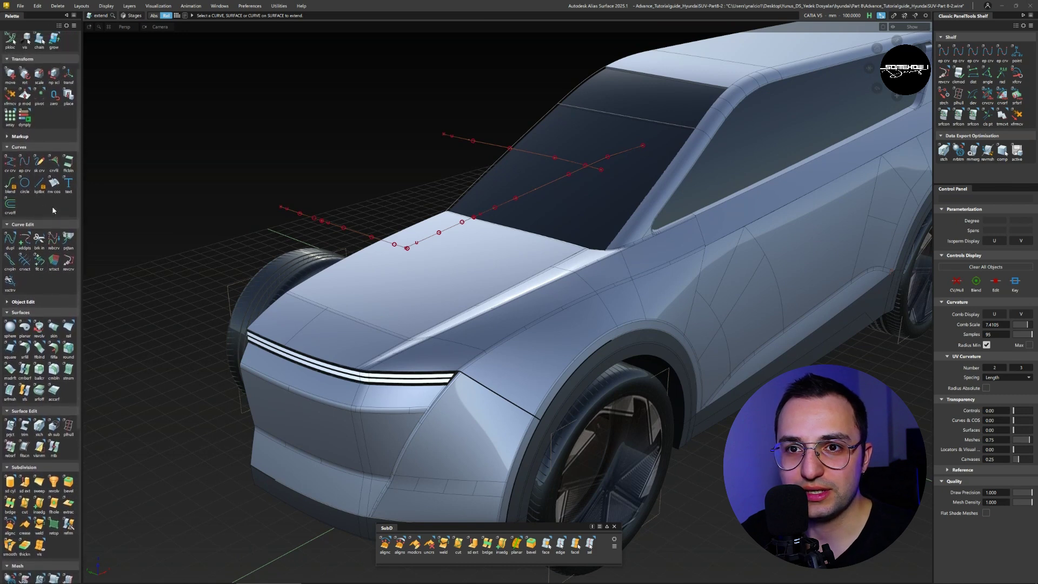
scroll(45, 229, "down", 6)
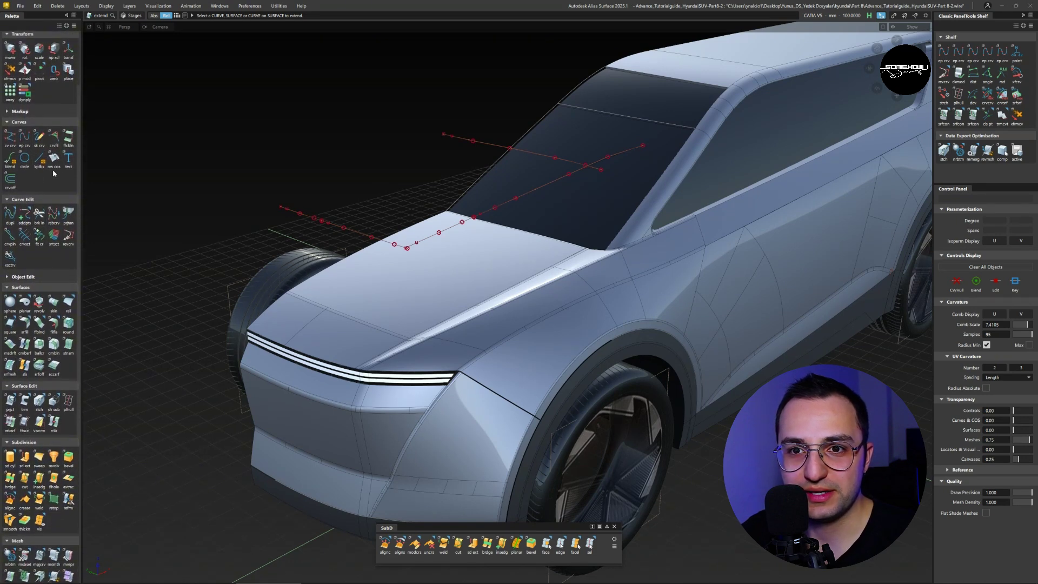
scroll(56, 274, "up", 5)
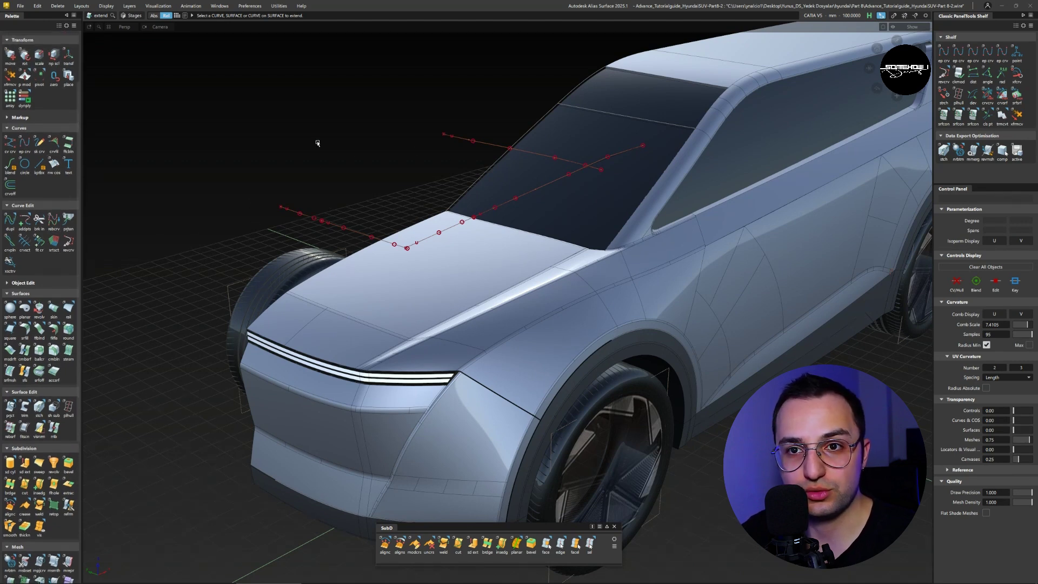
scroll(314, 163, "up", 3)
scroll(281, 178, "down", 2)
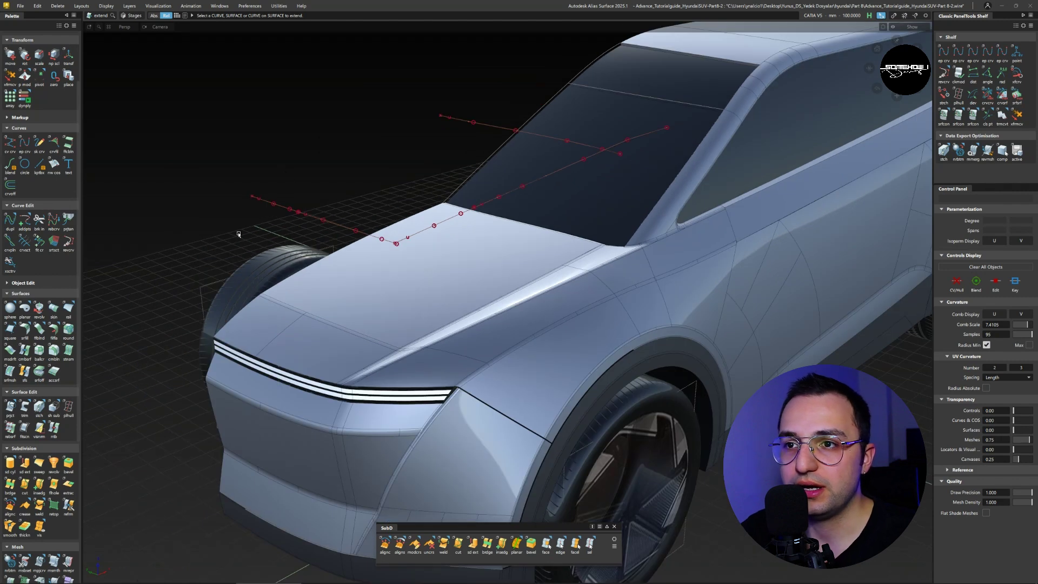
left_click(48, 283)
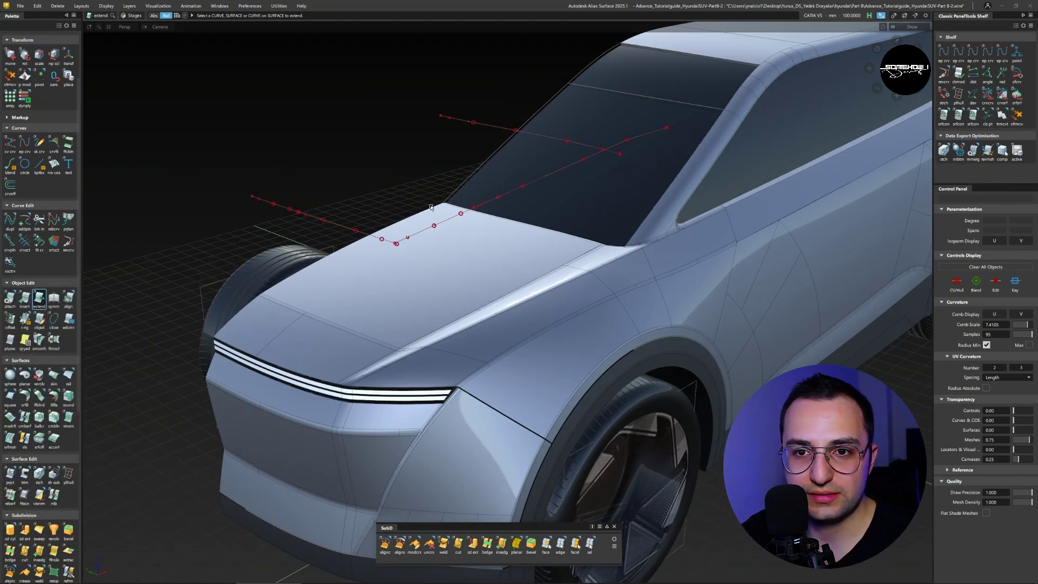
left_click(52, 282)
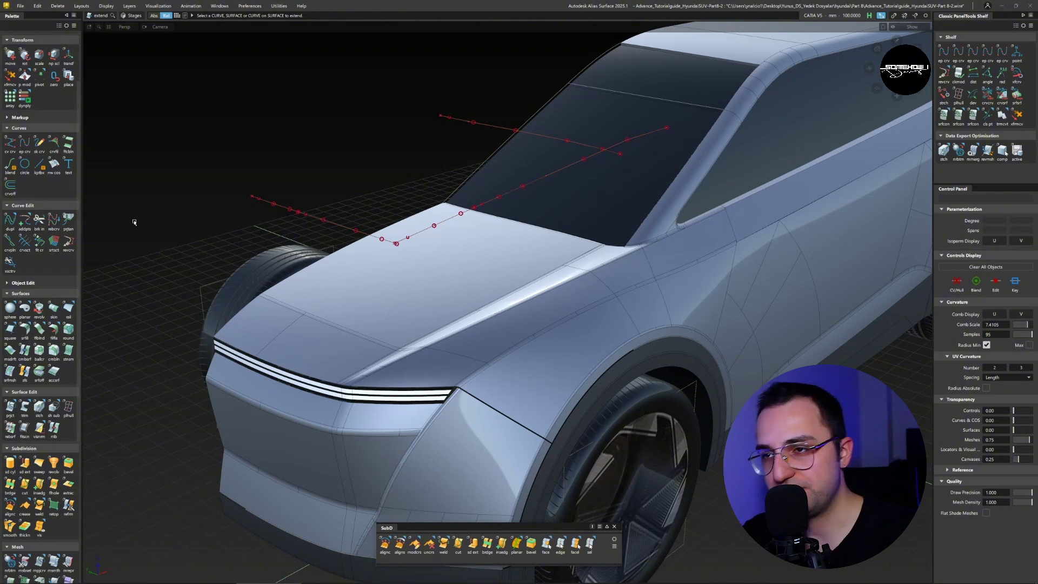
Pick all the raised curves above the hood and windshield and delete them
left_click(259, 200)
left_click_drag(351, 181, 214, 130)
right_click_drag(466, 276, 560, 189, "alt+shift")
left_click_drag(560, 190, 535, 196, "ctrl+shift")
left_click_drag(596, 167, 221, 312)
key("Delete")
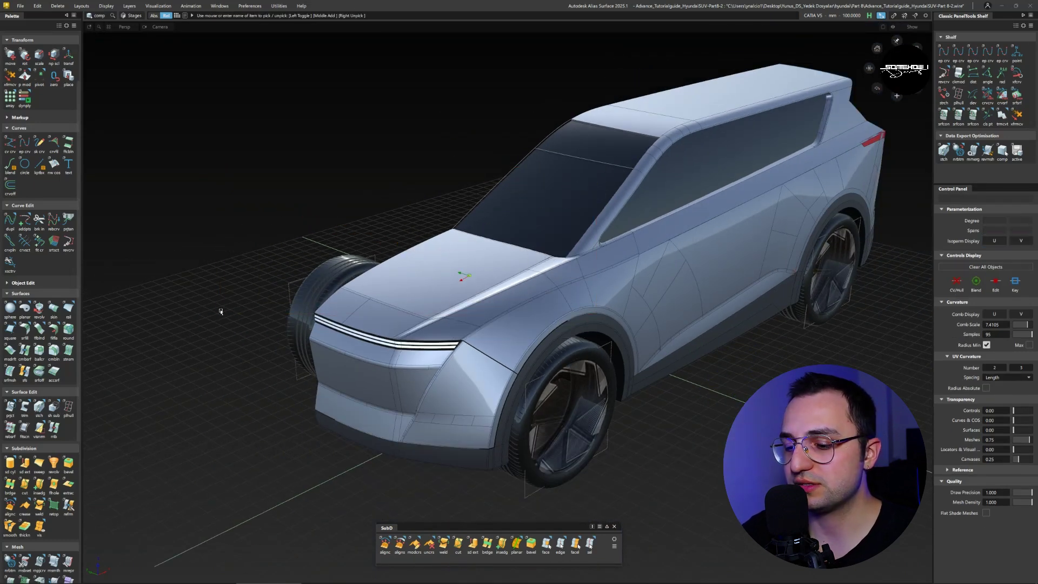
Examine the complete car model's front and side from several angles and distances
middle_click_drag(464, 301, 432, 314, "alt+shift")
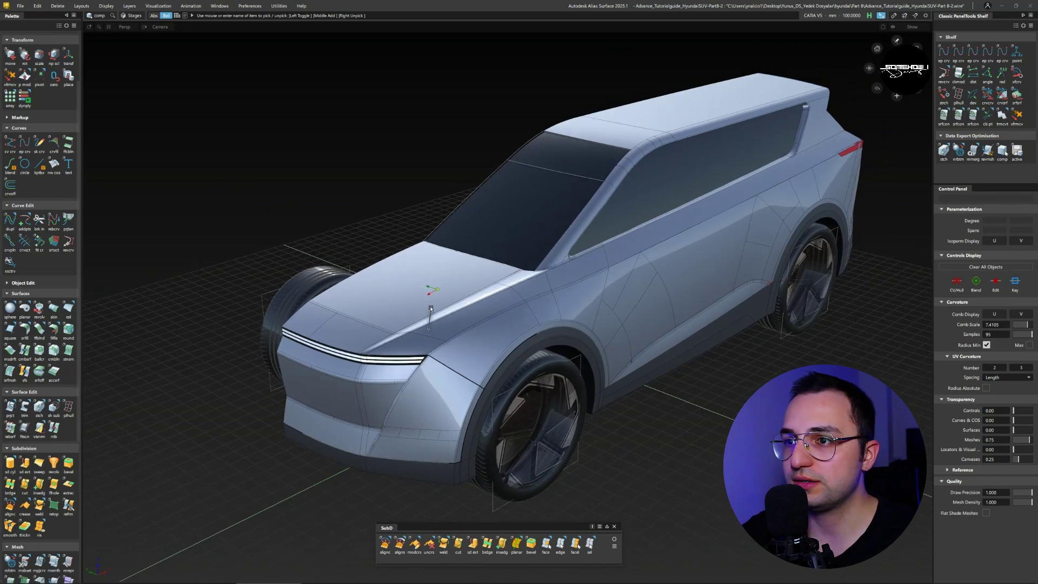
mouse_move(432, 314)
right_mouse_down("alt+shift")
mouse_move(427, 345)
mouse_move(478, 329)
right_mouse_up("alt+shift")
left_click_drag(479, 329, 540, 313, "alt+shift")
right_click_drag(540, 313, 509, 324, "alt+shift")
left_click_drag(508, 324, 589, 333, "alt+shift")
right_click_drag(589, 333, 543, 335, "alt+shift")
left_click_drag(544, 335, 395, 352, "alt+shift")
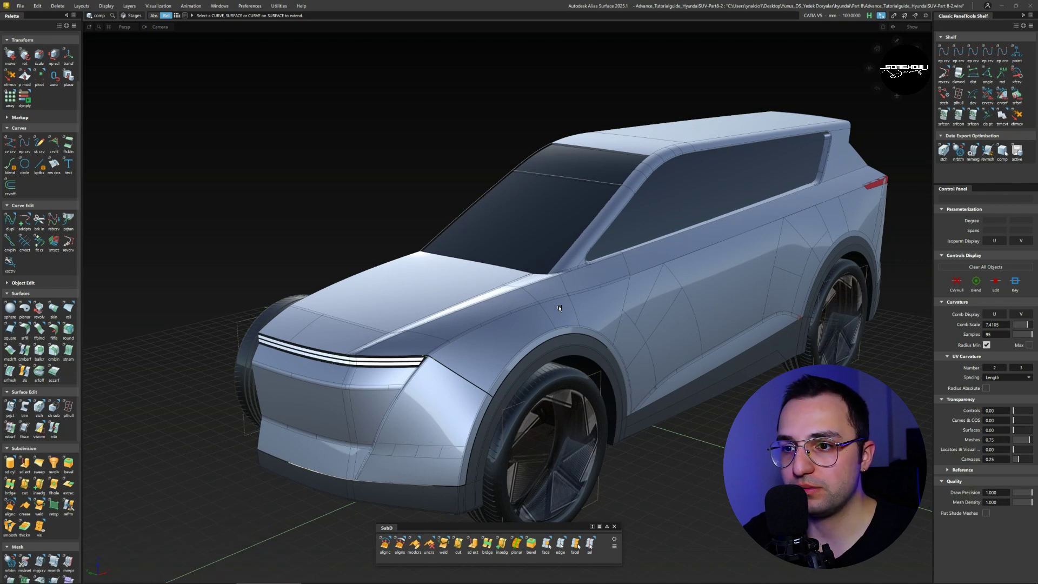
left_click_drag(583, 248, 528, 274, "alt+shift")
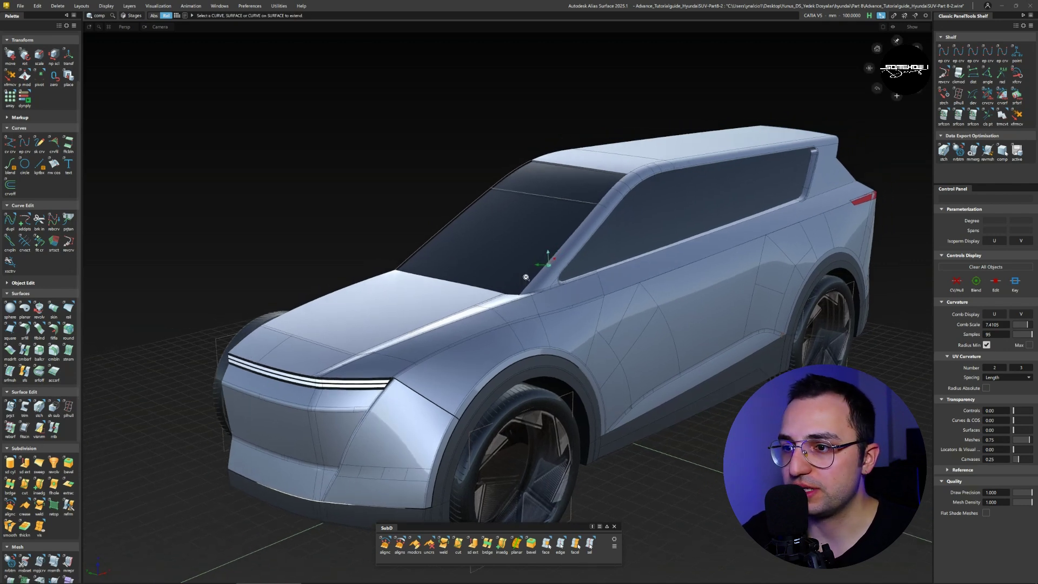
right_click_drag(528, 273, 488, 298, "alt+shift")
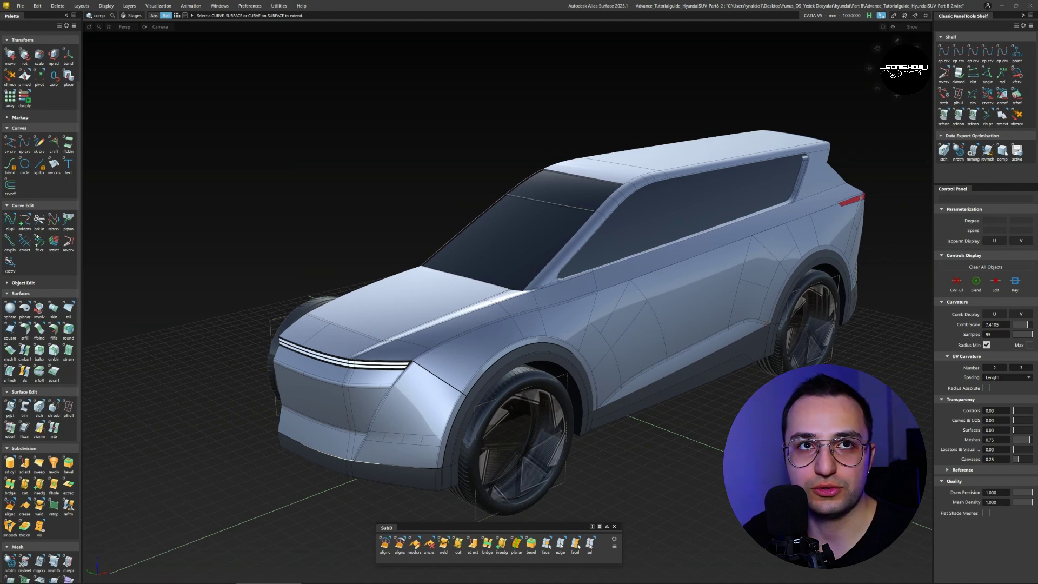
left_click_drag(336, 346, 381, 338, "alt+shift")
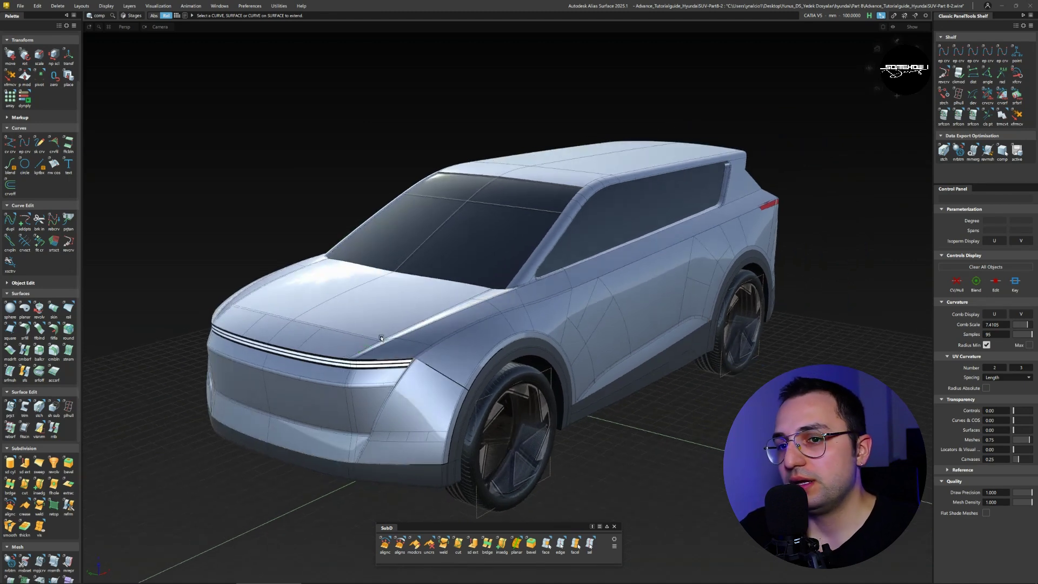